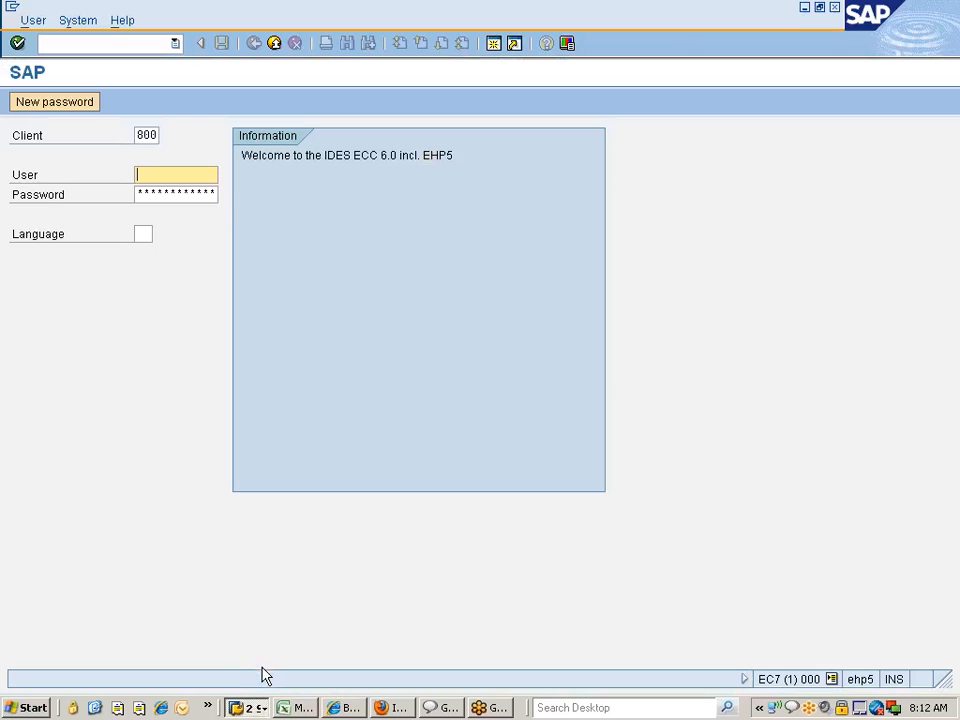
Log on to client 800 with the user name and the account password.
text(m)
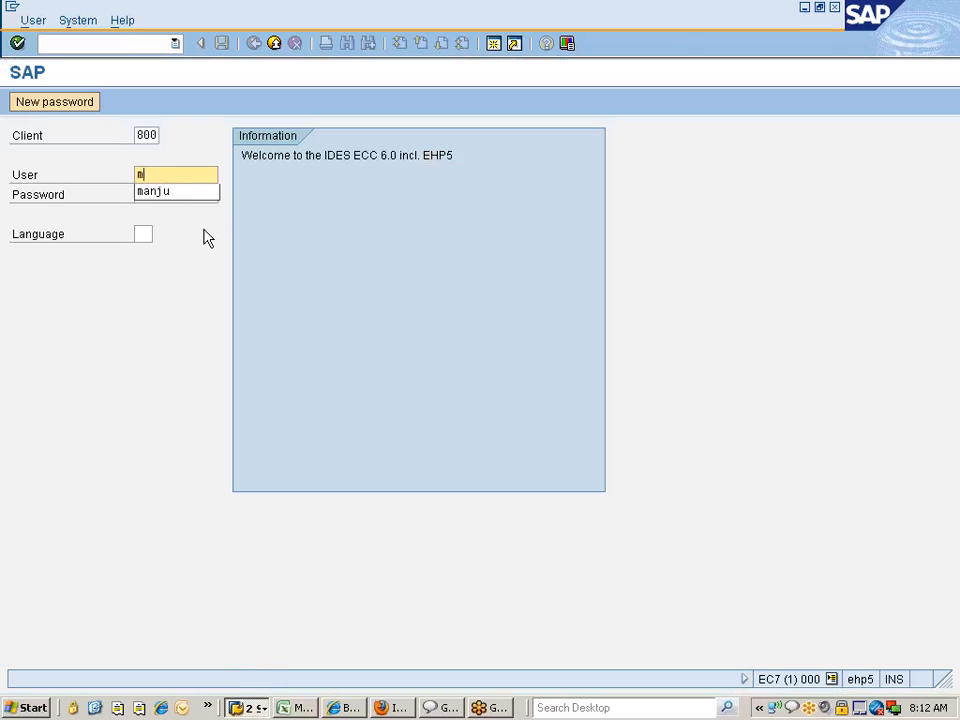
key(BackSpace)
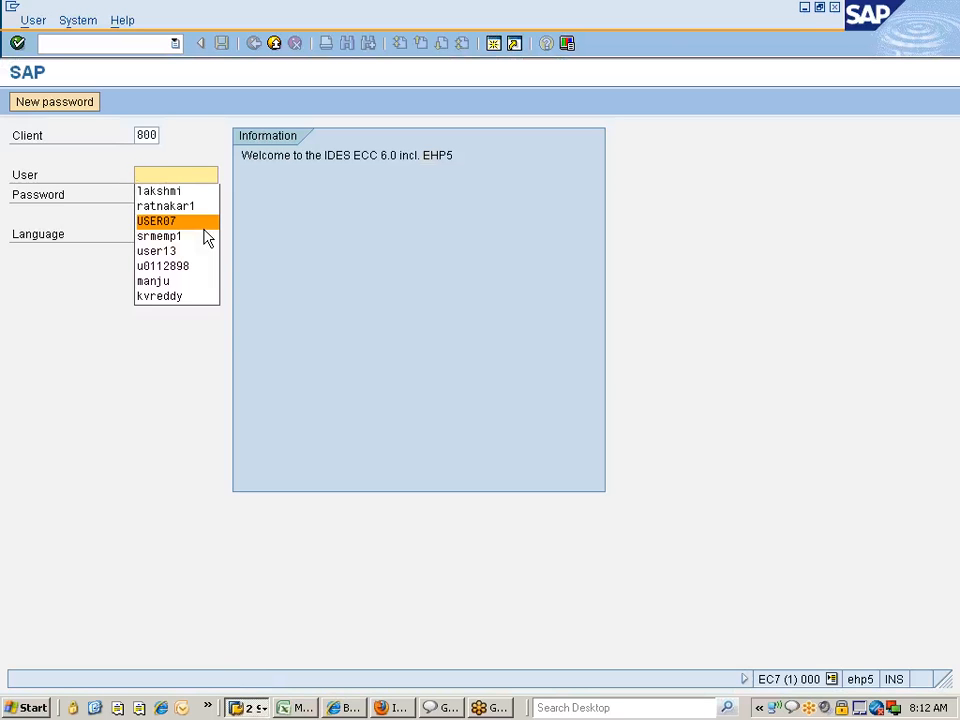
text(l)
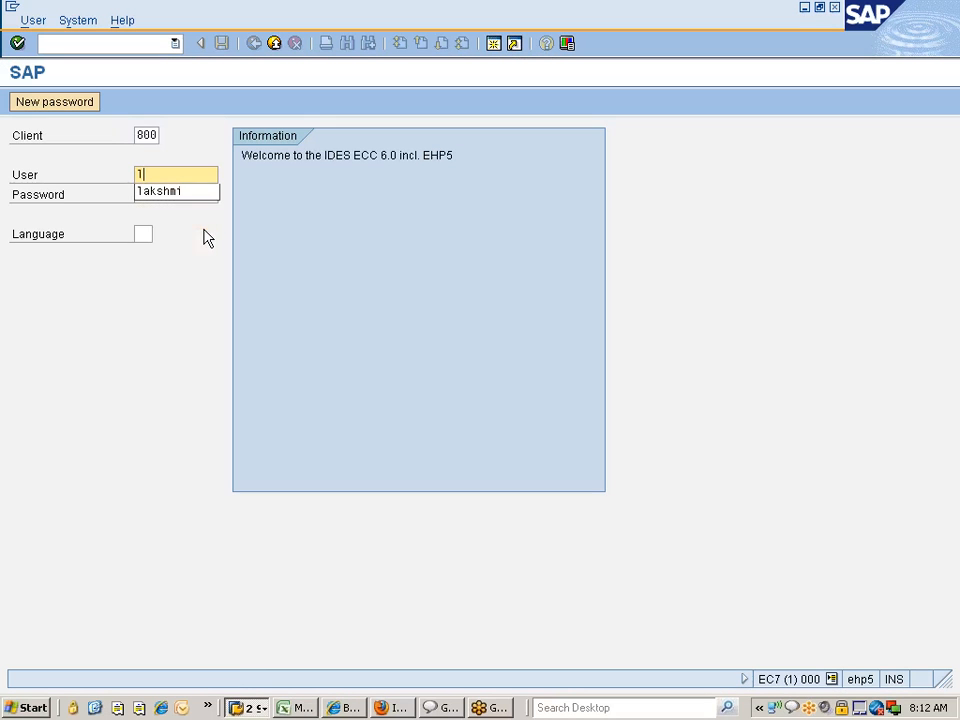
click(180, 191)
key(Tab)
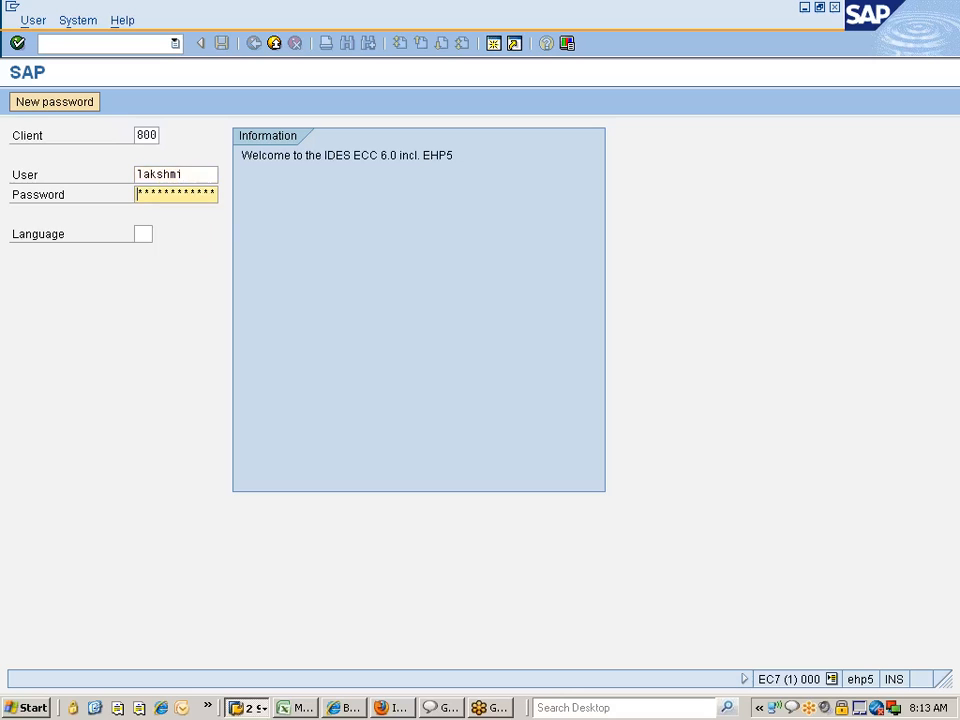
text(********)
key(Return)
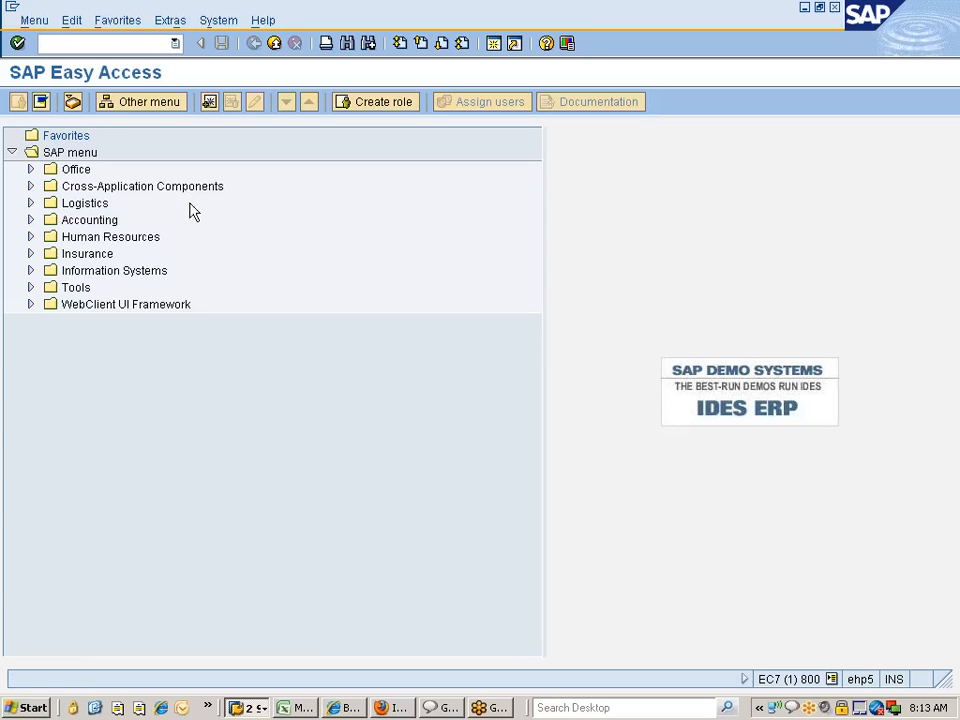
Start transaction SPRO and display the SAP Reference IMG, checking the class notes workbook briefly.
text(spro)
key(Return)
click(126, 104)
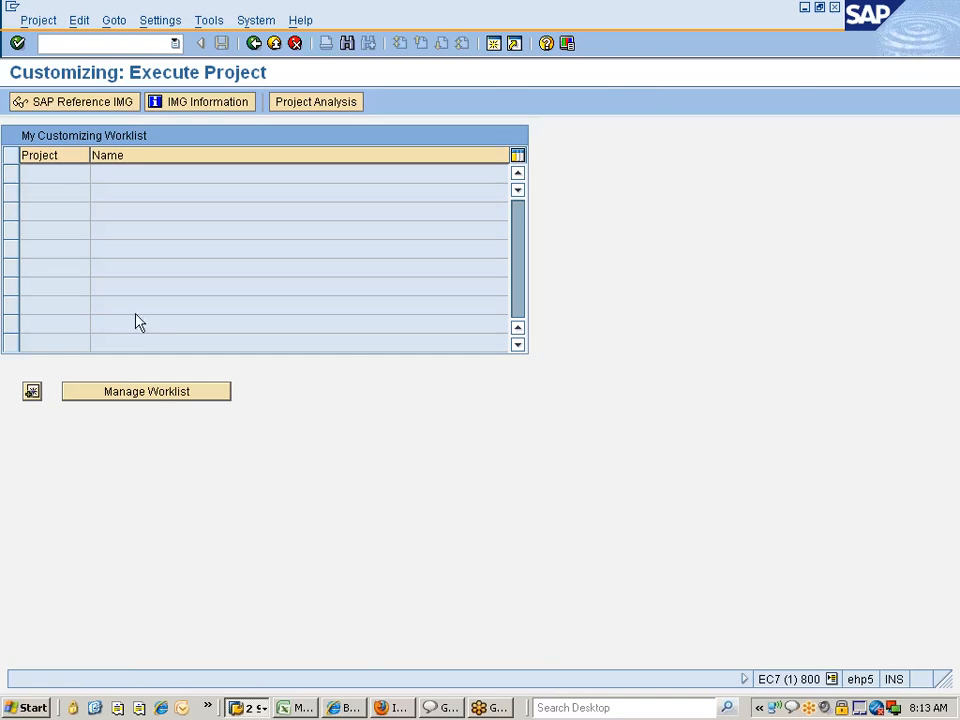
click(295, 708)
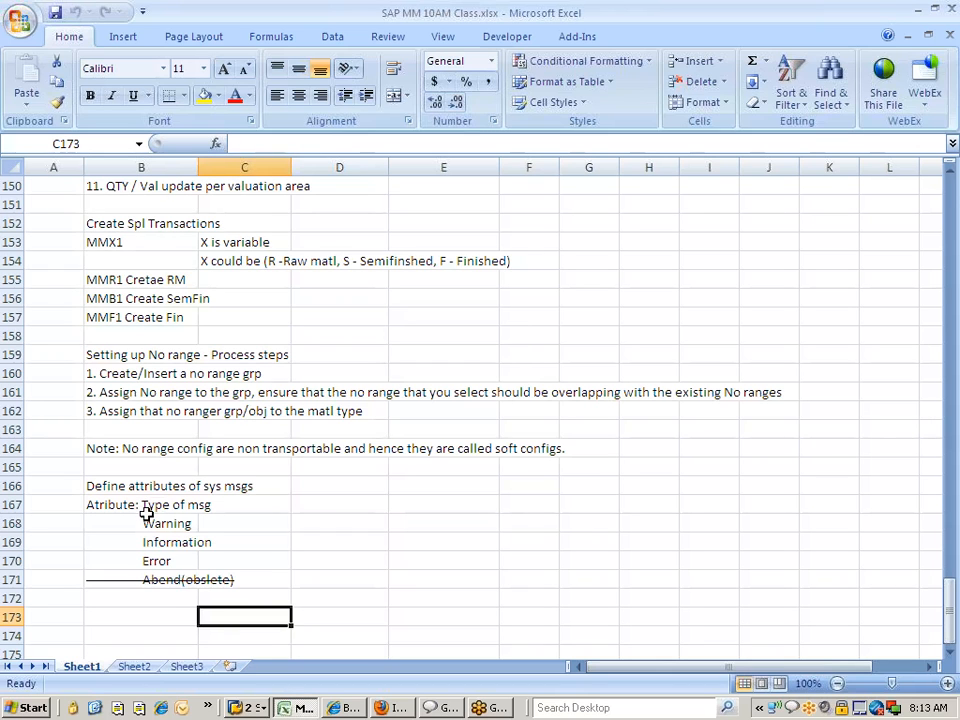
key(alt+Tab)
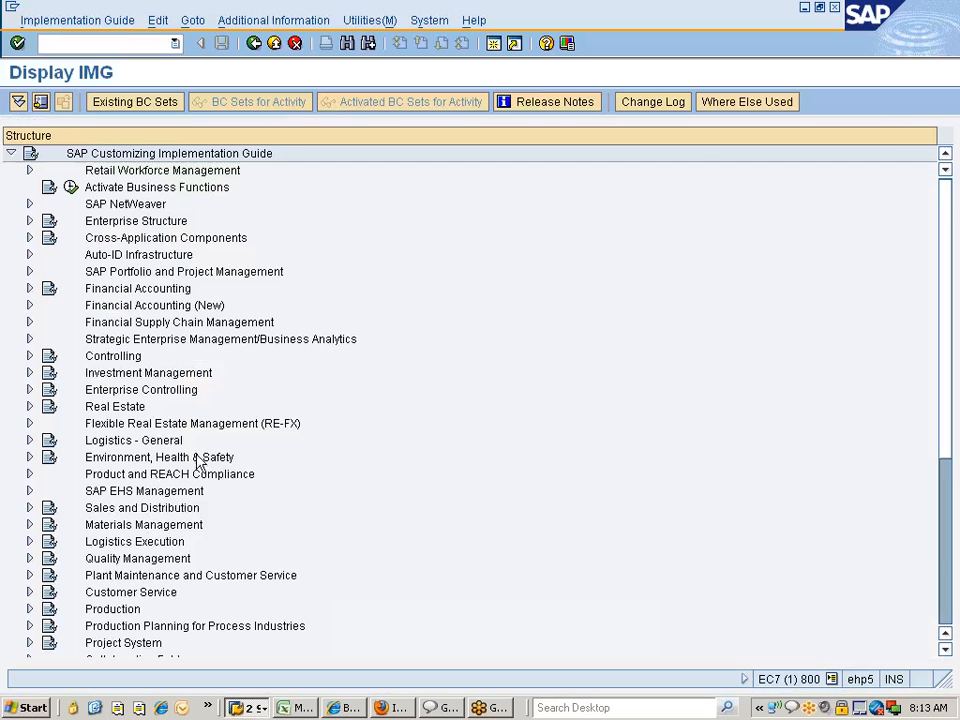
Expand Logistics - General and its Material Master node in the implementation guide.
double_click(150, 440)
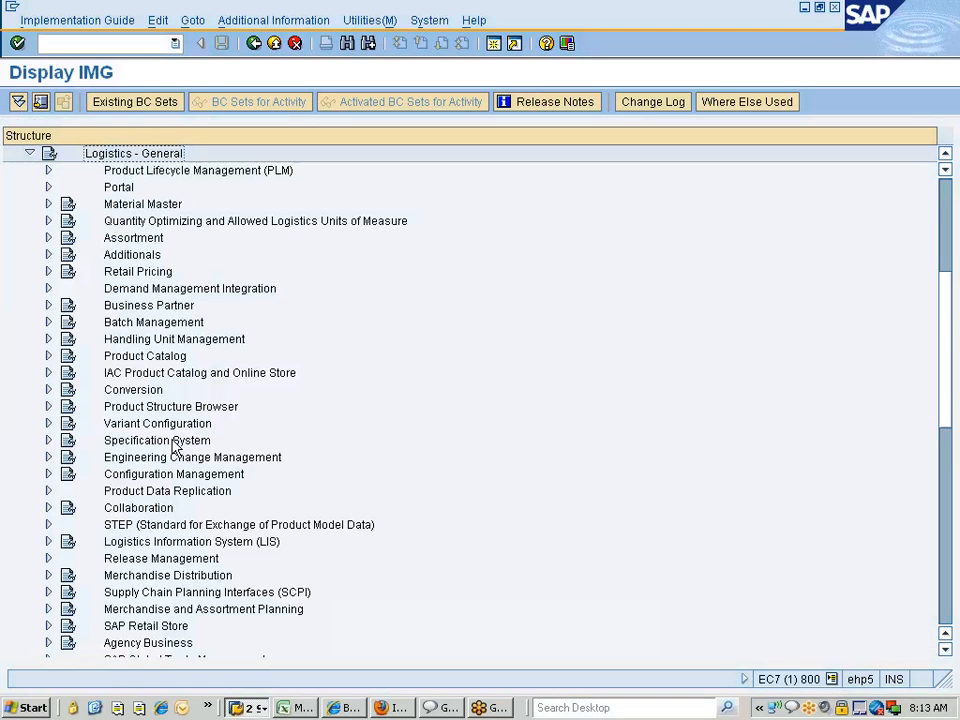
key(Down)
key(Down)
key(Up)
key(Right)
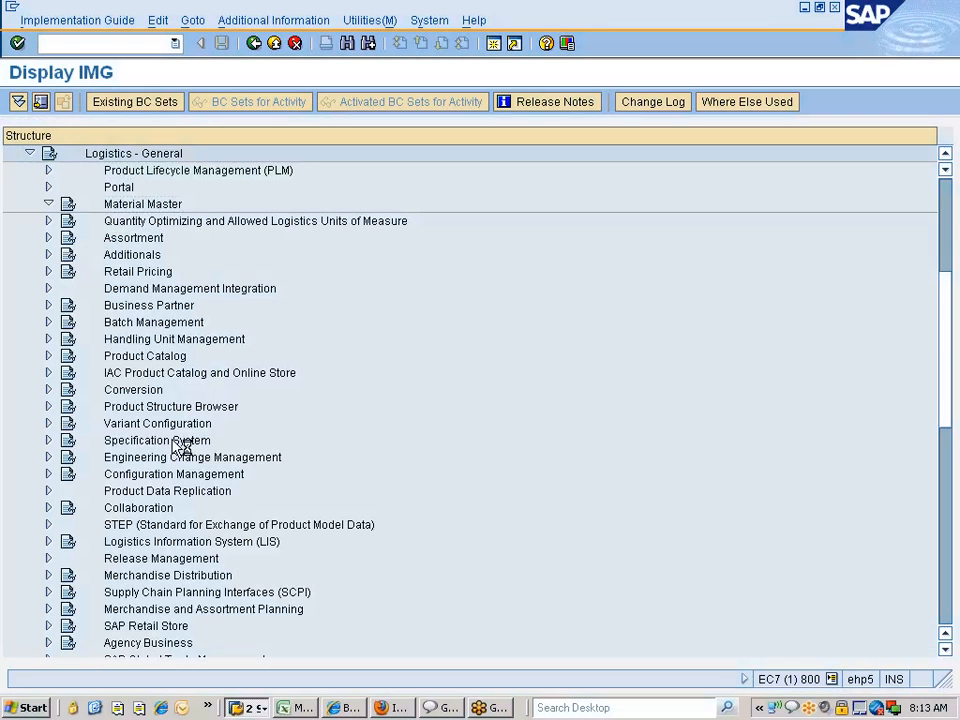
Expand Basic Settings under Material Master and go to the Define Attributes of System Messages activity.
key(Down)
key(Down)
key(Down)
key(Right)
key(Down)
key(Down)
key(Down)
key(Down)
key(Down)
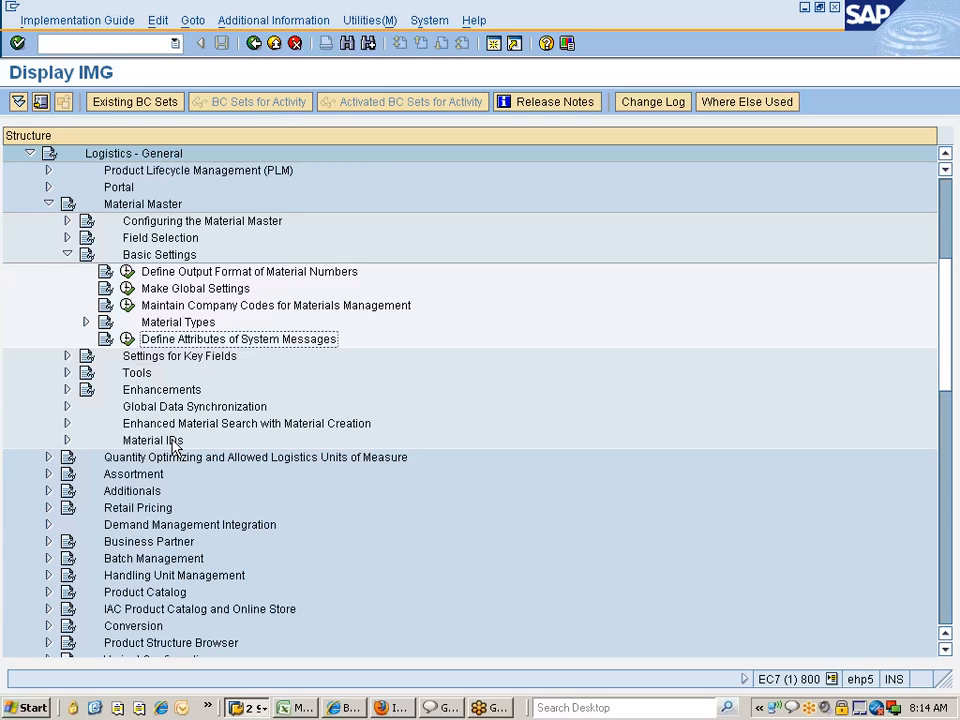
Collapse Basic Settings, expand Settings for Key Fields and select the Define Material Groups activity.
key(Up)
key(Up)
key(Up)
key(Up)
key(Up)
key(Left)
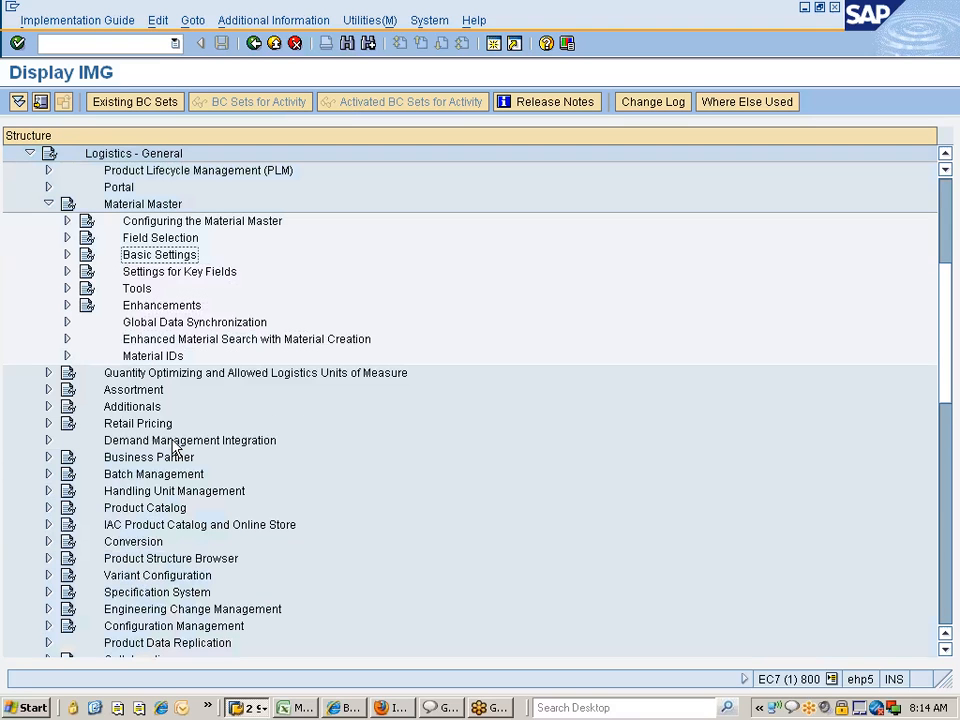
key(Down)
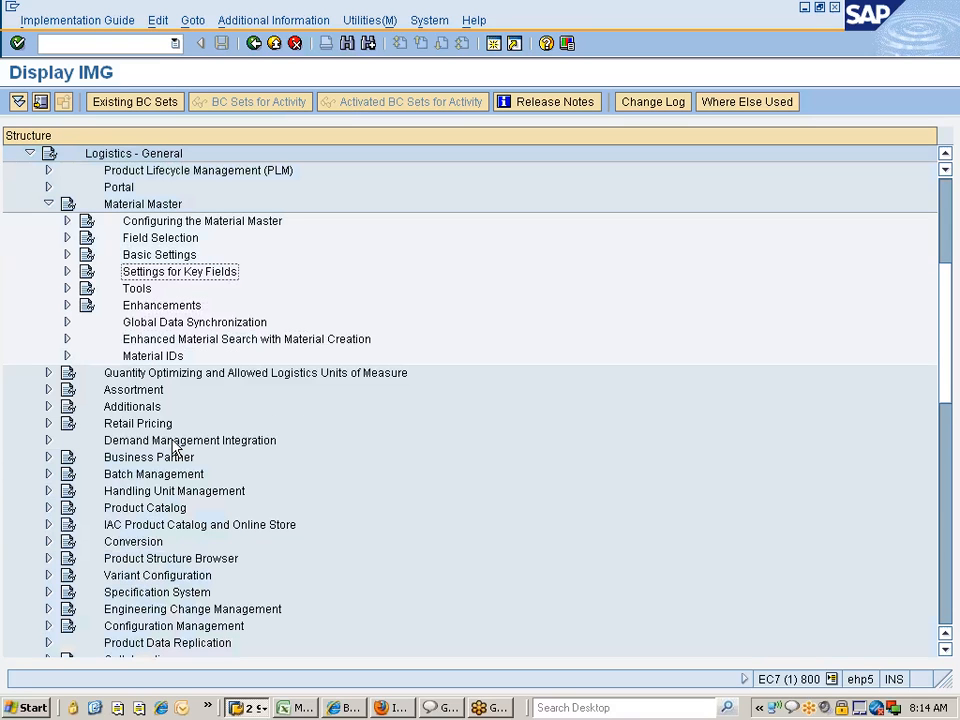
key(Right)
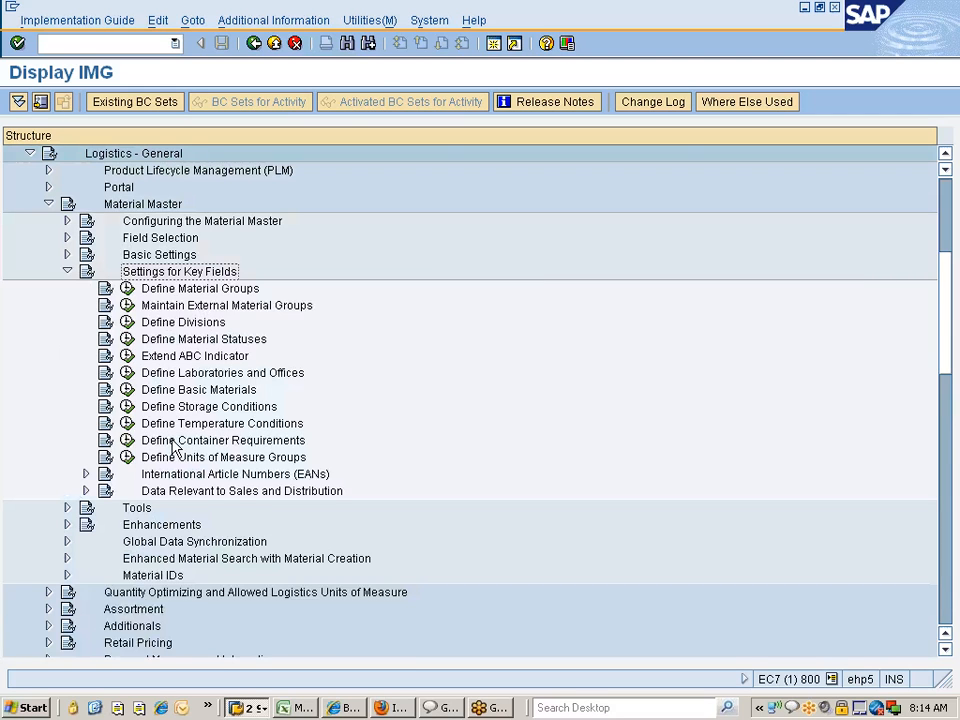
key(Down)
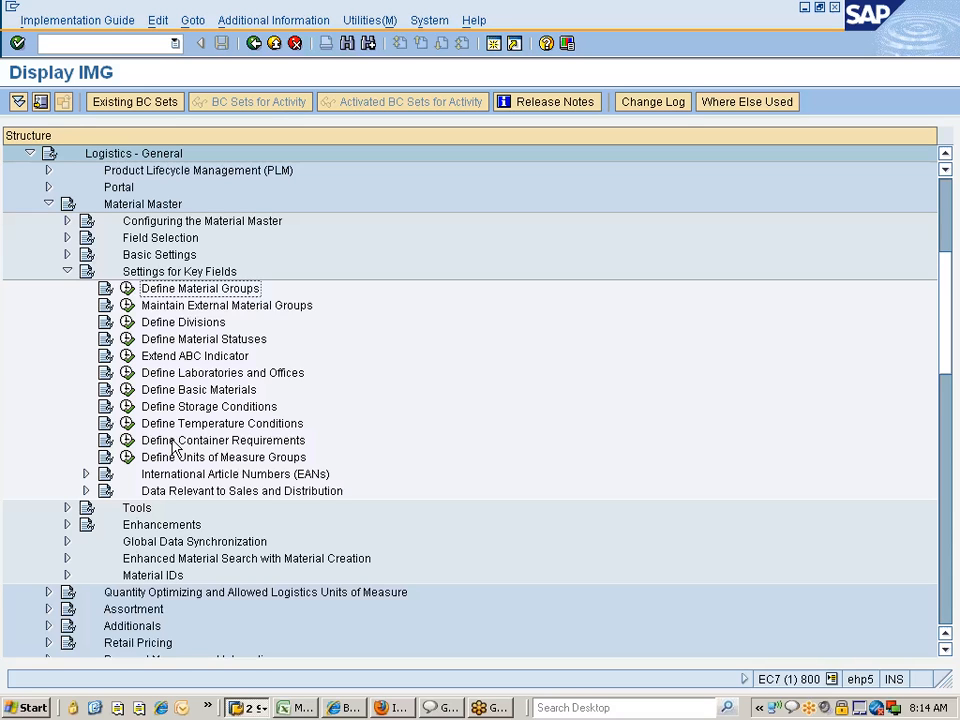
Open message maintenance in a separate session from the IMG with the command /ose91.
click(248, 707)
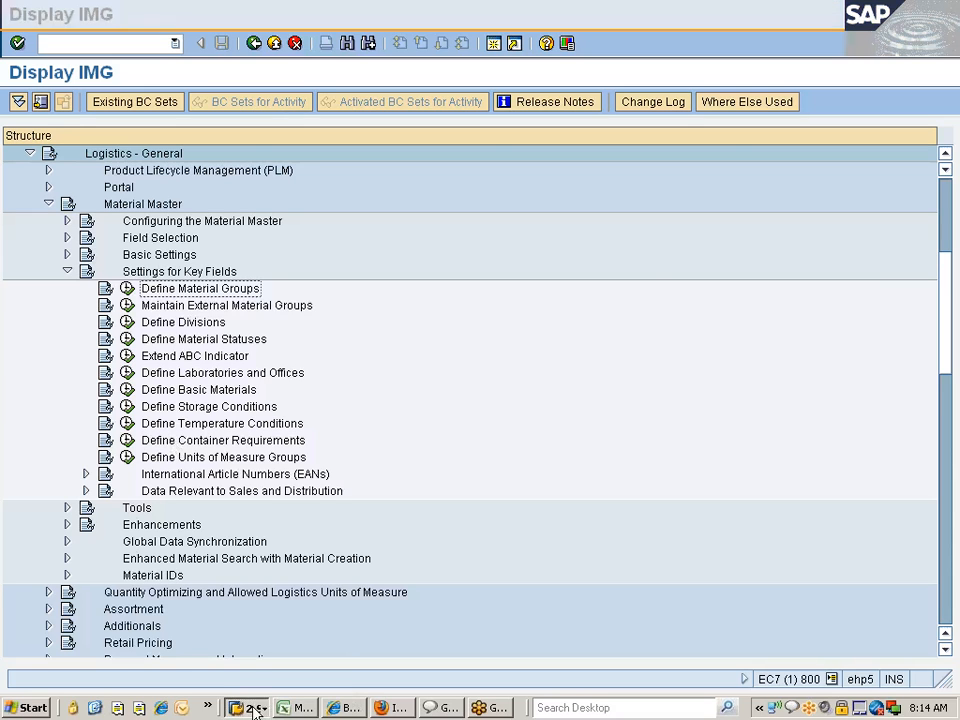
click(256, 669)
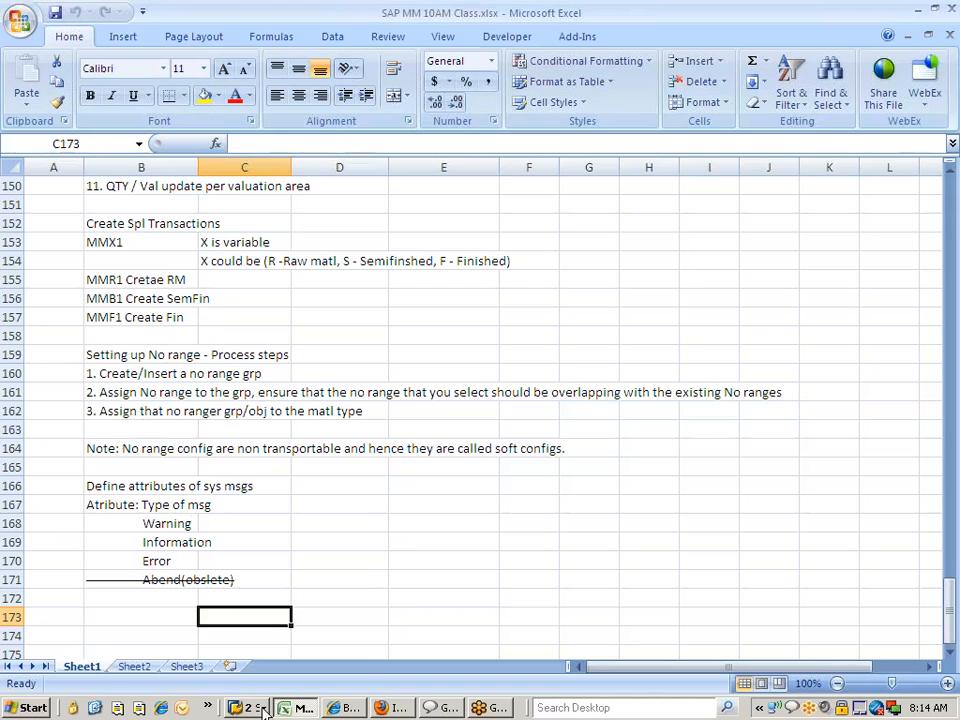
click(249, 707)
click(262, 667)
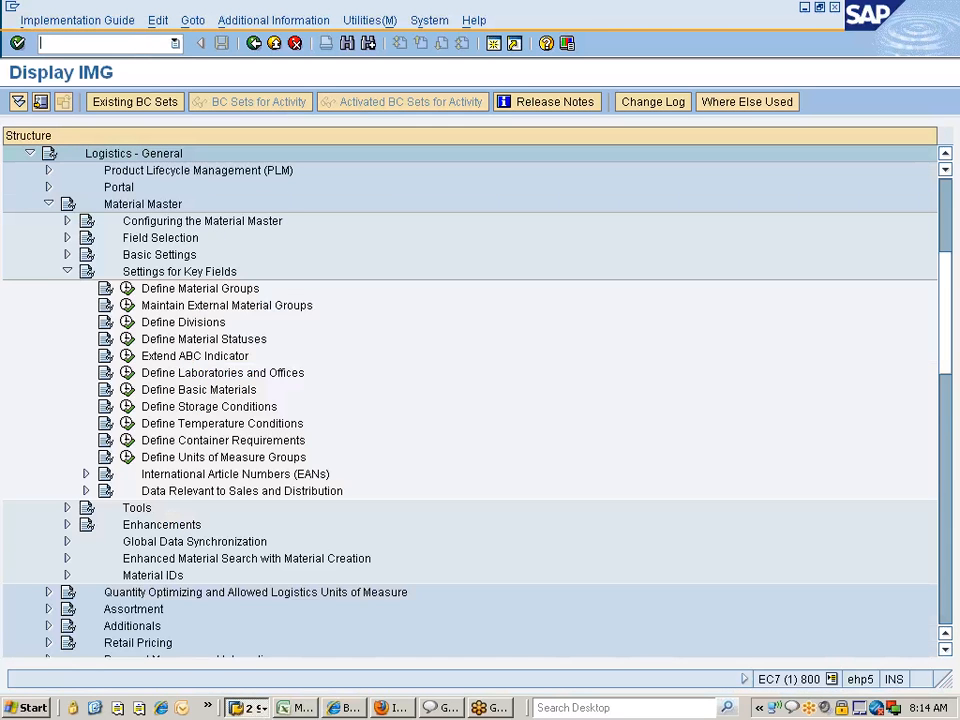
text(/ose91)
key(Return)
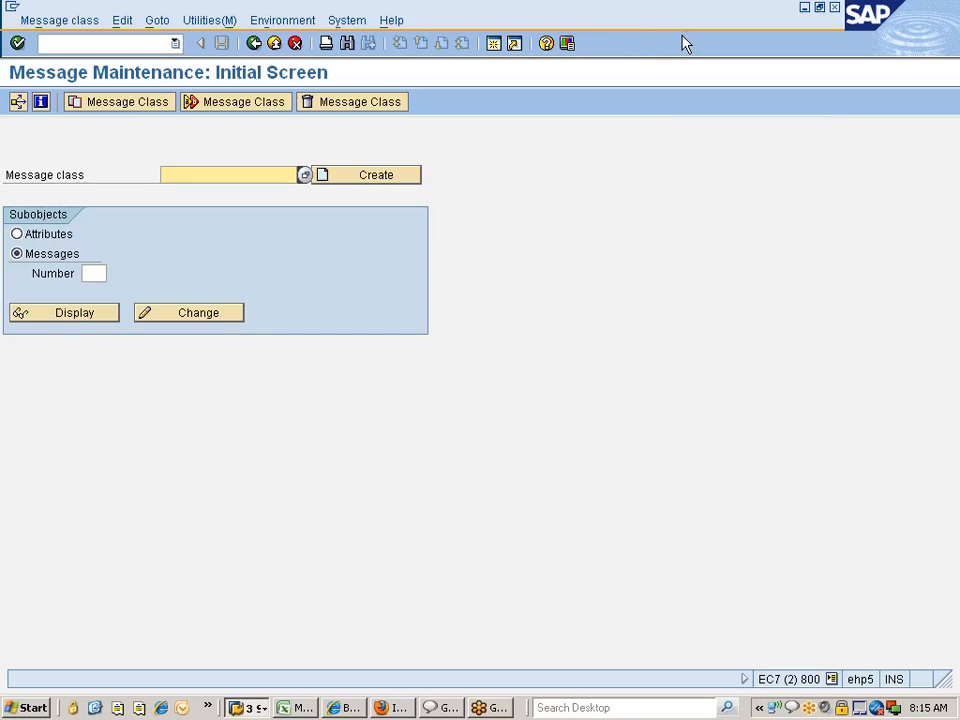
Create another session and expand Tools, ABAP Workbench and Development in its SAP menu, leaving Overview collapsed.
key(alt+Tab)
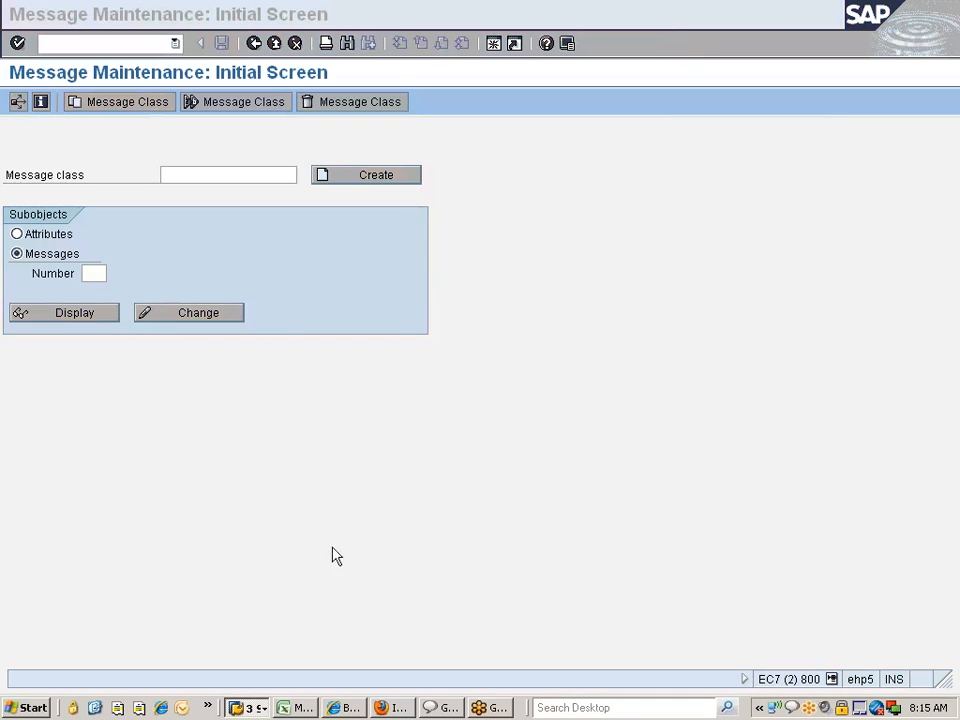
click(495, 43)
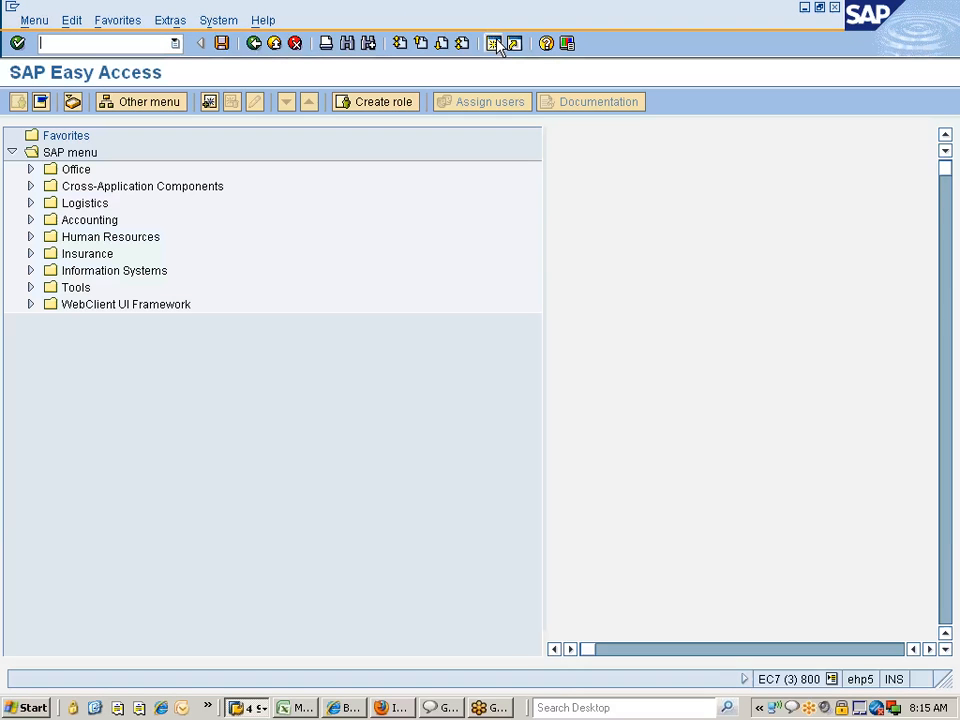
double_click(78, 290)
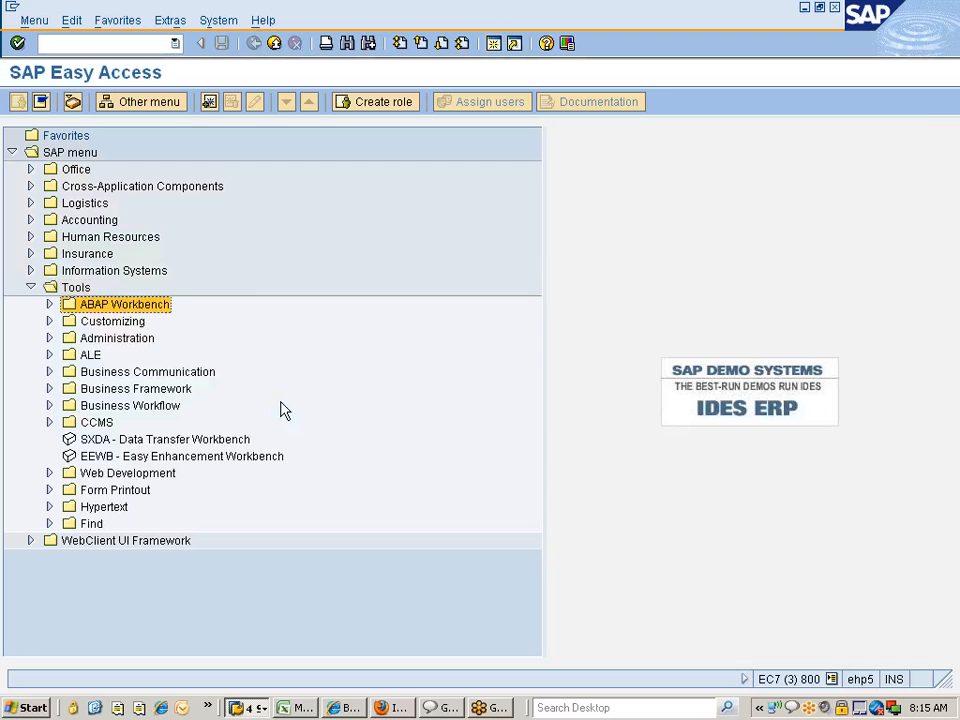
key(Right)
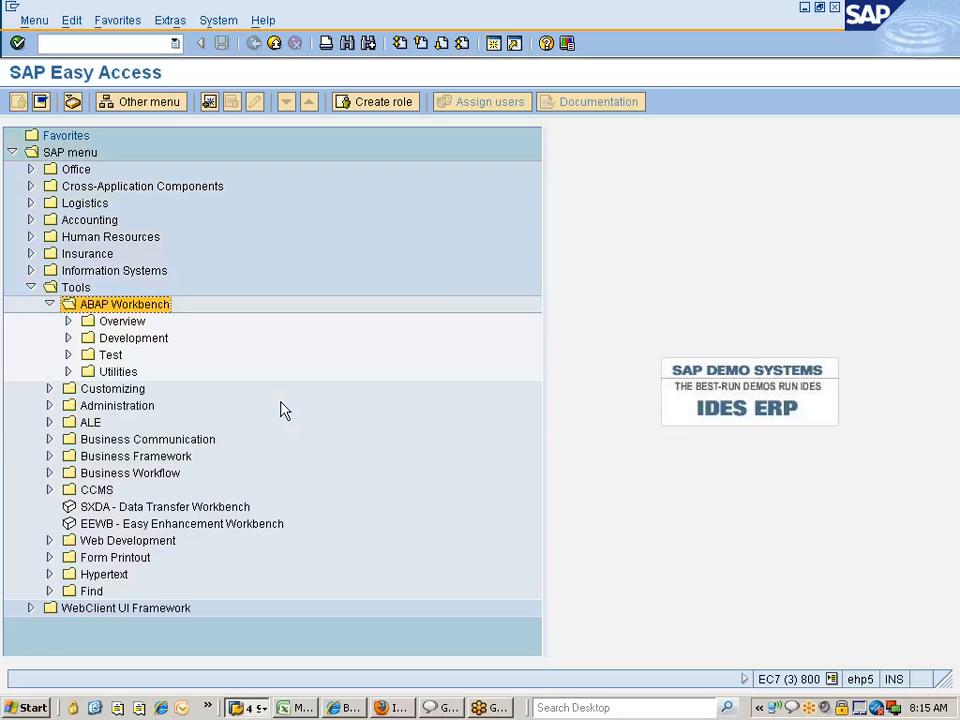
key(Down)
key(Right)
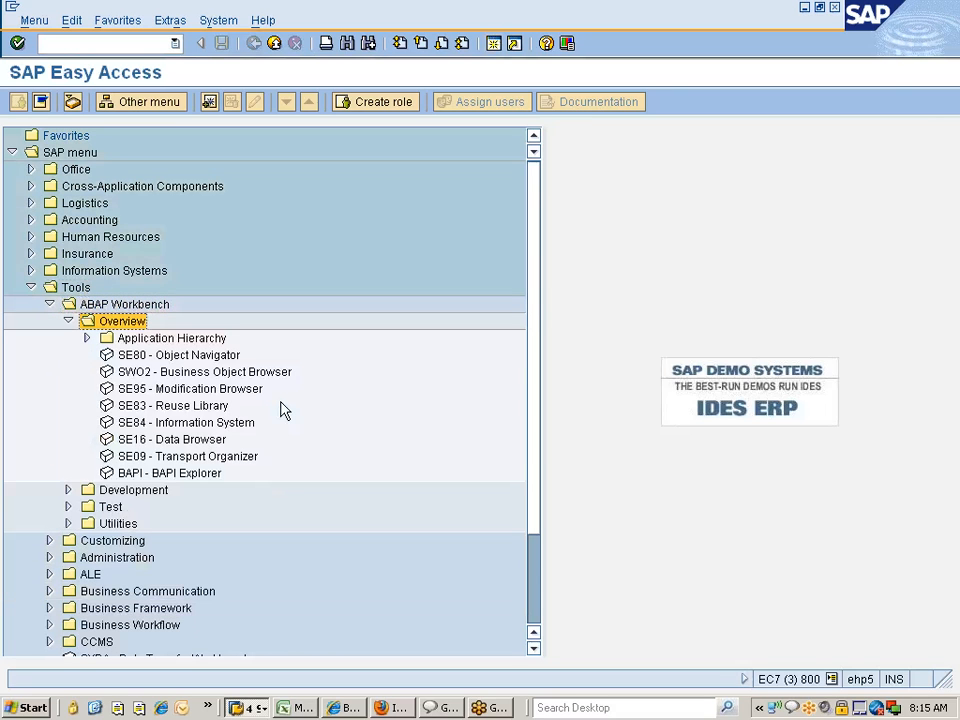
key(Left)
key(Down)
key(Right)
Look through the entries under Development for the folder containing the message maintenance transaction.
key(Down)
key(Down)
key(Down)
key(Down)
key(Down)
key(Down)
key(Down)
key(Down)
key(Down)
key(Down)
key(Down)
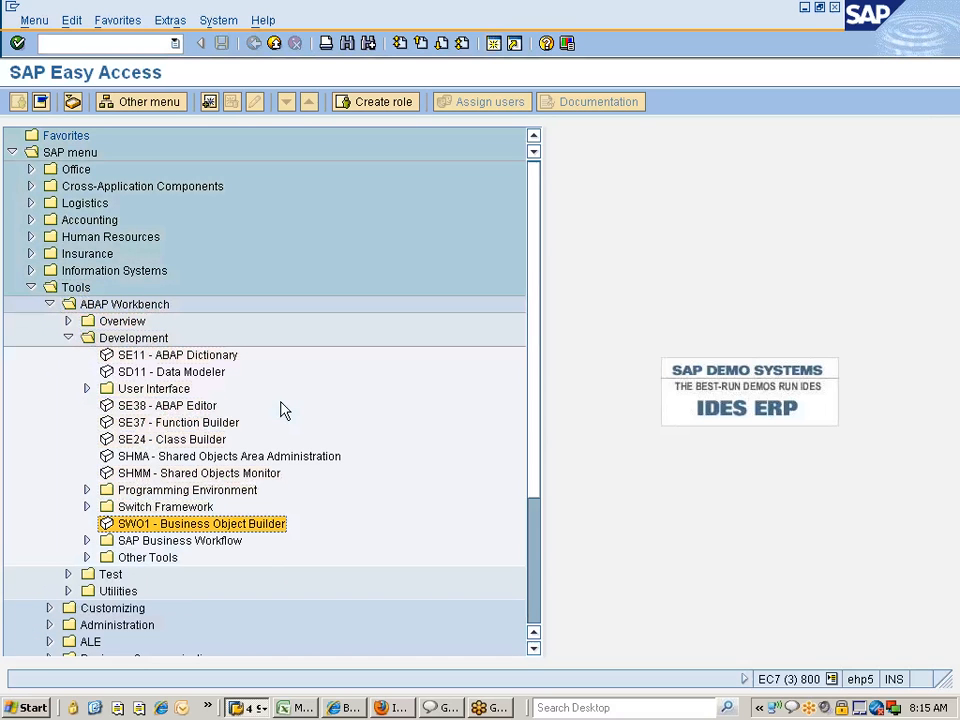
key(Up)
key(Up)
key(Up)
key(Up)
key(Up)
key(Up)
key(Up)
key(Up)
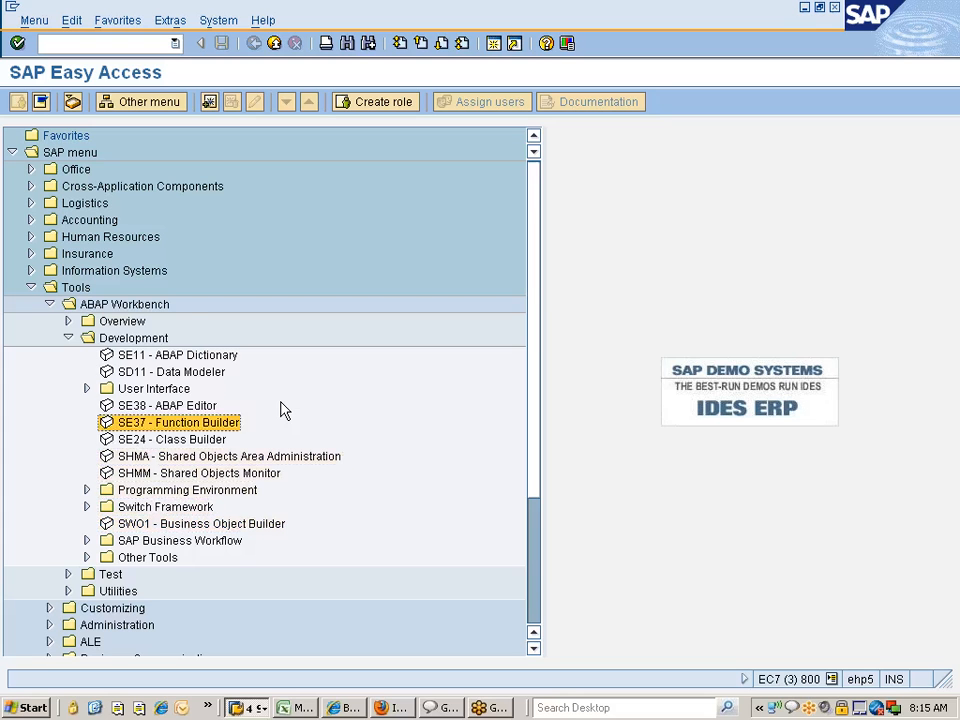
key(Right)
key(Left)
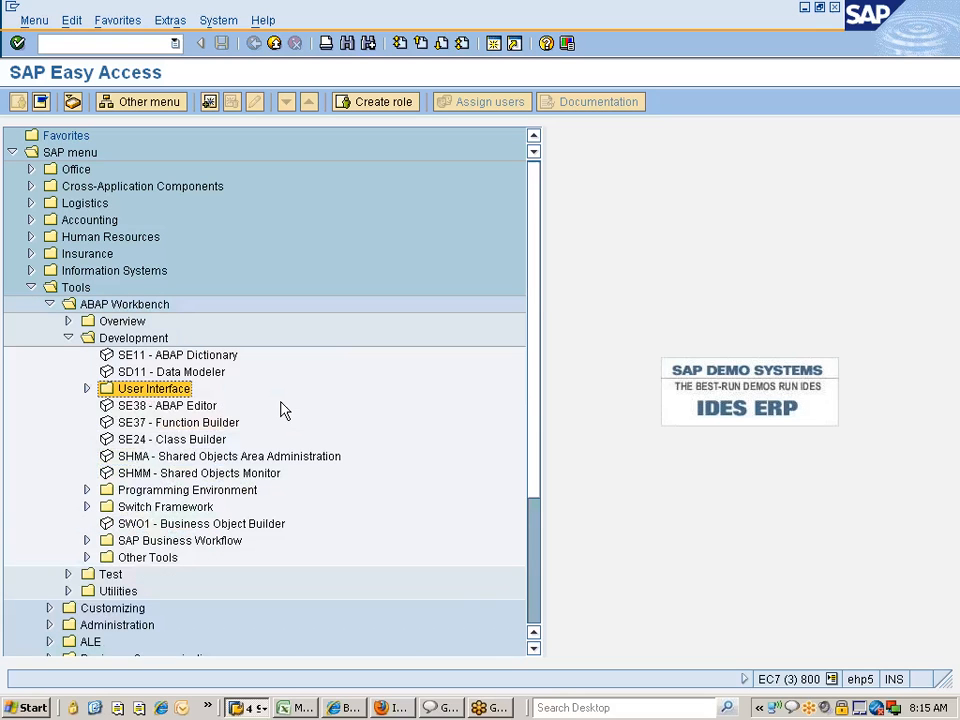
key(Down)
key(Down)
key(Down)
key(Down)
key(Down)
key(Down)
key(Down)
key(Up)
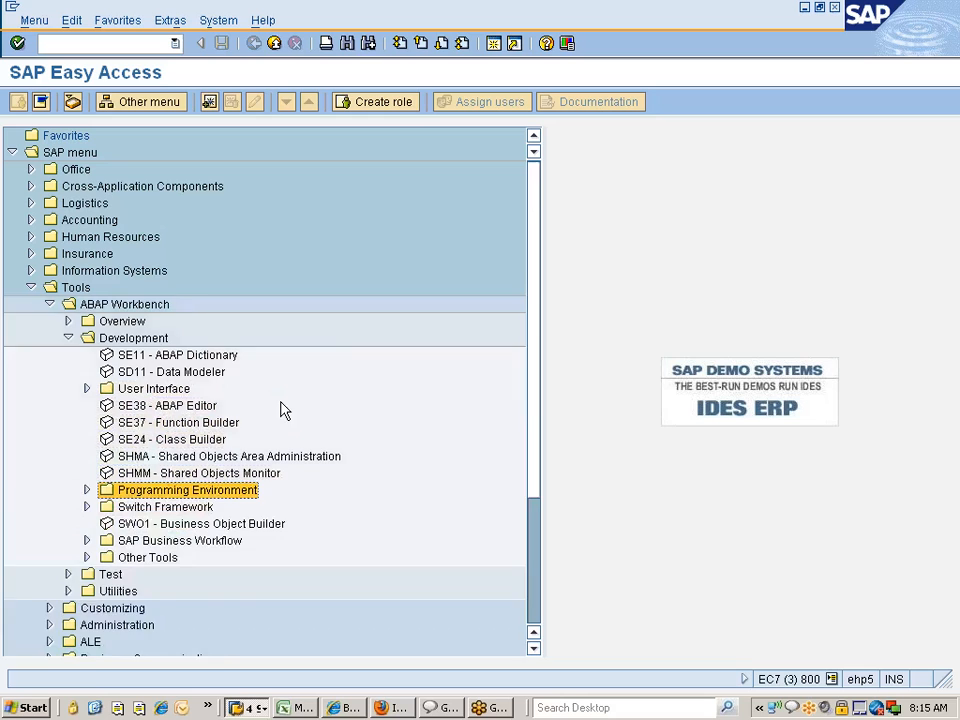
Expand Programming Environment under Development and select the SE91 - Messages transaction.
key(Right)
key(Down)
key(Down)
key(Down)
key(Up)
key(Up)
key(Up)
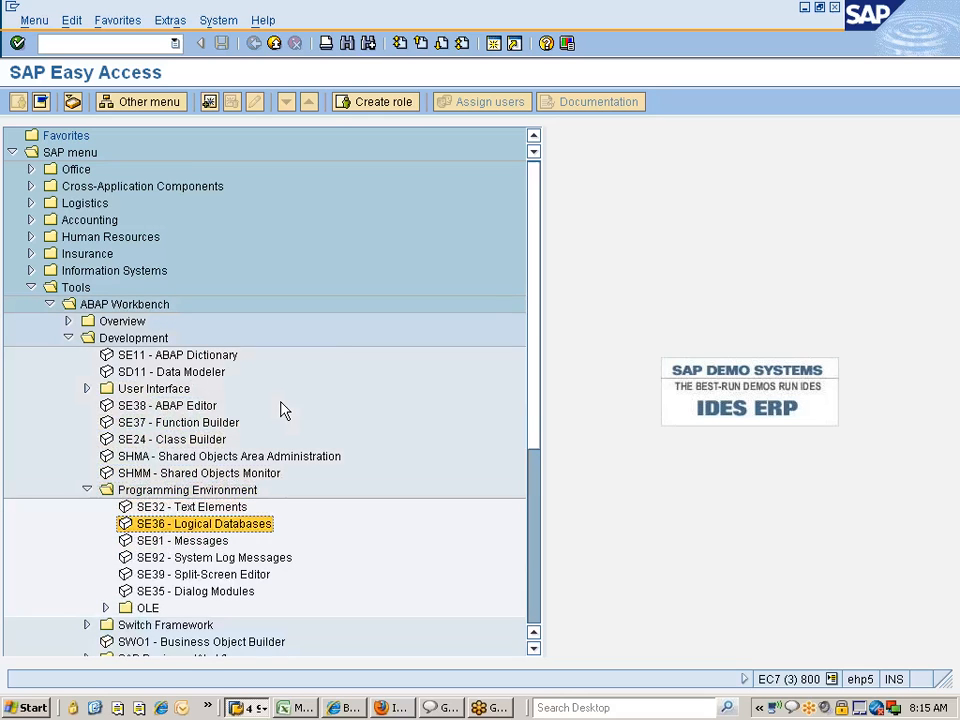
key(Down)
key(Down)
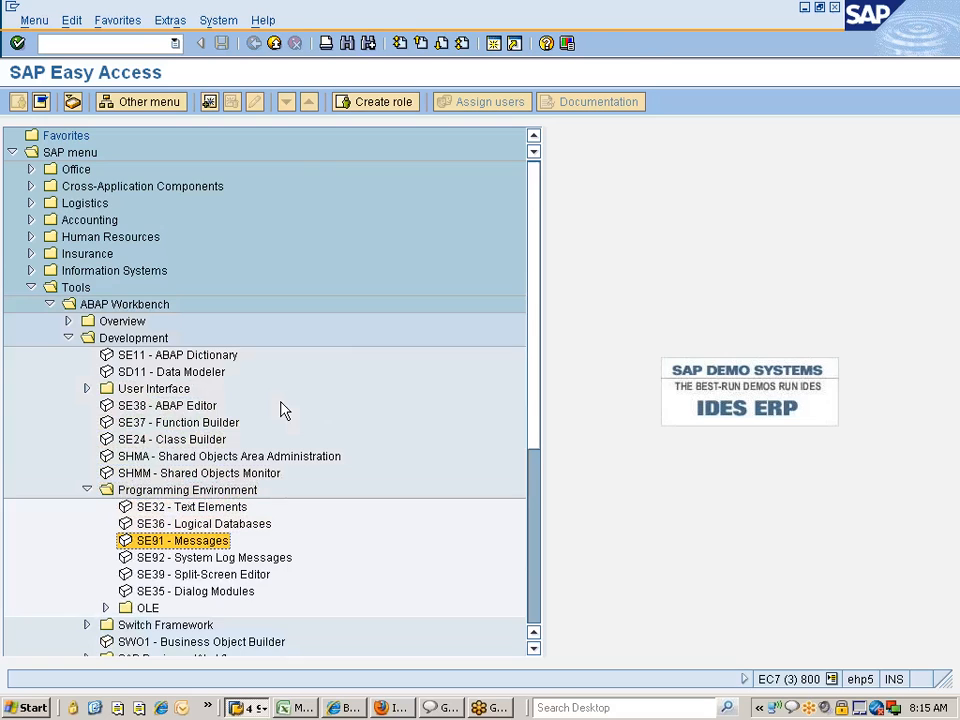
Bring up the message maintenance initial screen and enter the previously used custom name as the message class.
key(Return)
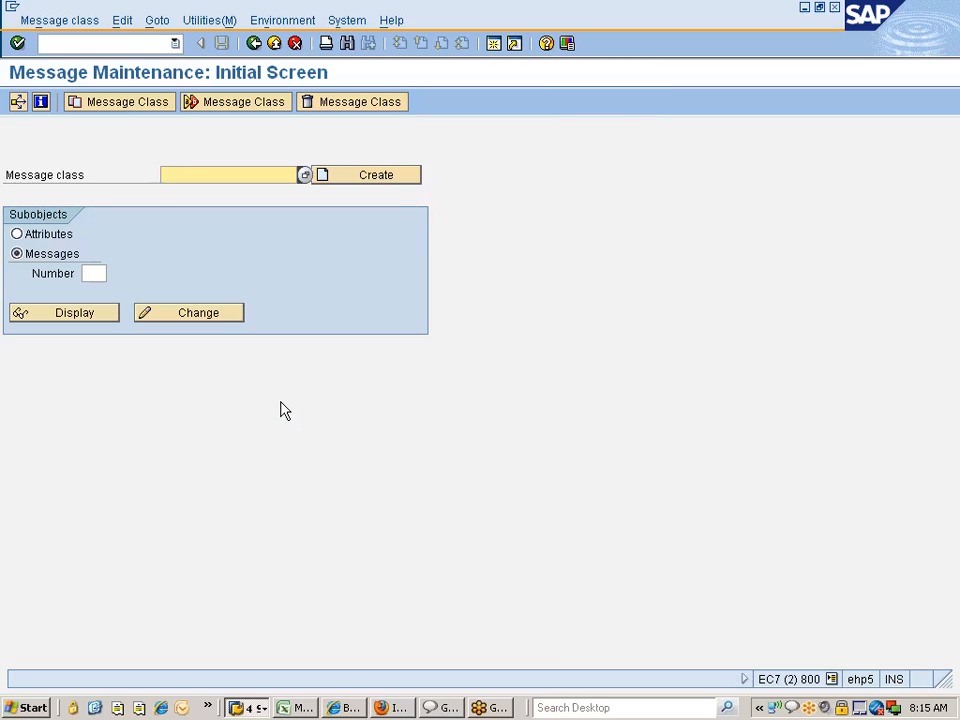
key(Down)
key(Down)
key(Down)
key(Return)
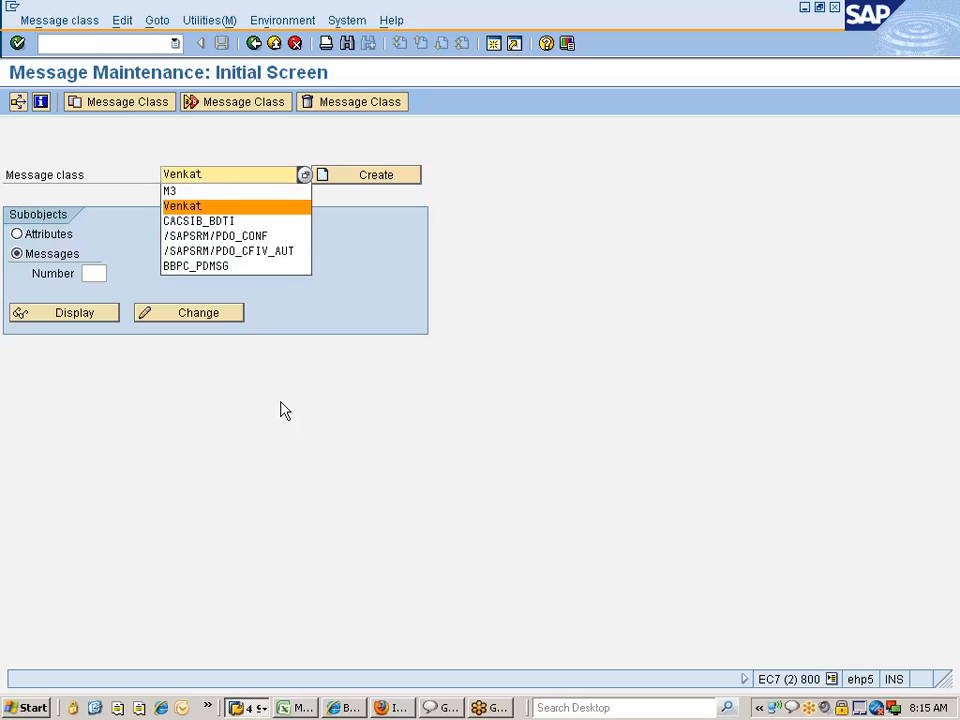
key(Return)
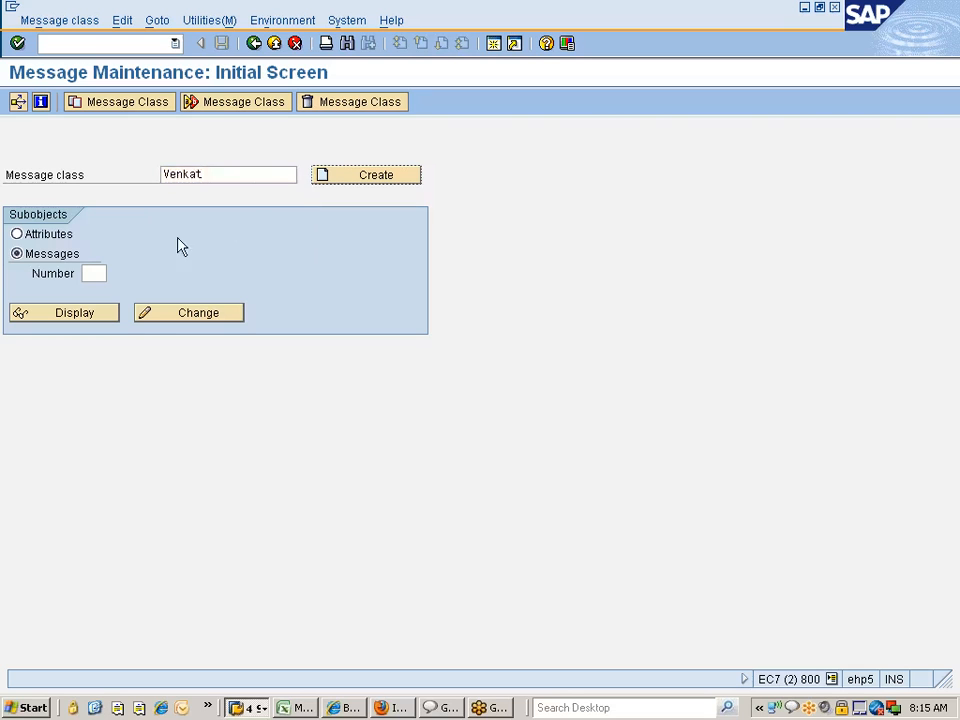
Try to create the custom message class, check its package attribute, and leave its maintenance without saving.
click(209, 175)
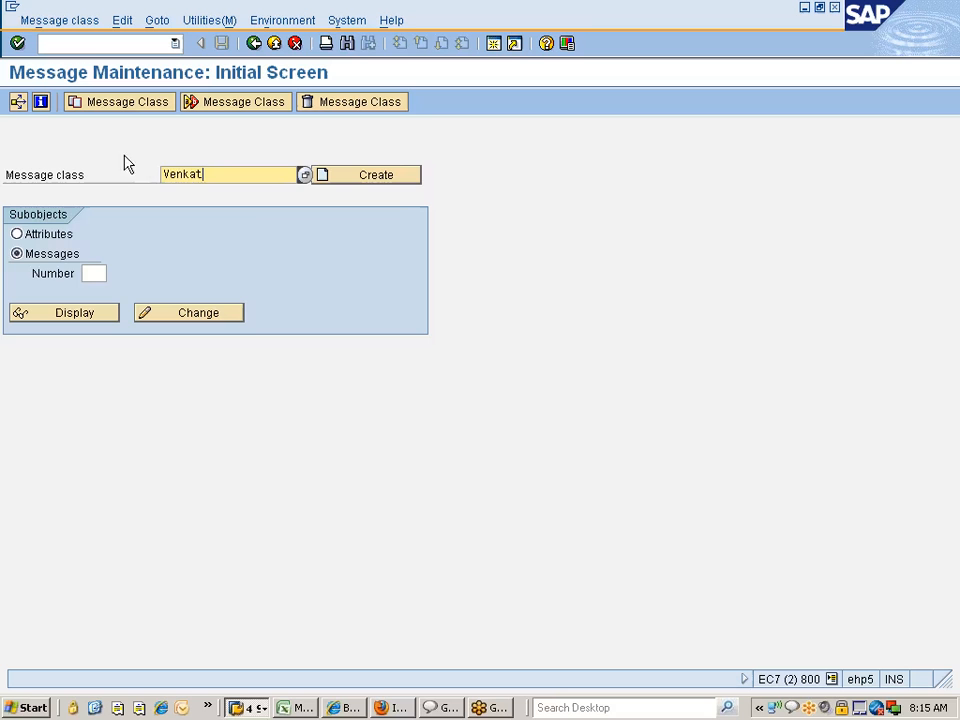
click(391, 176)
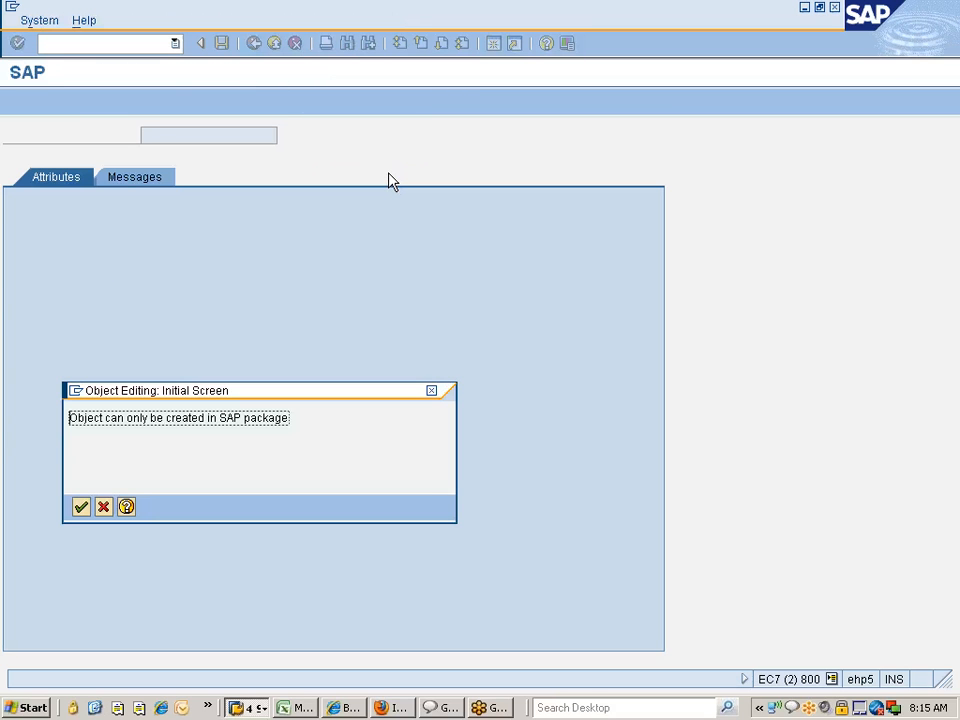
key(Return)
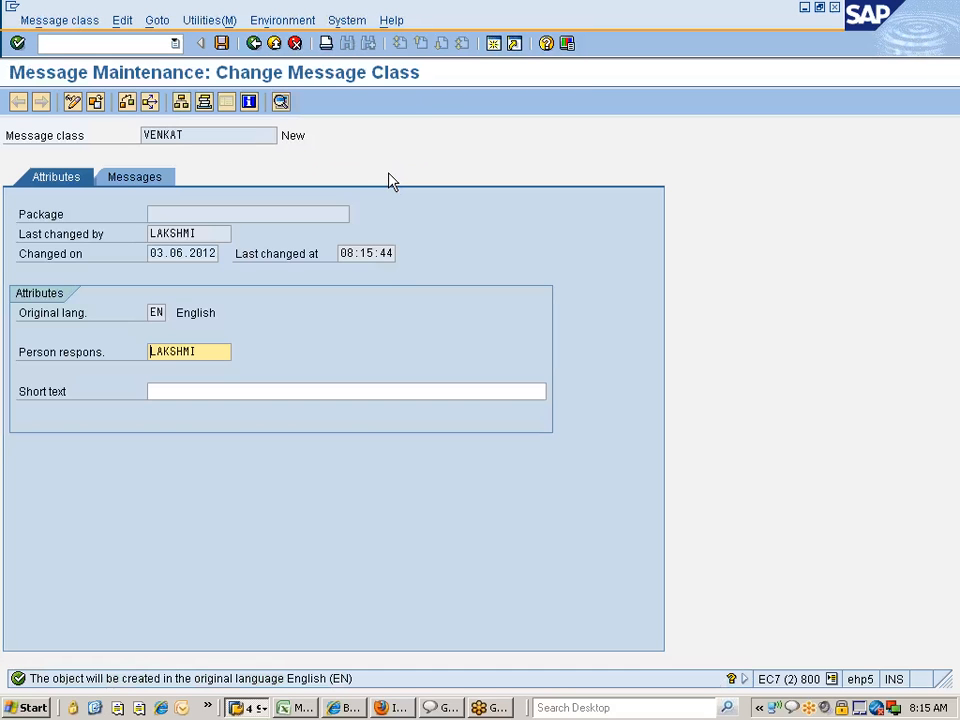
click(212, 215)
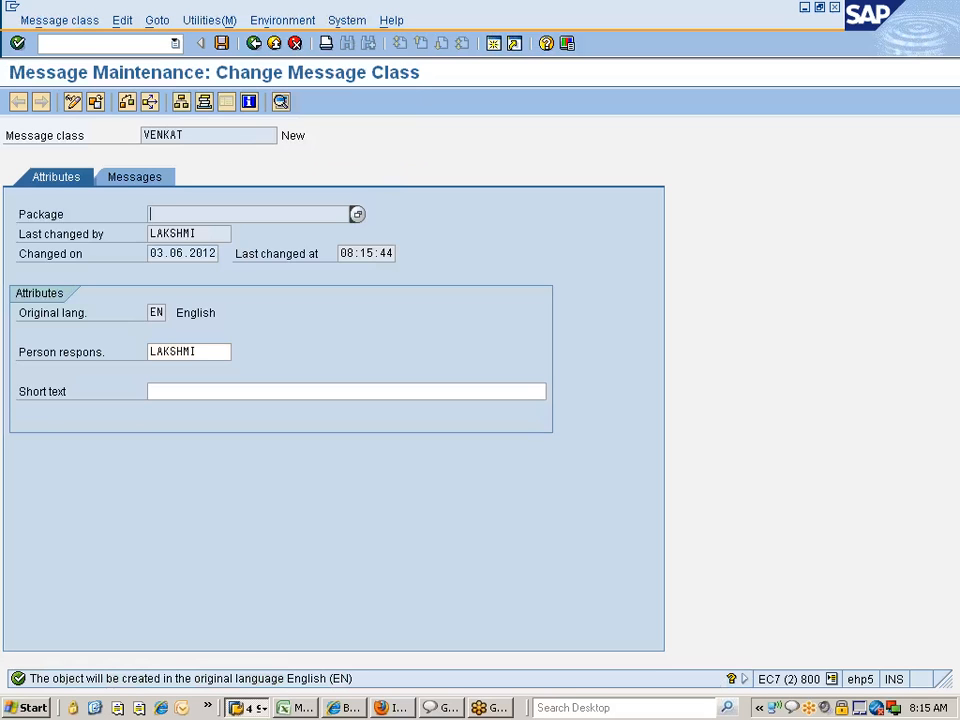
click(256, 44)
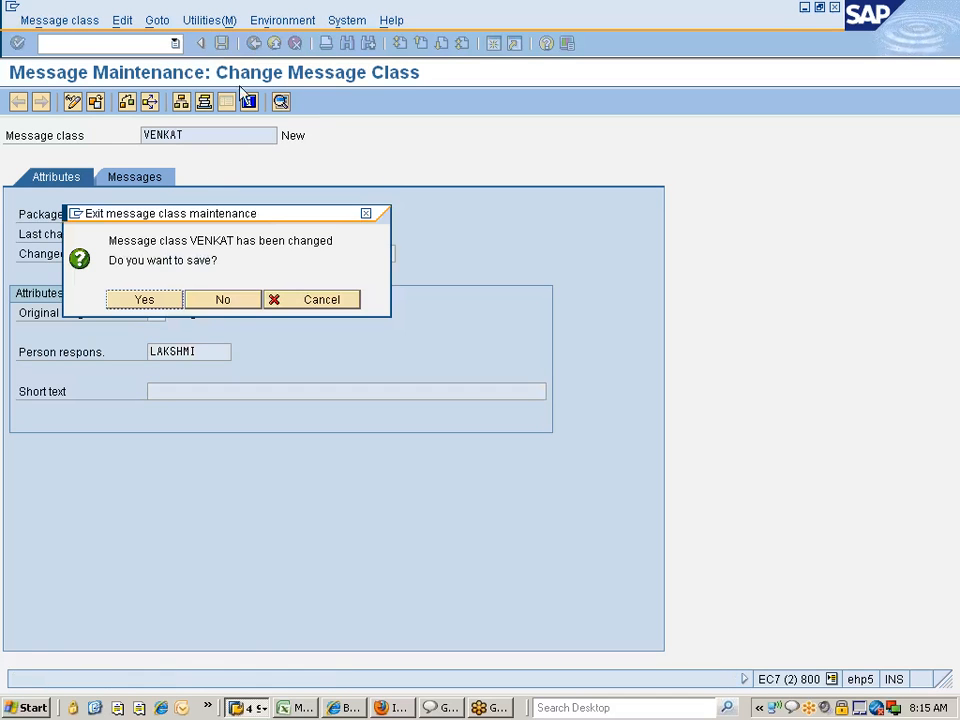
click(229, 302)
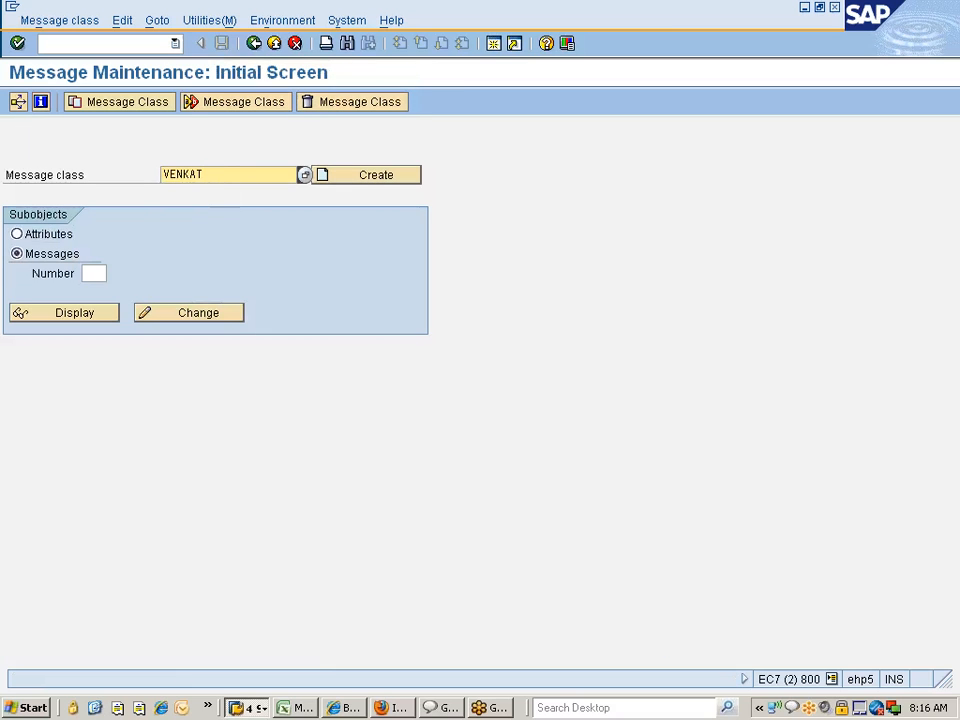
Cancel copying the custom message class and set the message class to M3 instead.
click(156, 106)
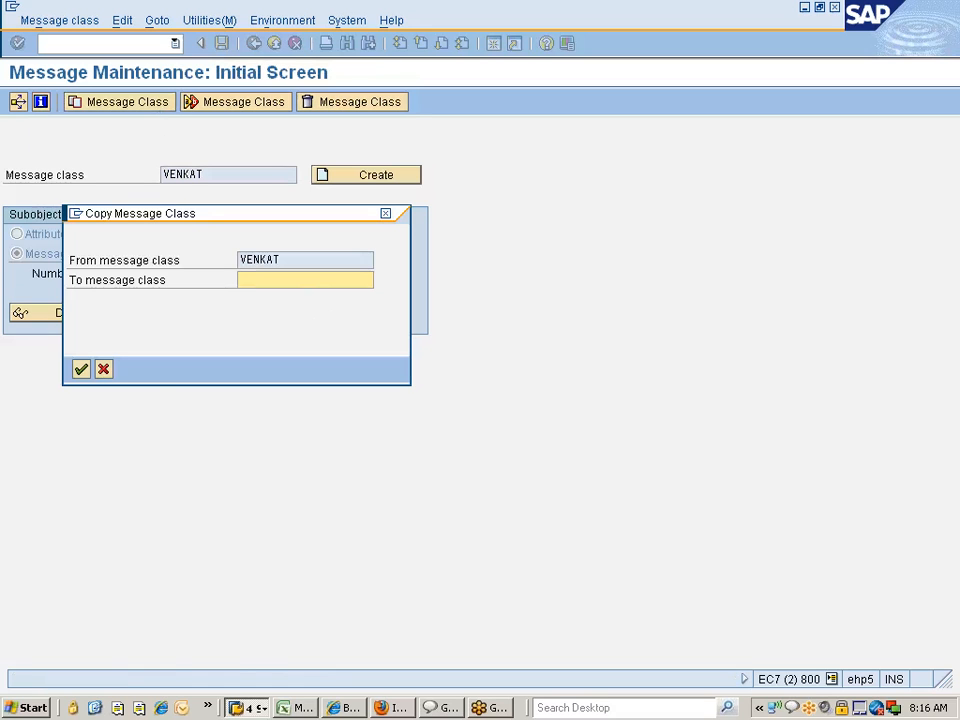
click(103, 369)
key(BackSpace)
key(BackSpace)
key(BackSpace)
key(BackSpace)
key(BackSpace)
key(BackSpace)
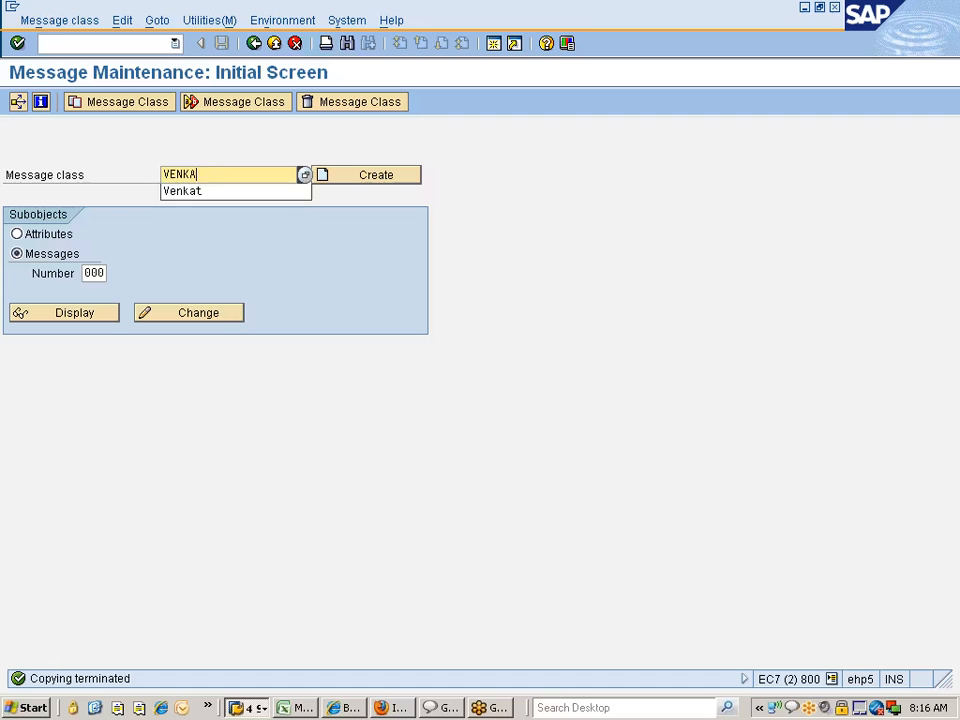
text(M3)
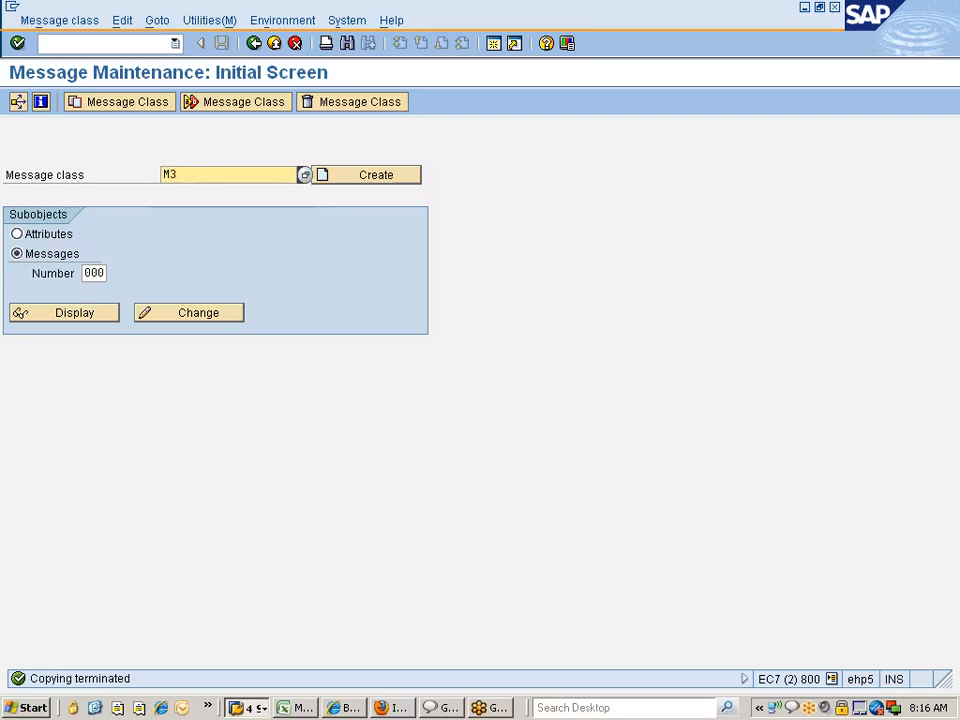
Try to copy message class M3 to the custom message class, giving the package the same custom name.
click(113, 108)
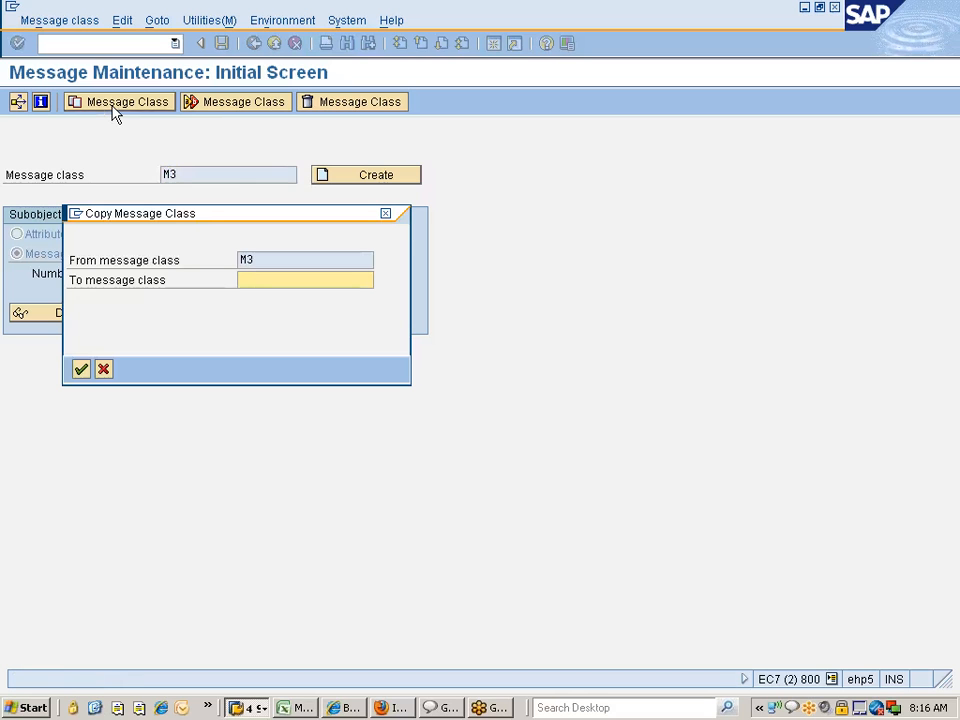
text(Venkat)
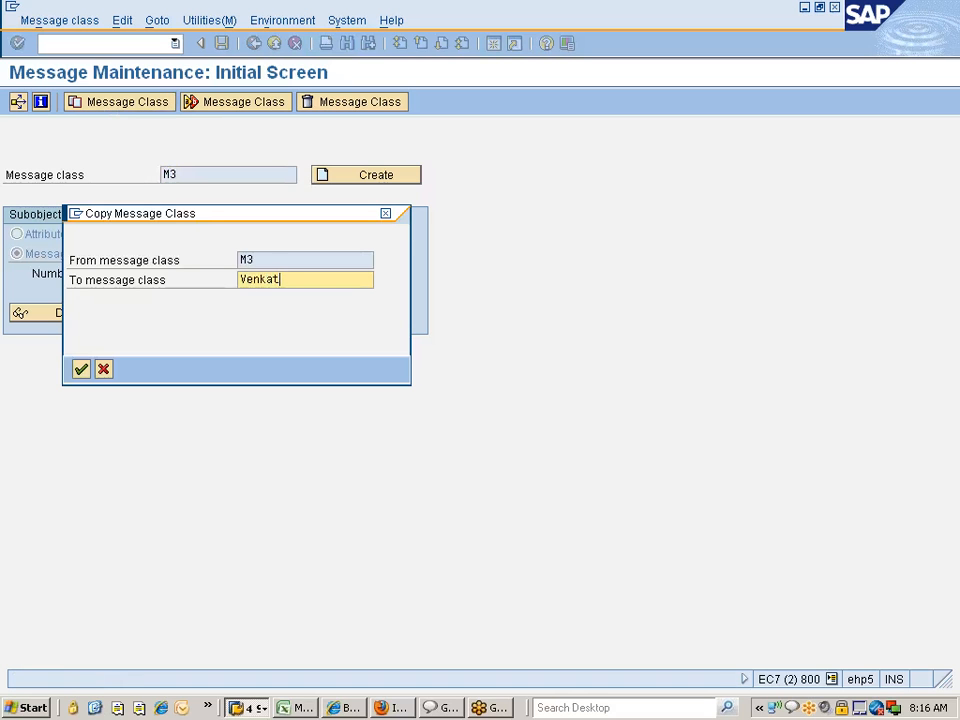
key(Return)
key(Return)
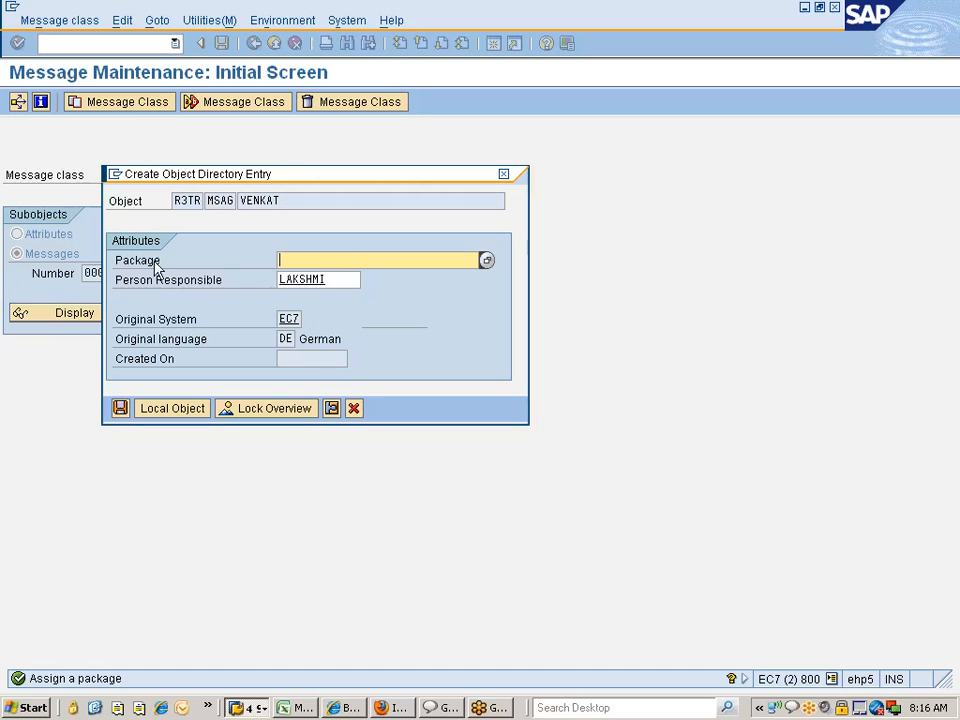
text(Venkat)
key(Return)
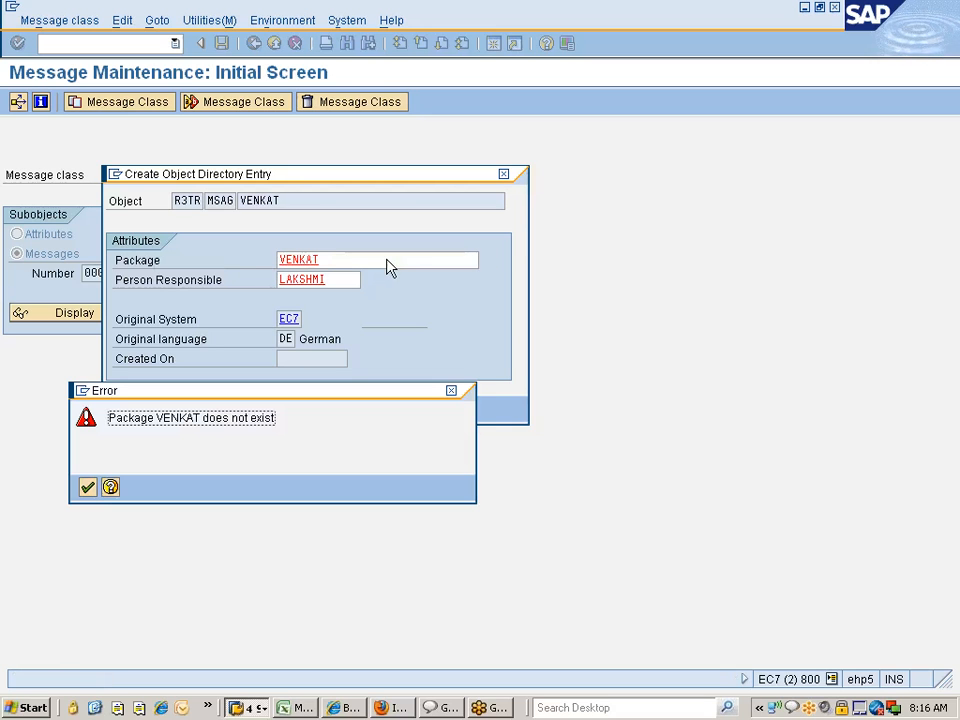
click(87, 487)
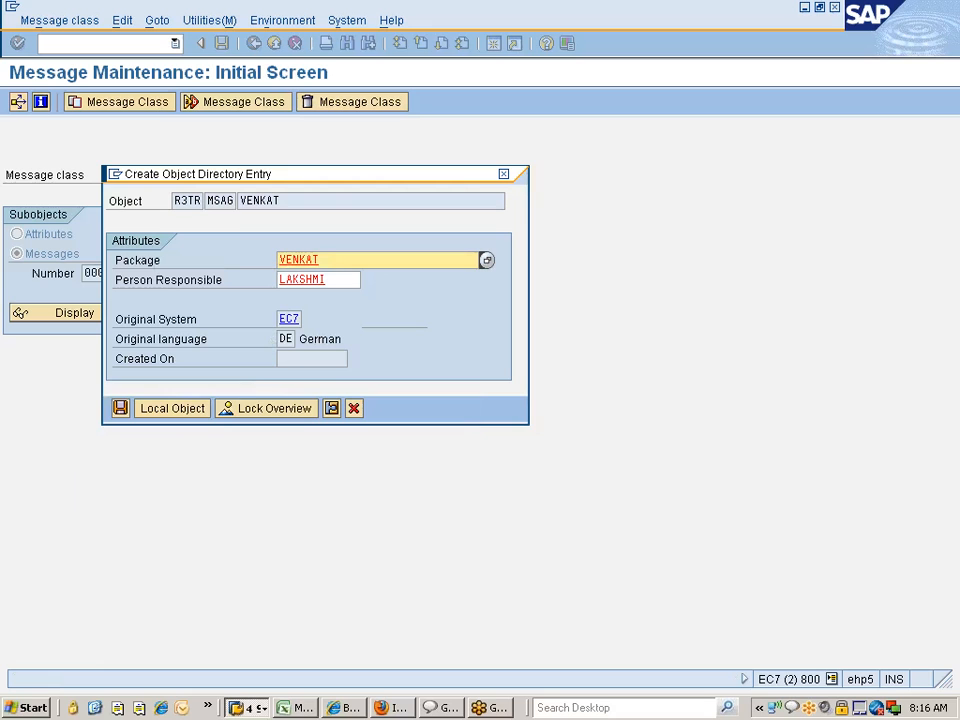
Try to assign the copied message class as a local object, and cancel the copy.
click(158, 410)
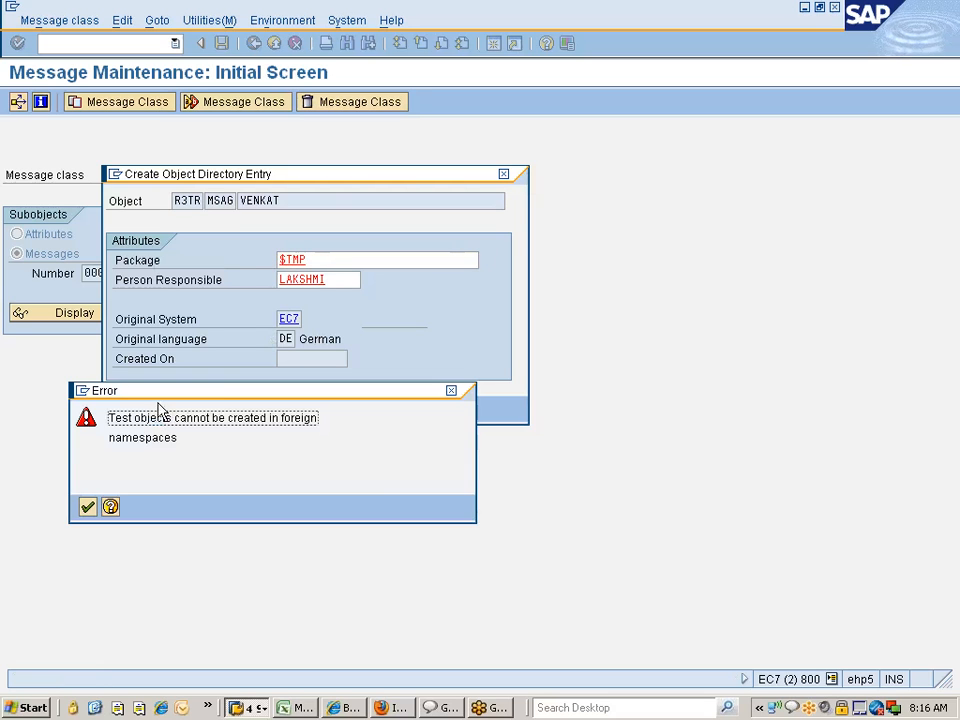
click(88, 506)
click(354, 409)
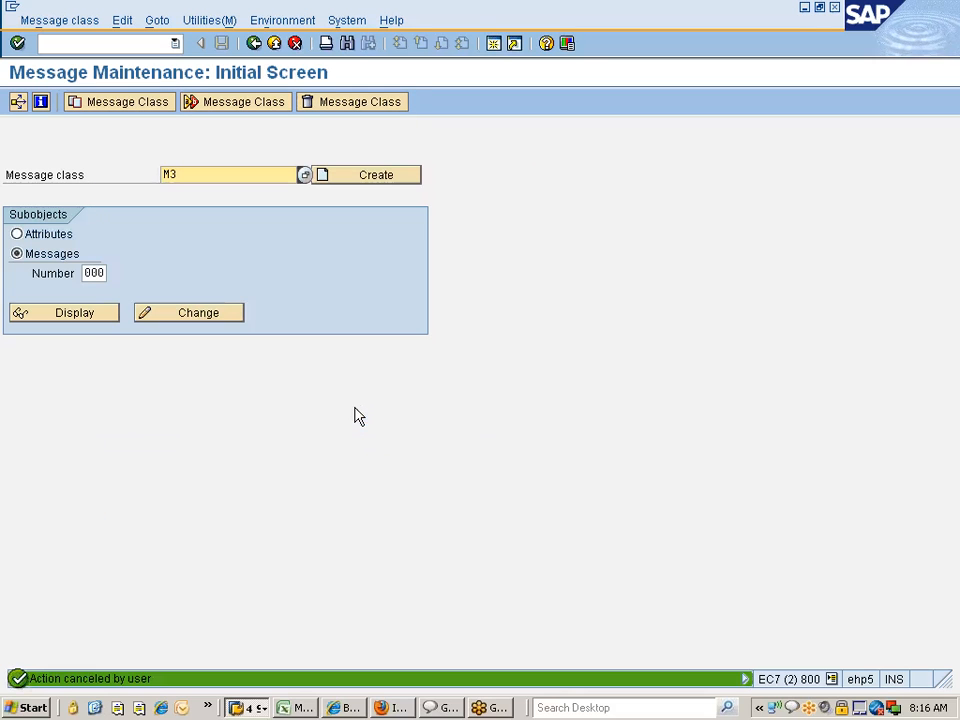
Display the messages of class M3 starting from message number 128.
click(86, 273)
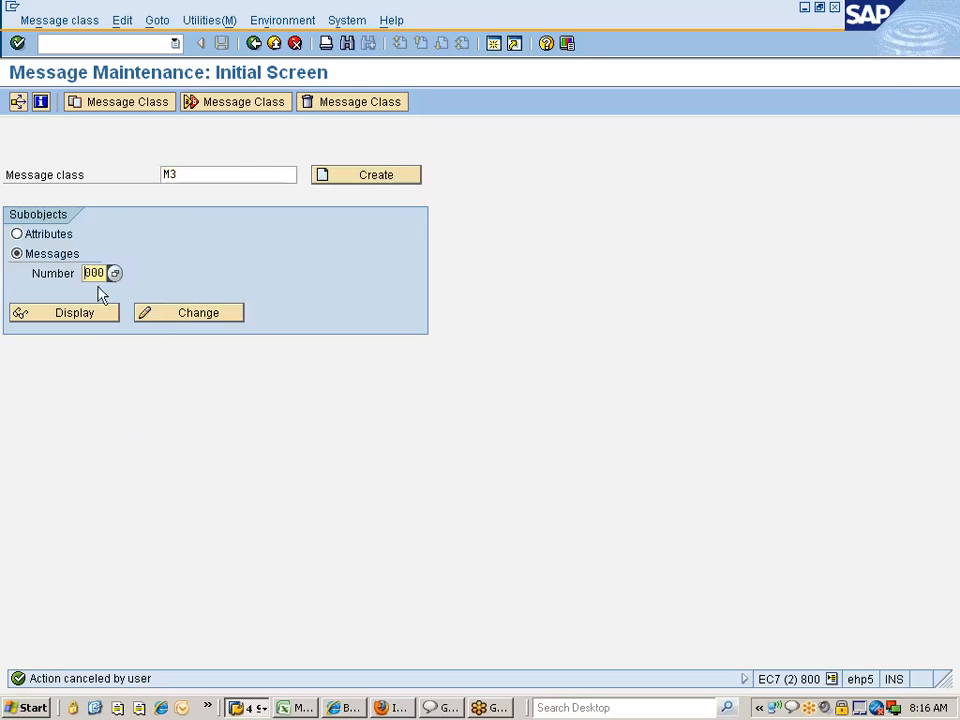
key(Delete)
key(Delete)
key(Delete)
key(Down)
key(Return)
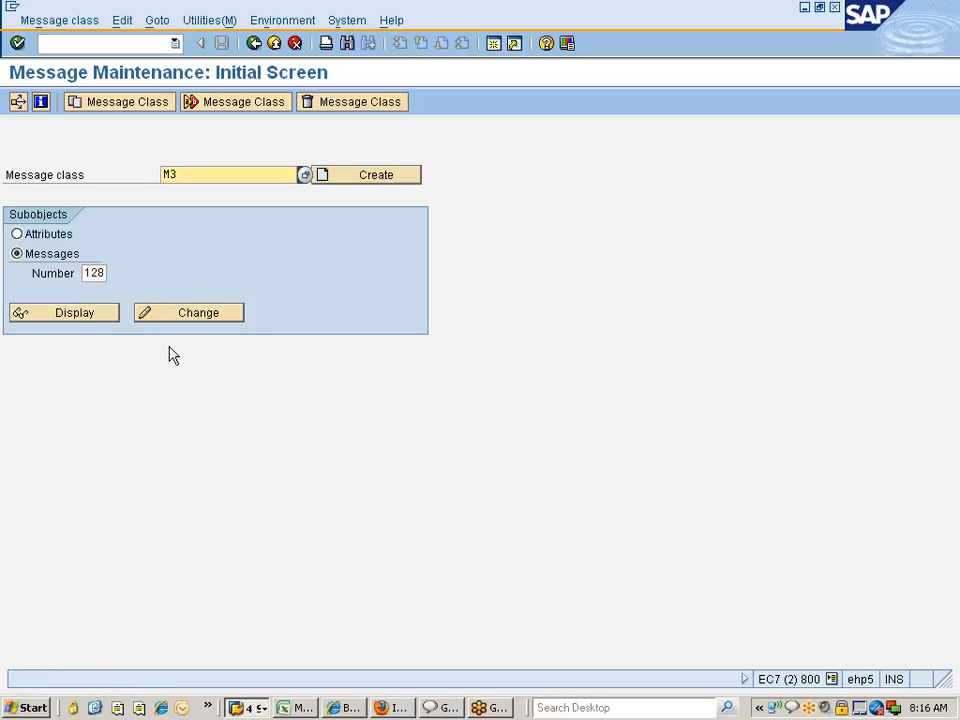
click(67, 319)
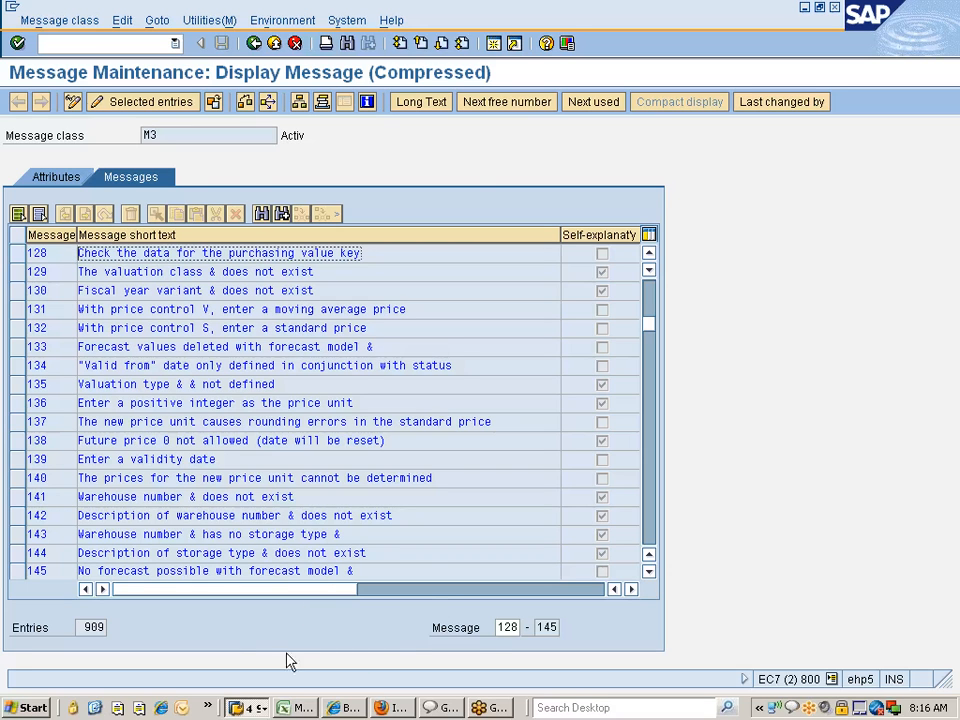
Check the technical information of the message number field for its underlying table, and close the field help.
click(250, 708)
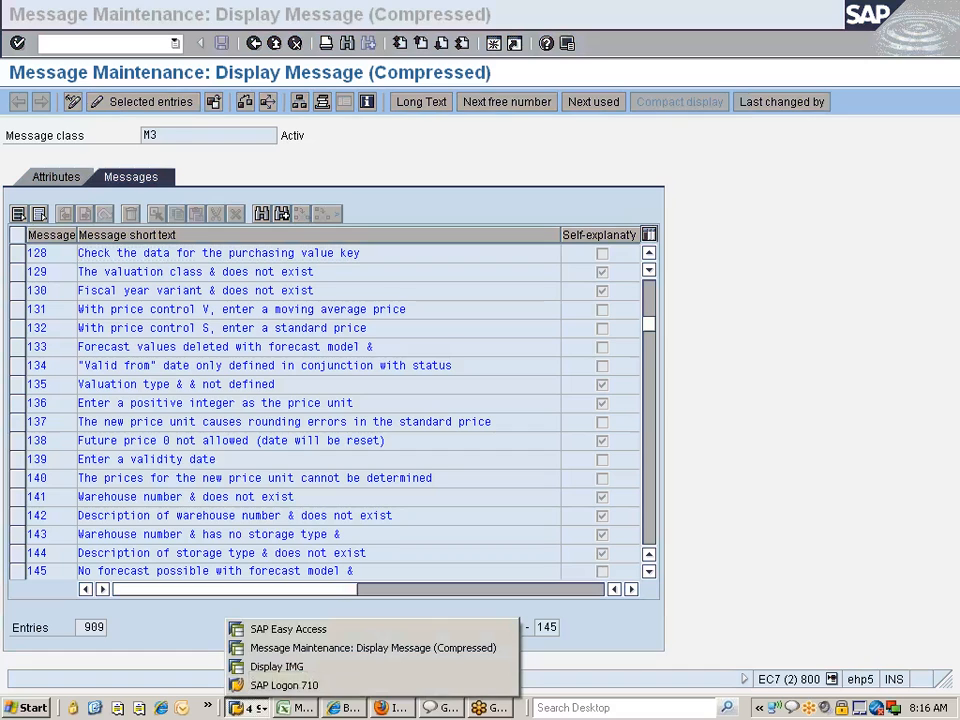
click(372, 648)
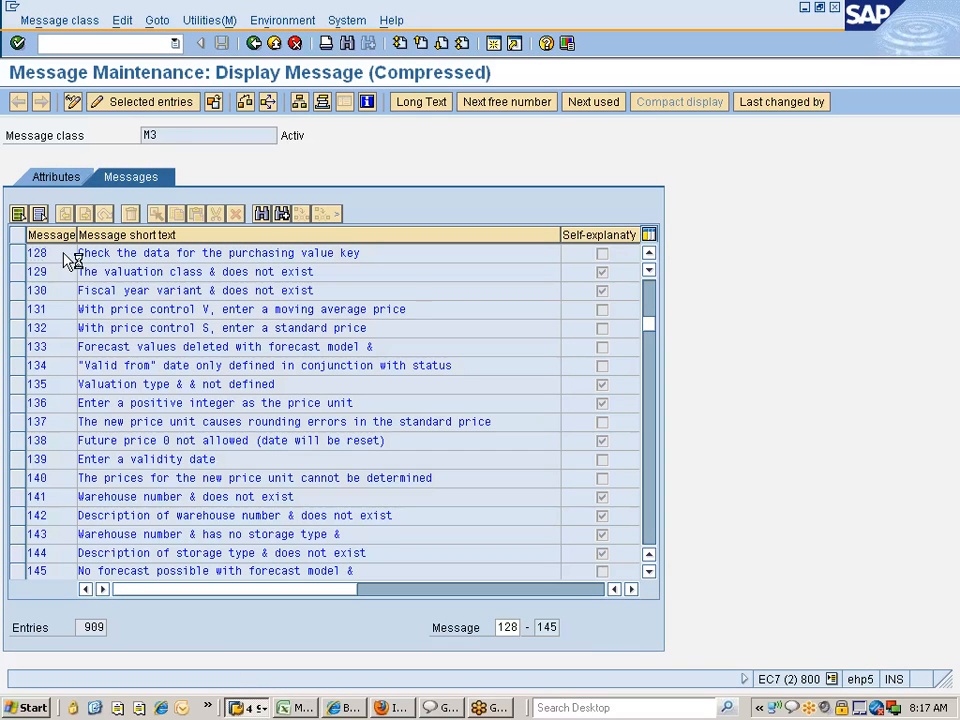
key(F1)
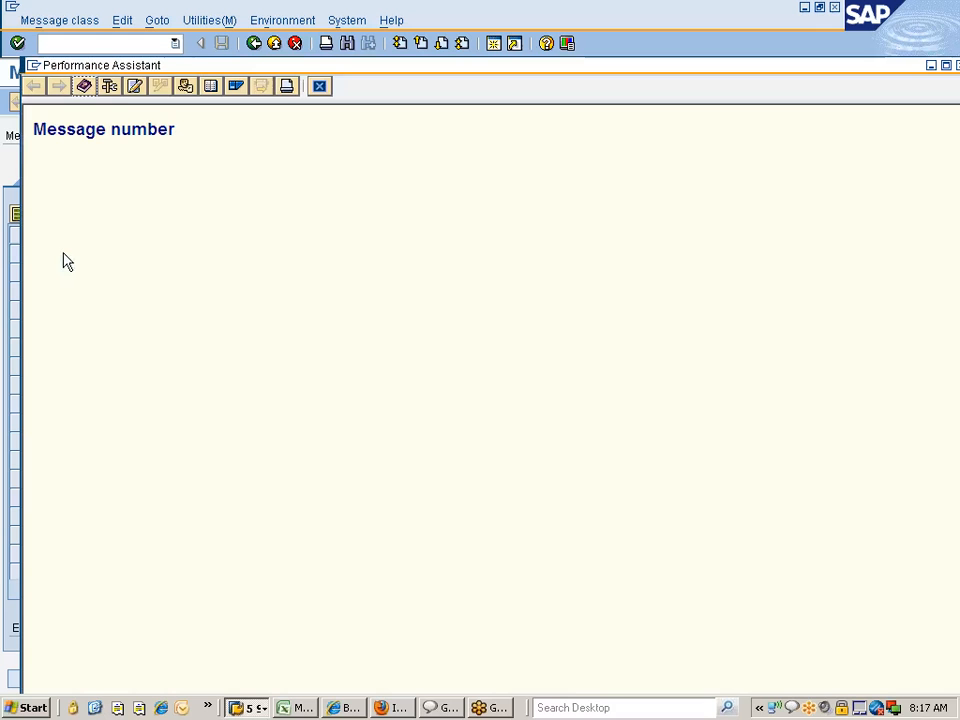
click(106, 88)
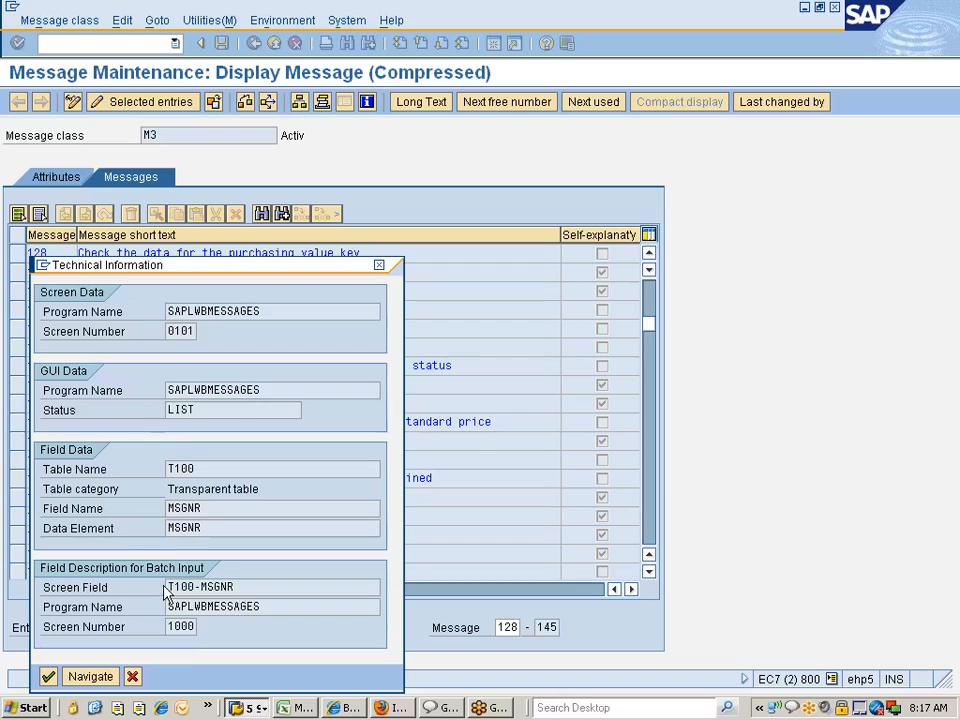
click(167, 469)
click(378, 272)
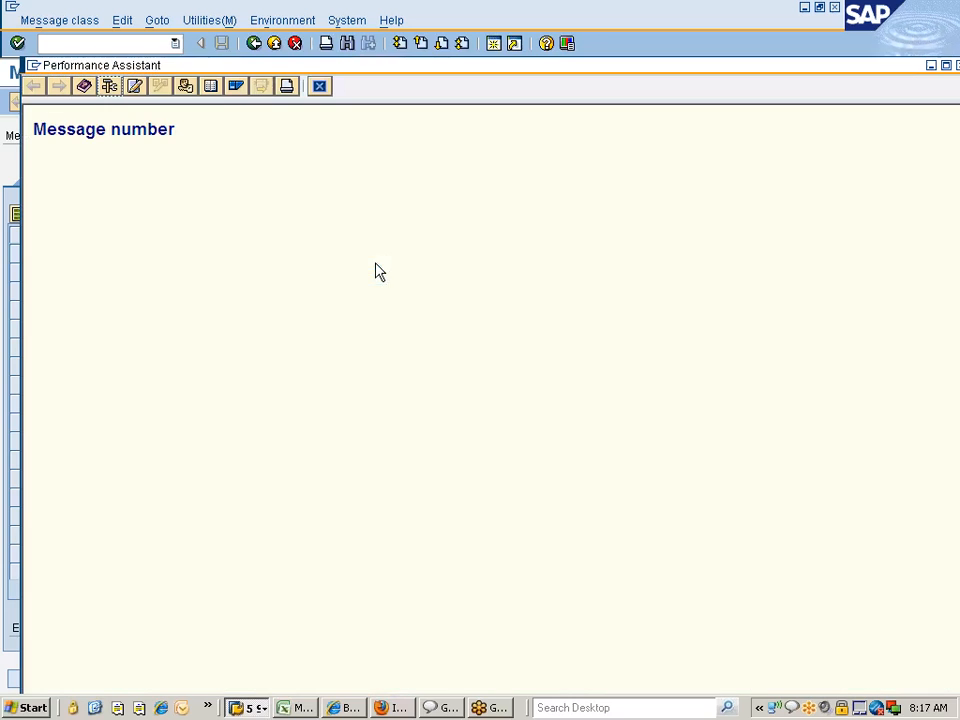
click(319, 87)
Start the Data Browser in a separate session with /ose16 and open the selection screen for table T100.
click(82, 44)
text(/ose)
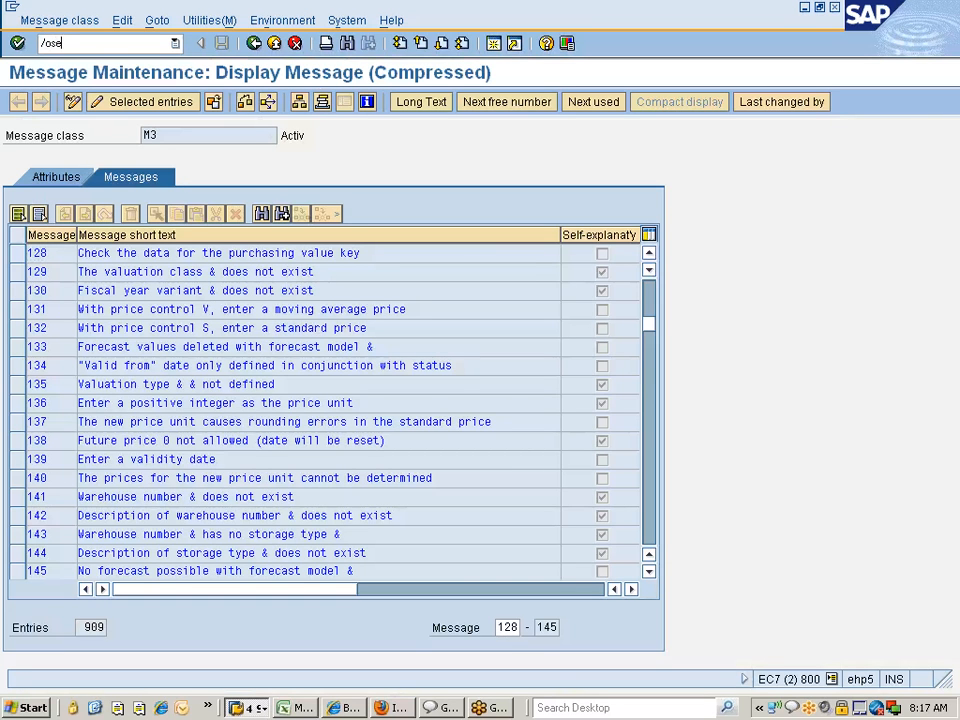
text(16)
key(Return)
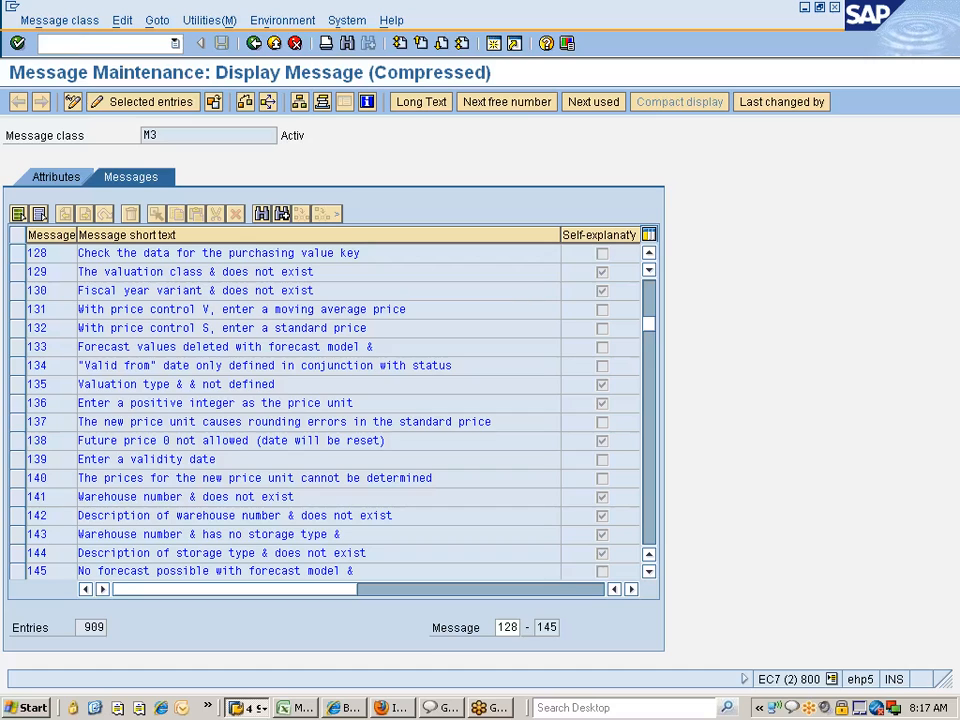
text(t100)
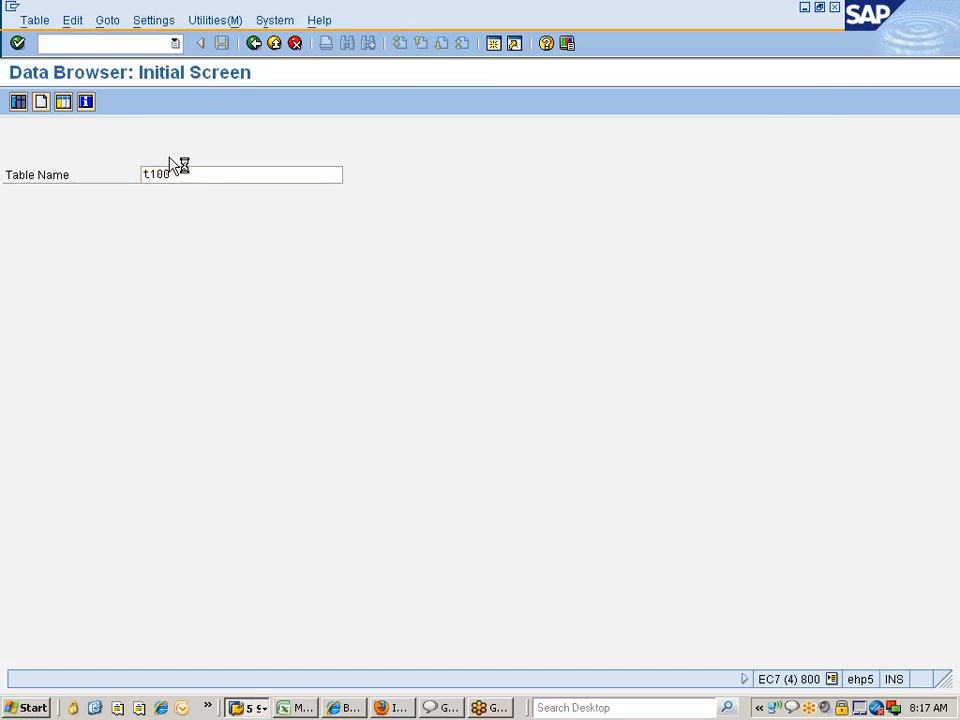
key(Return)
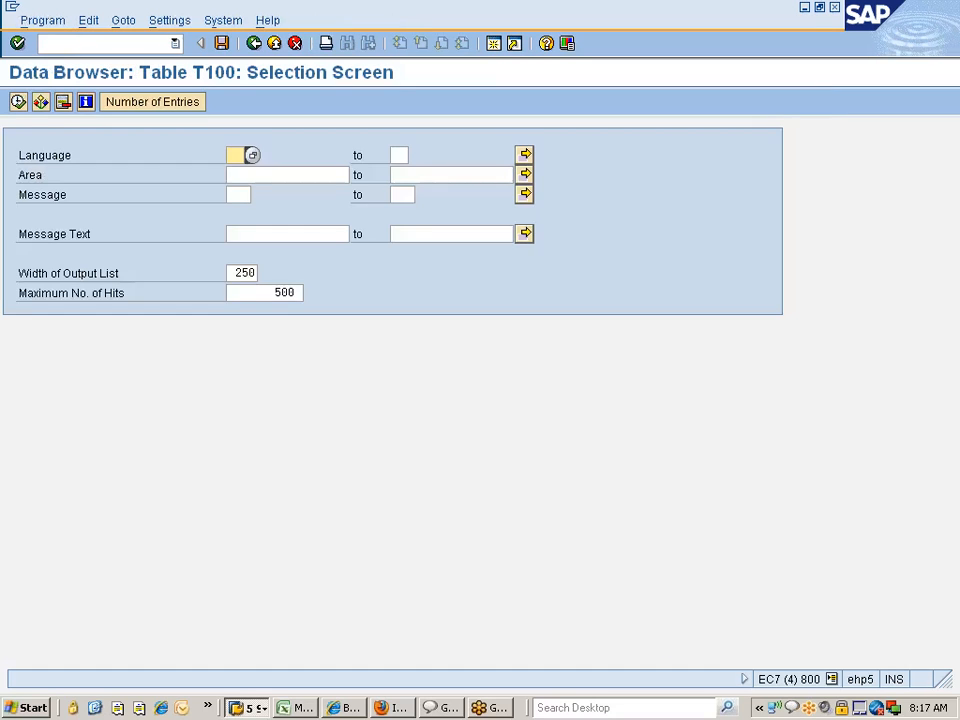
Count the T100 entries for language EN, and return to the selection screen.
text(en)
click(250, 175)
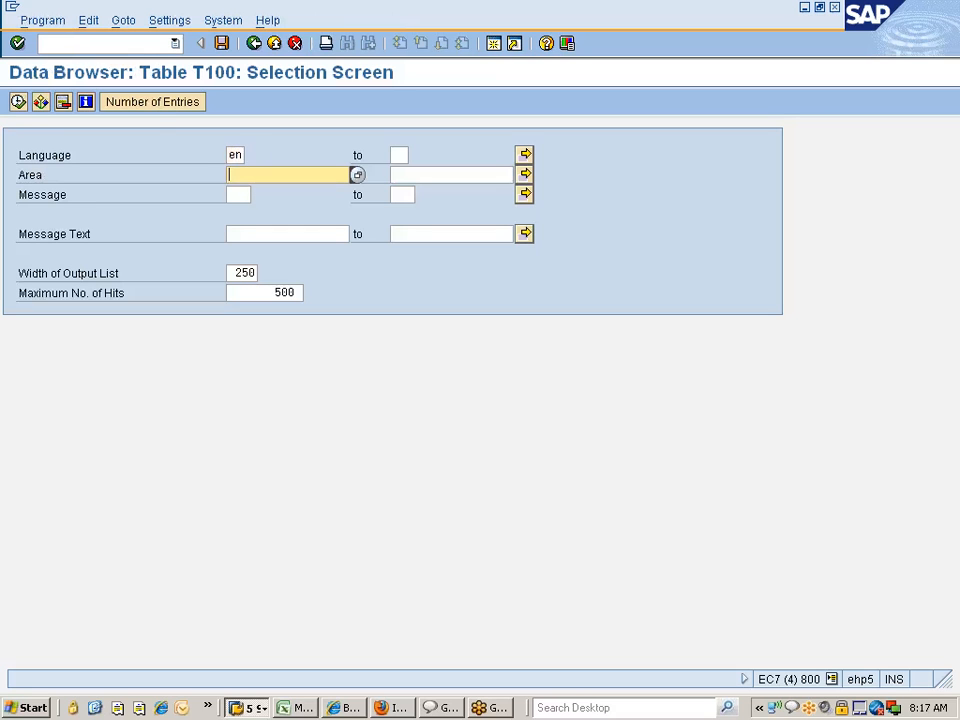
click(160, 103)
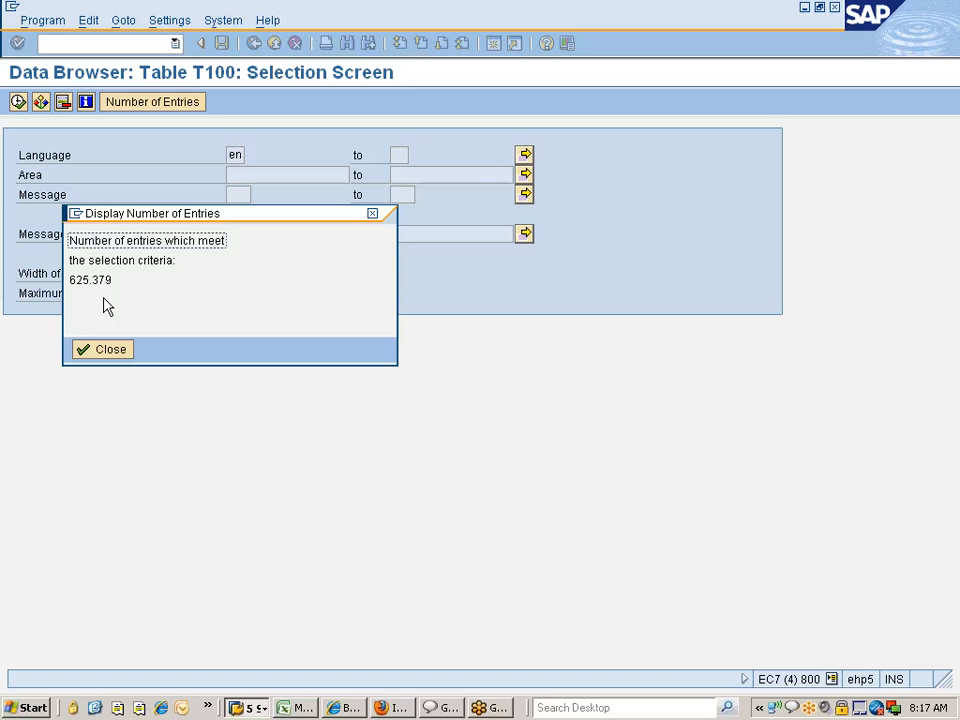
click(119, 353)
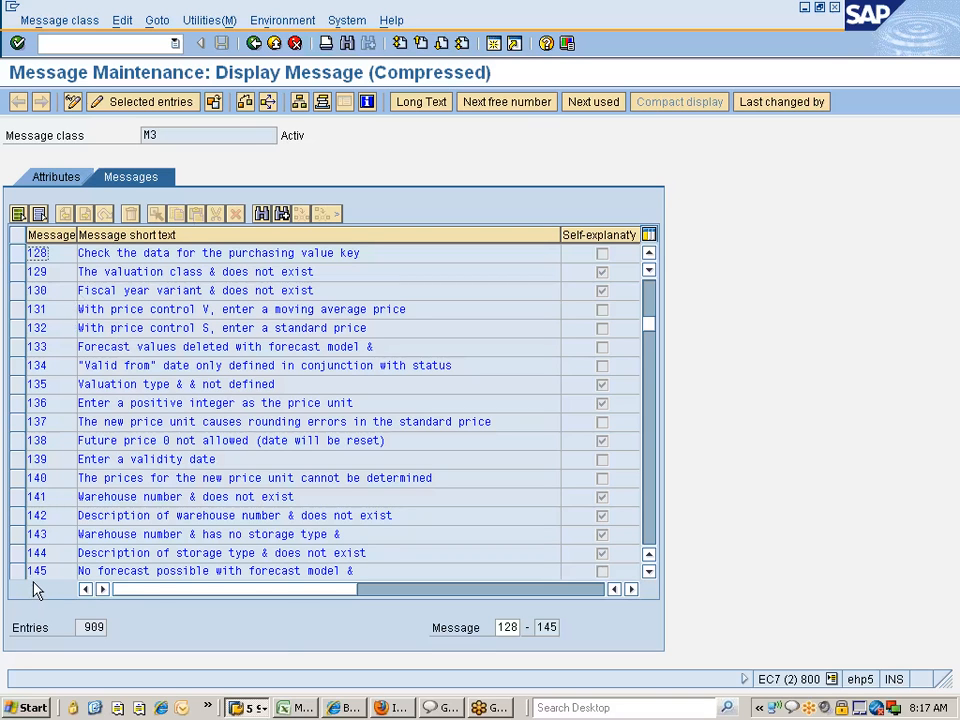
key(alt+Tab)
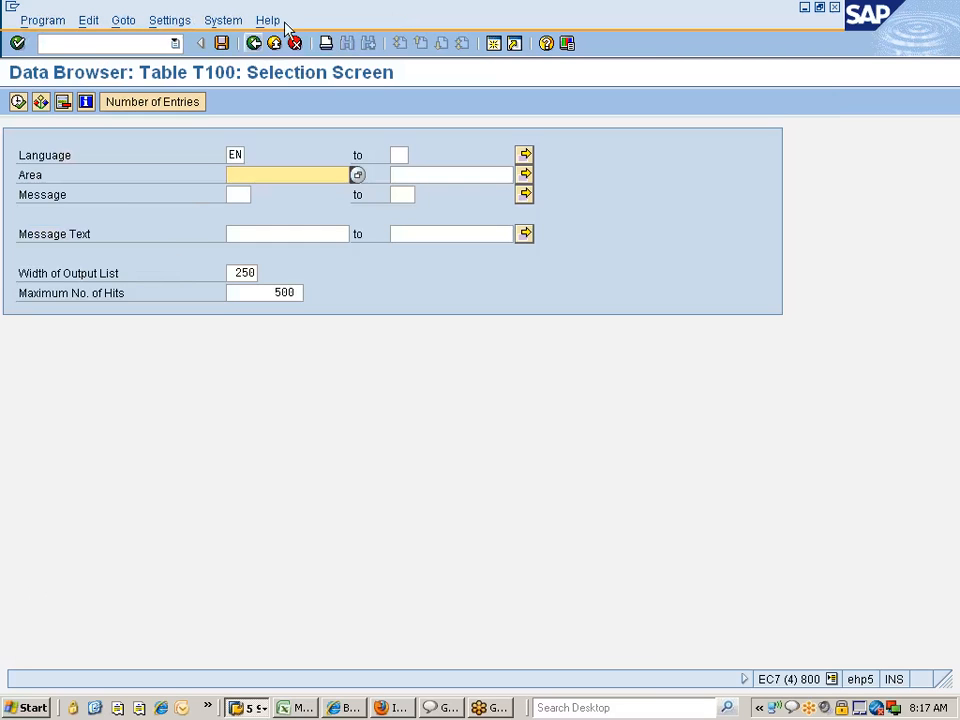
Switch to the Display IMG session and open Define Attributes of System Messages under the material master's Basic Settings.
click(250, 707)
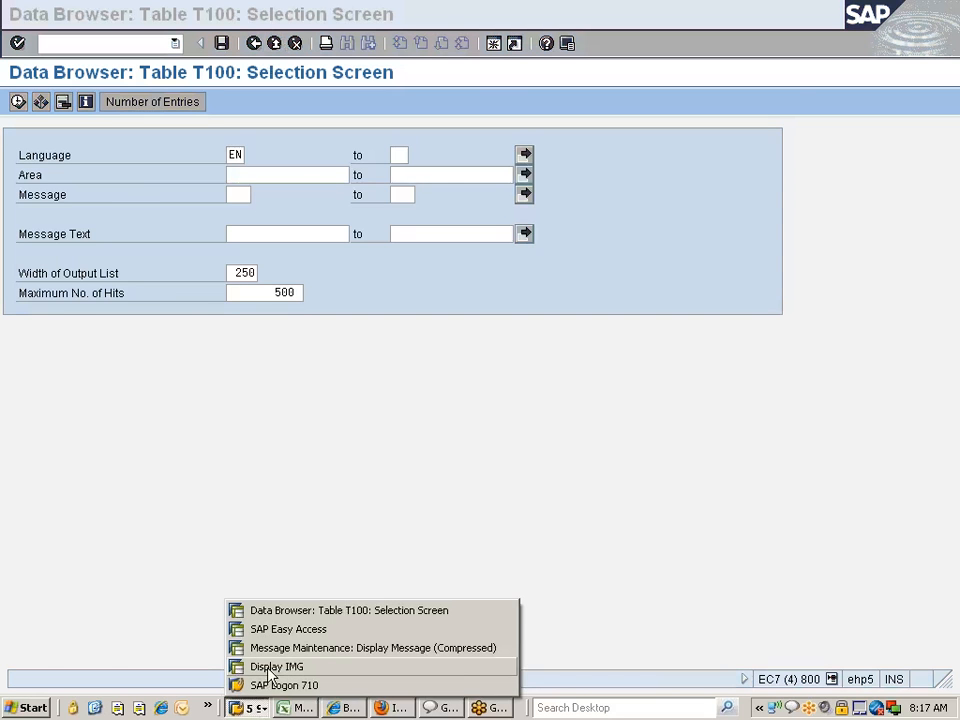
click(270, 667)
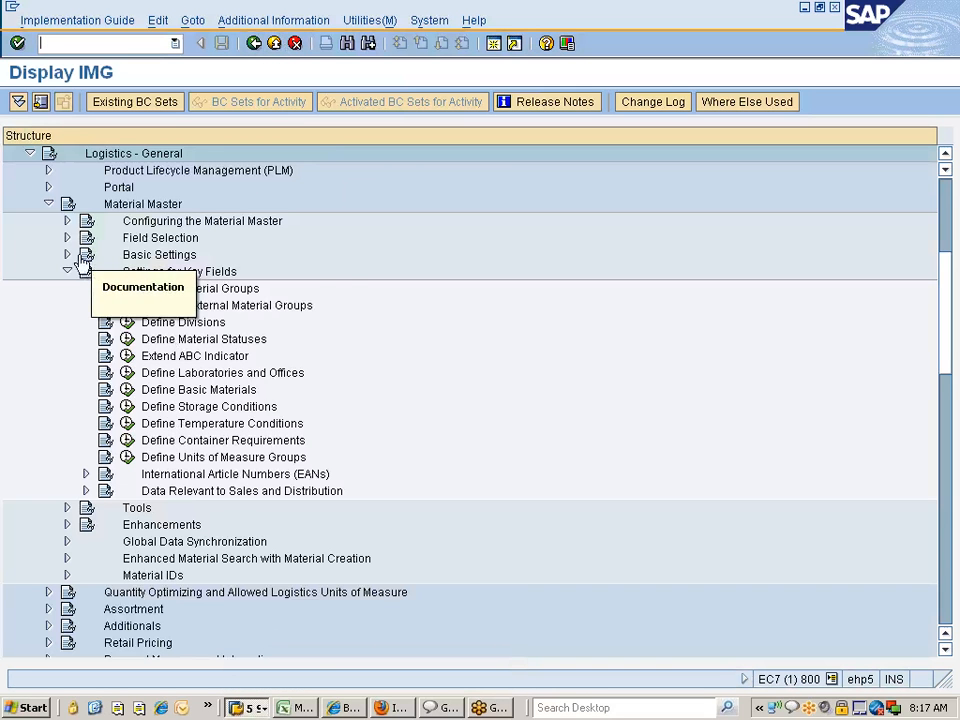
click(68, 255)
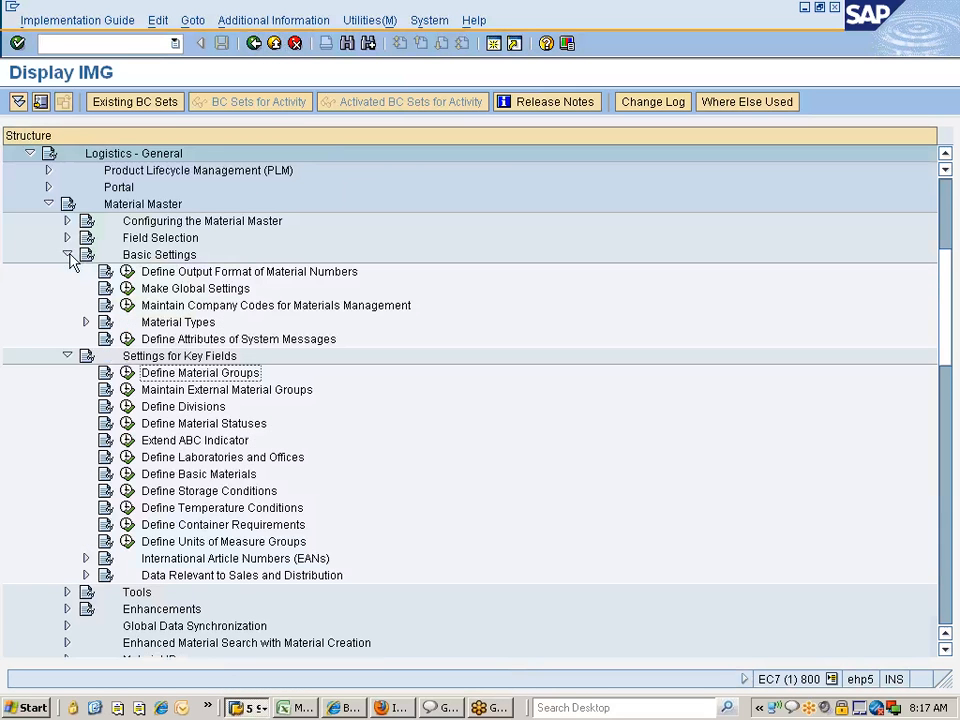
click(127, 339)
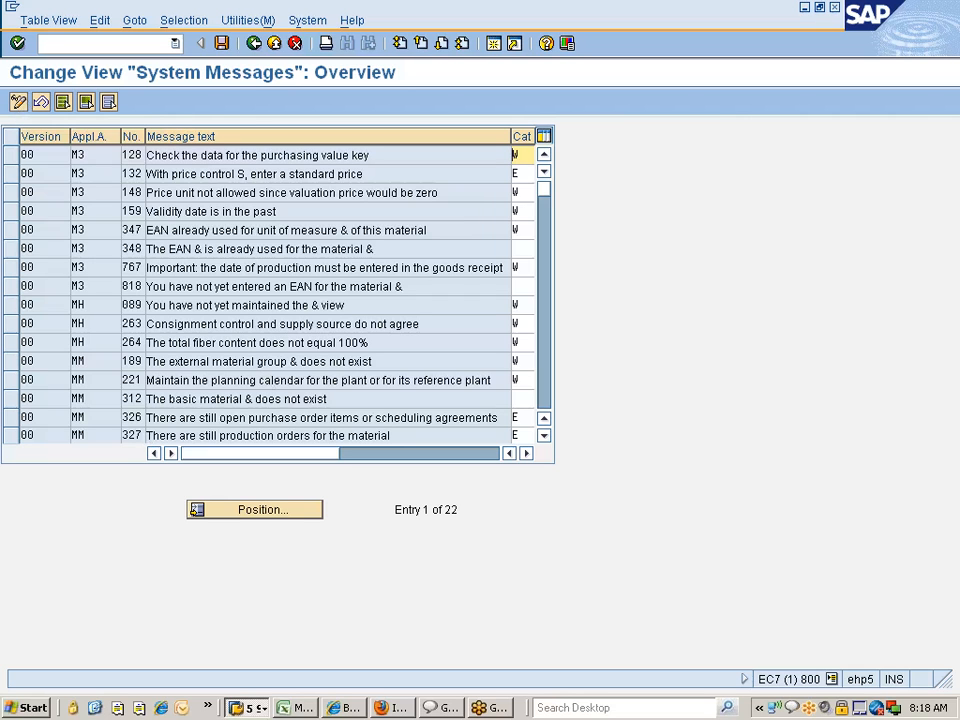
Check the technical information of the Version field for its underlying view, close the field help and return to the IMG.
click(28, 155)
key(F1)
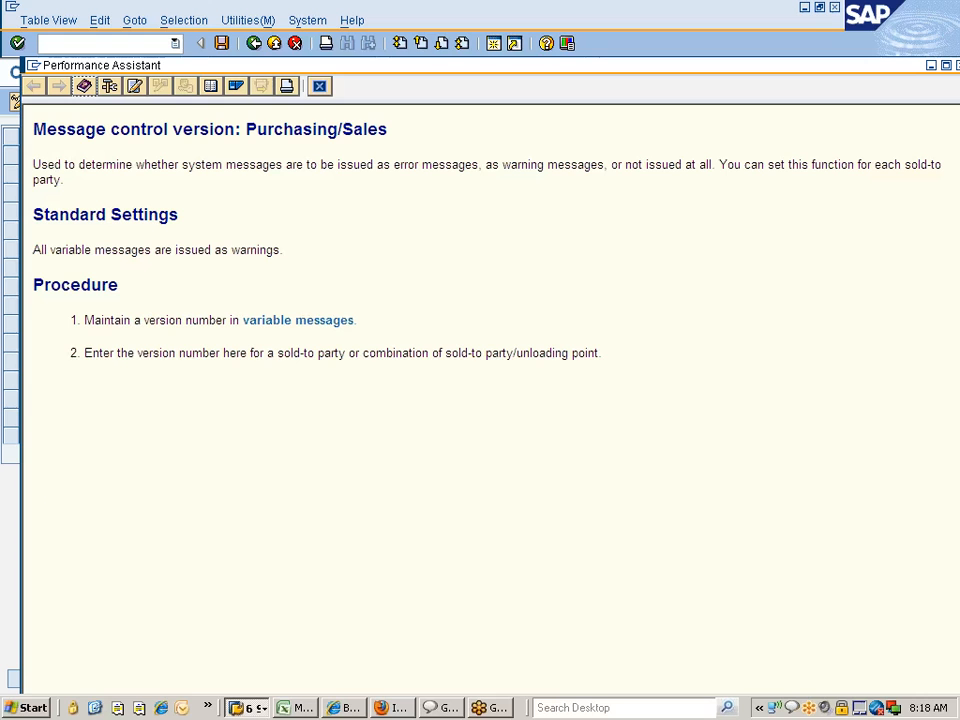
click(109, 86)
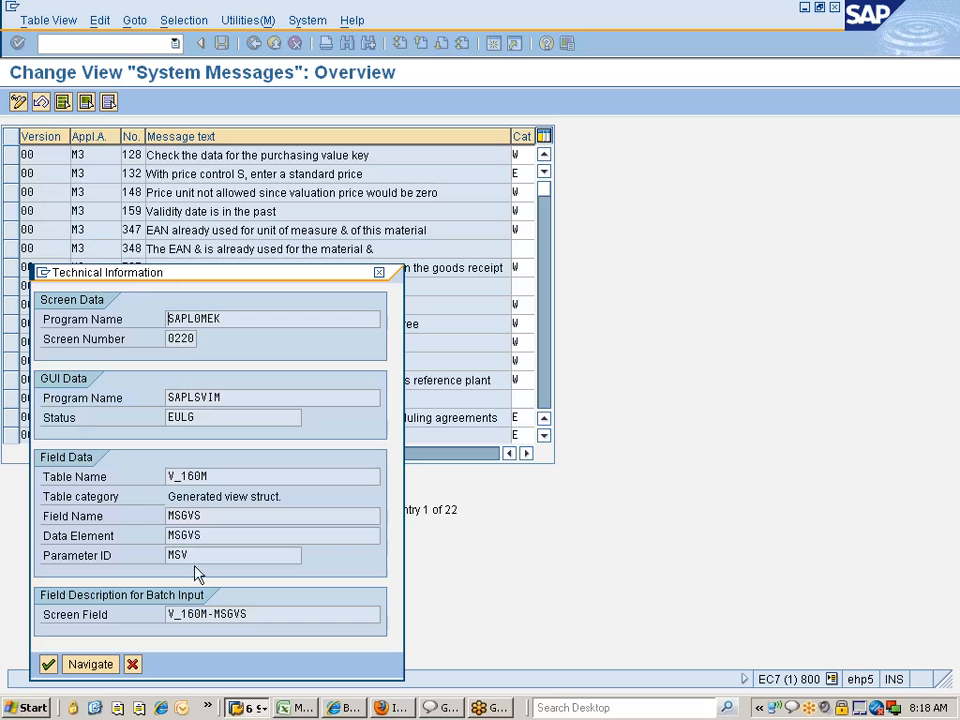
drag(167, 614, 207, 614)
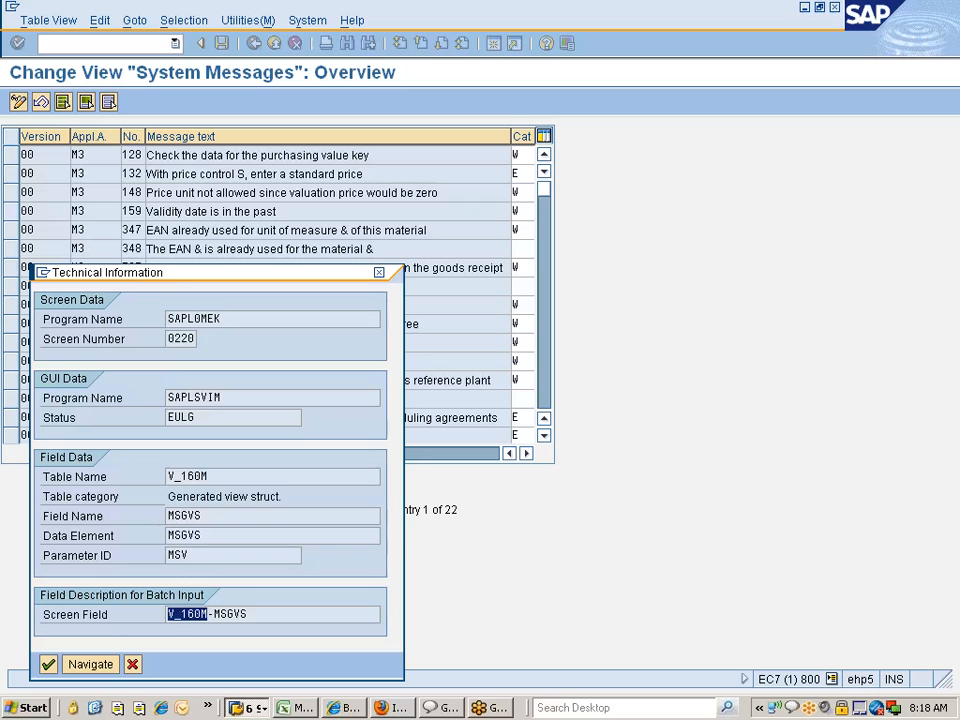
click(208, 614)
click(381, 274)
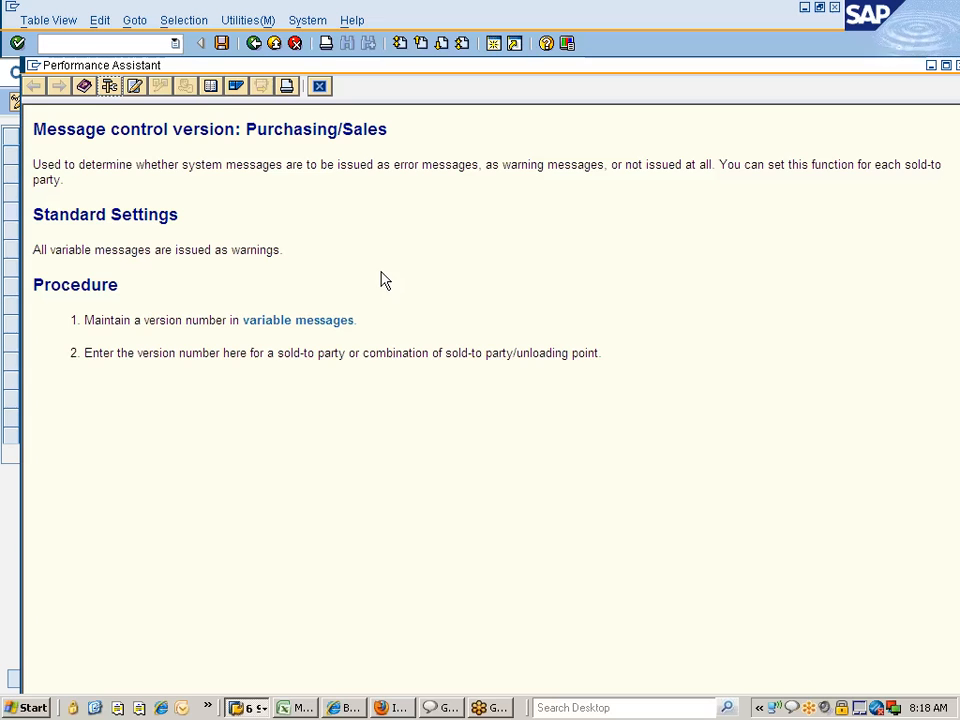
click(320, 87)
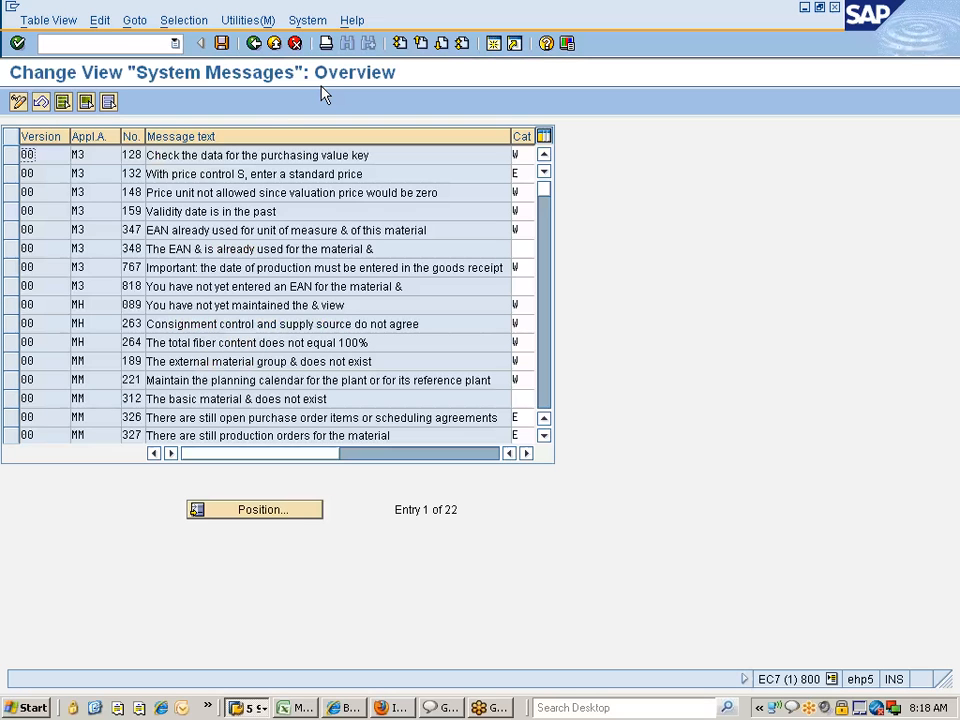
click(253, 45)
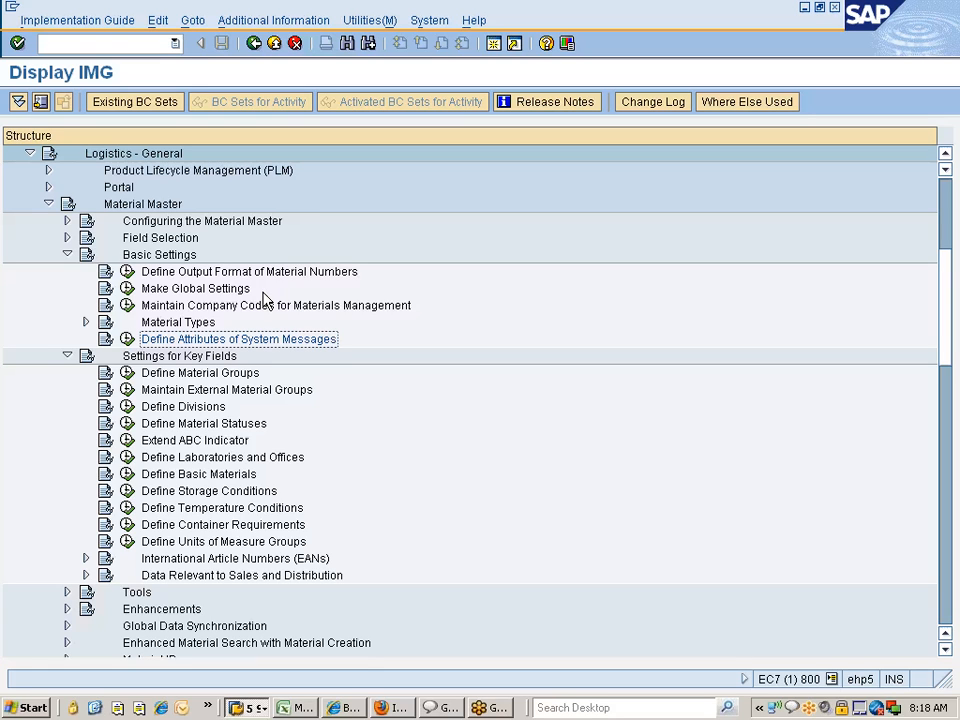
Look at the SE91 Messages entry in the SAP Easy Access session, and go back to the IMG.
click(249, 707)
click(290, 629)
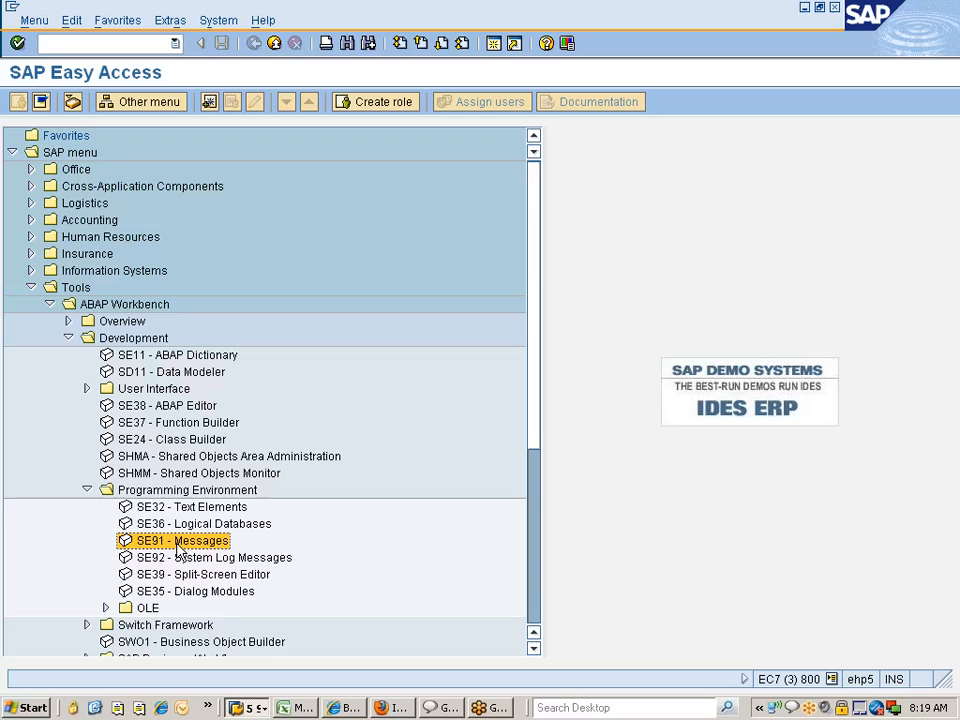
key(alt+Tab)
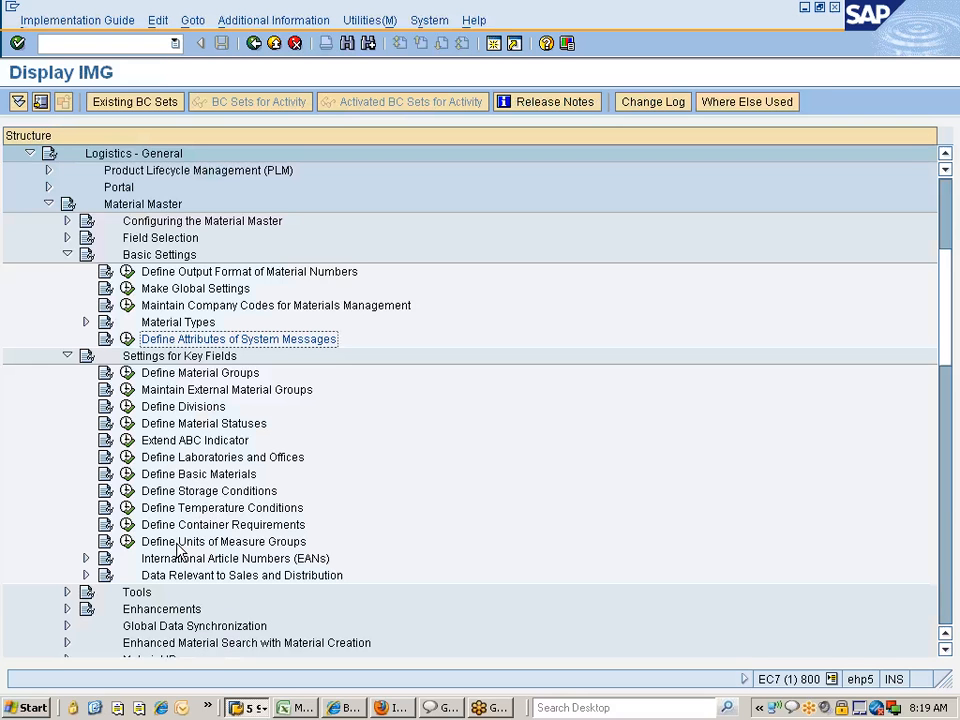
Collapse Basic Settings, open Define Material Groups under Settings for Key Fields, and show the transaction code in the status bar.
click(67, 255)
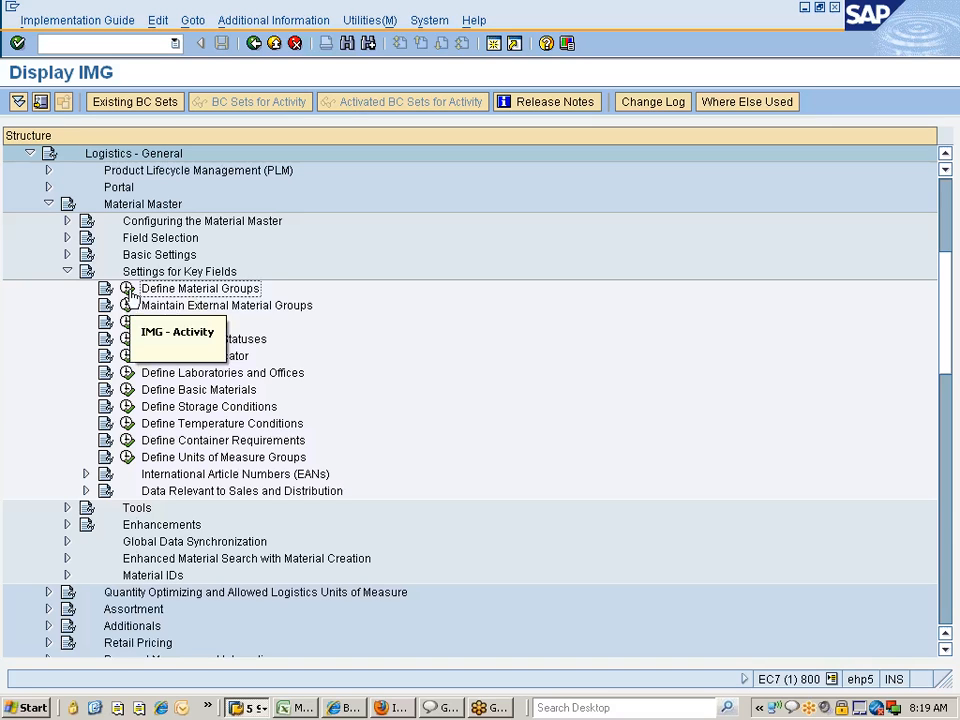
click(128, 290)
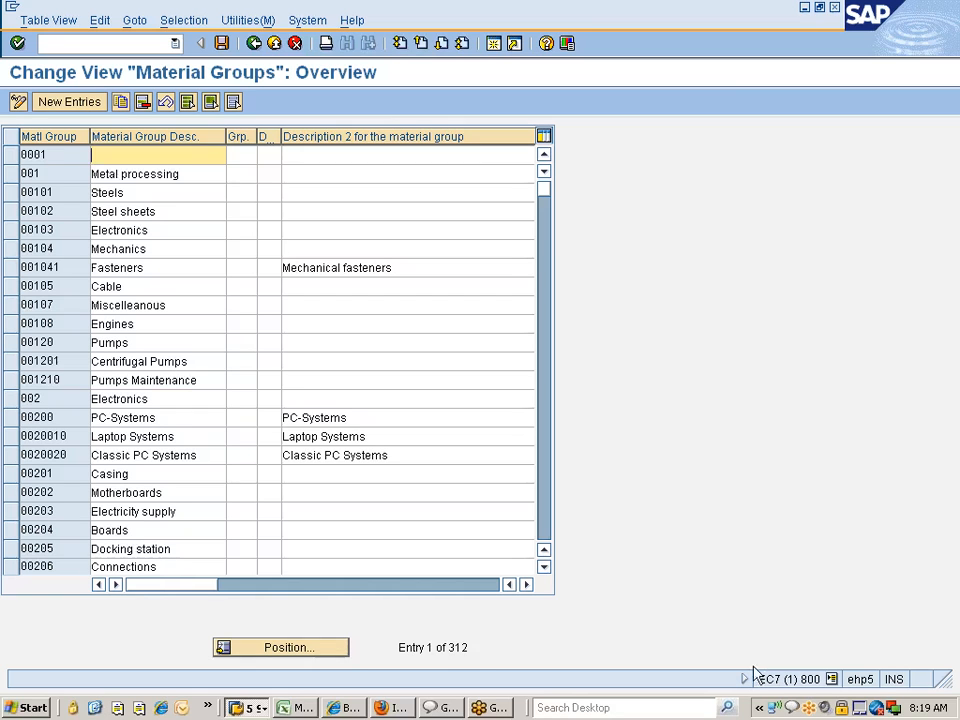
click(831, 679)
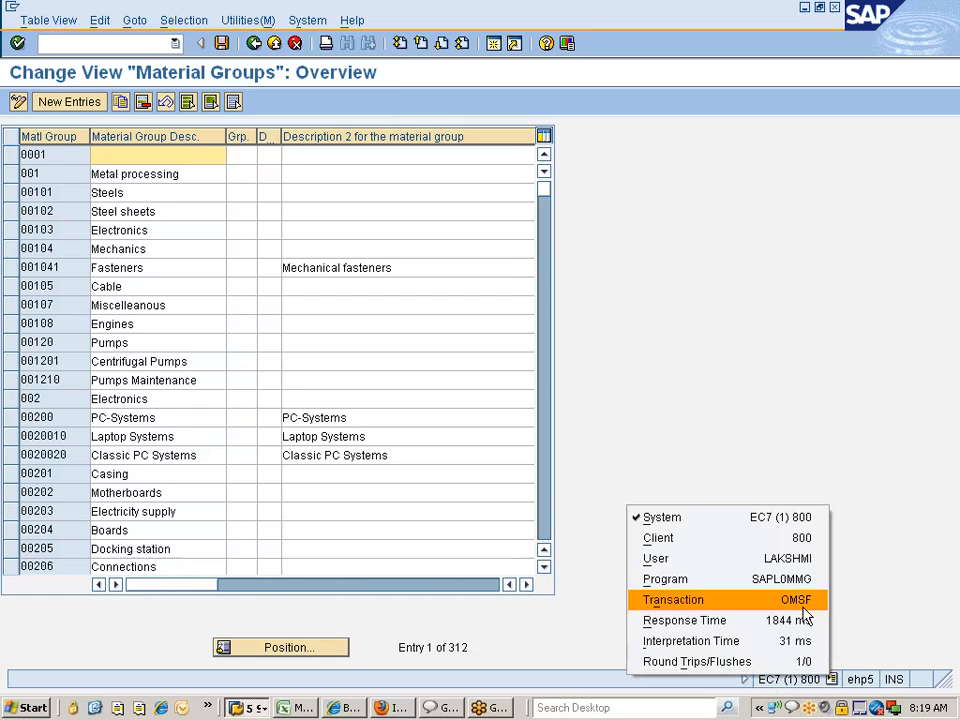
click(803, 612)
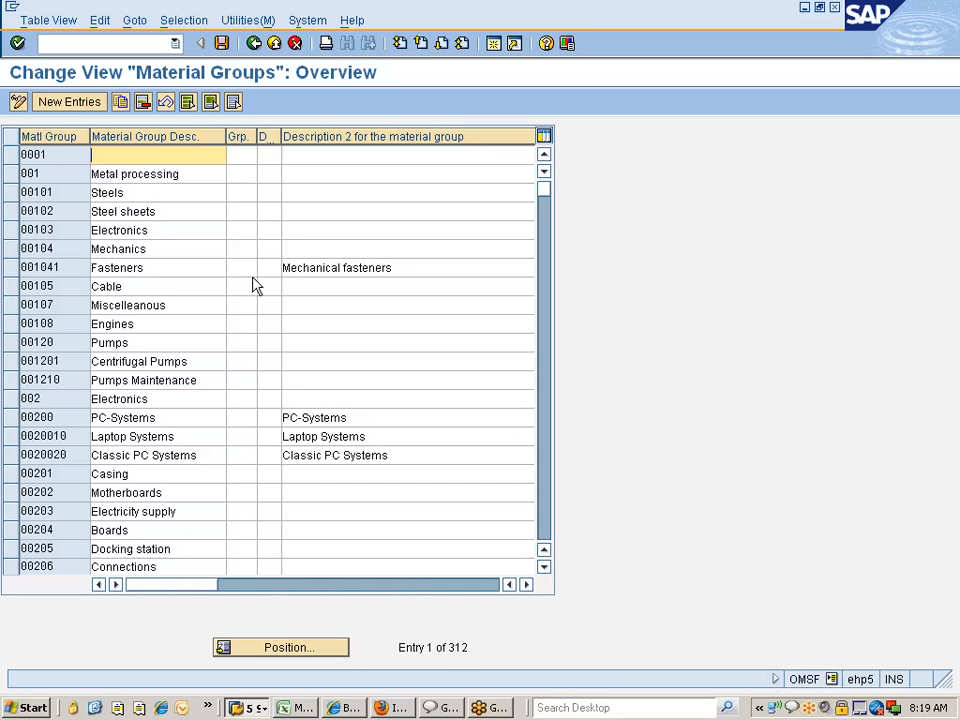
Add a new material group 100200 with the description "Weldong Supplies".
click(61, 104)
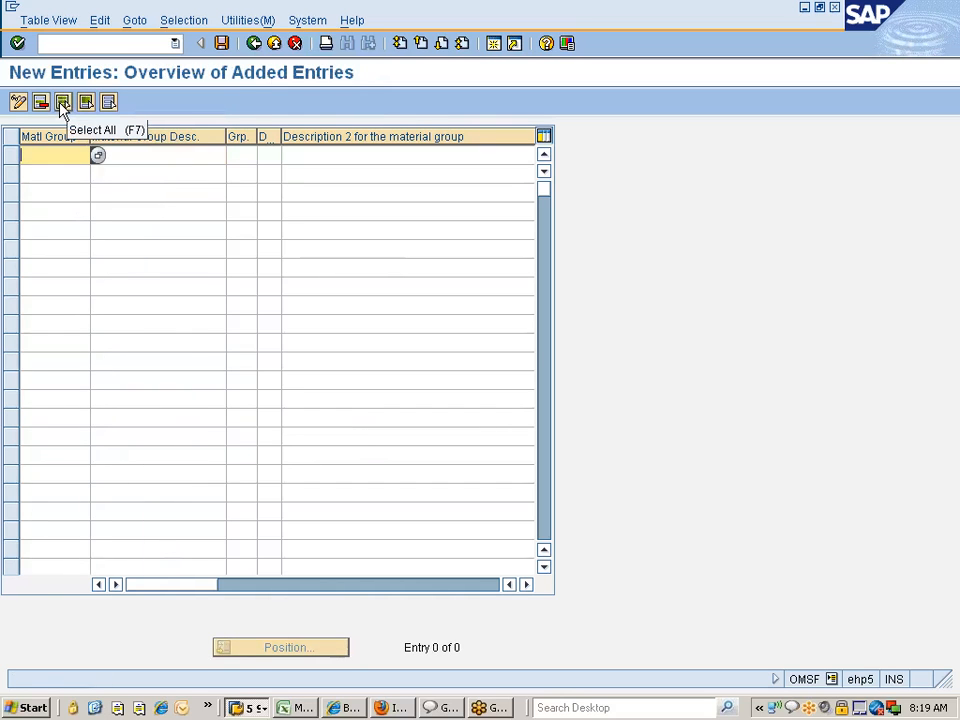
text(100200)
key(Tab)
text(Weldong)
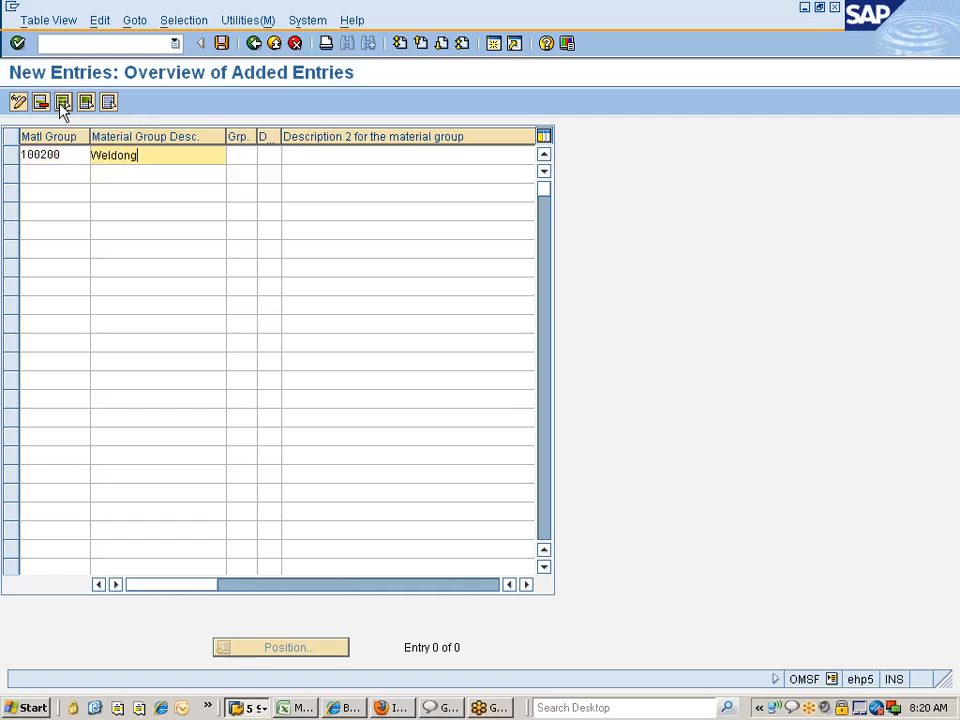
text( Supplies)
key(Tab)
key(Tab)
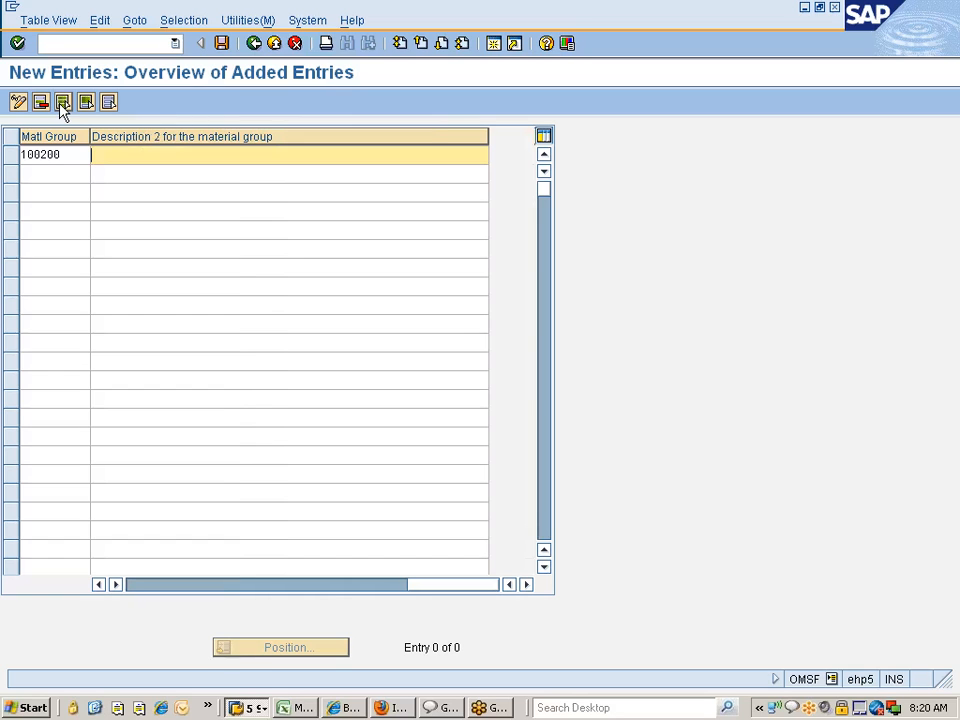
click(155, 590)
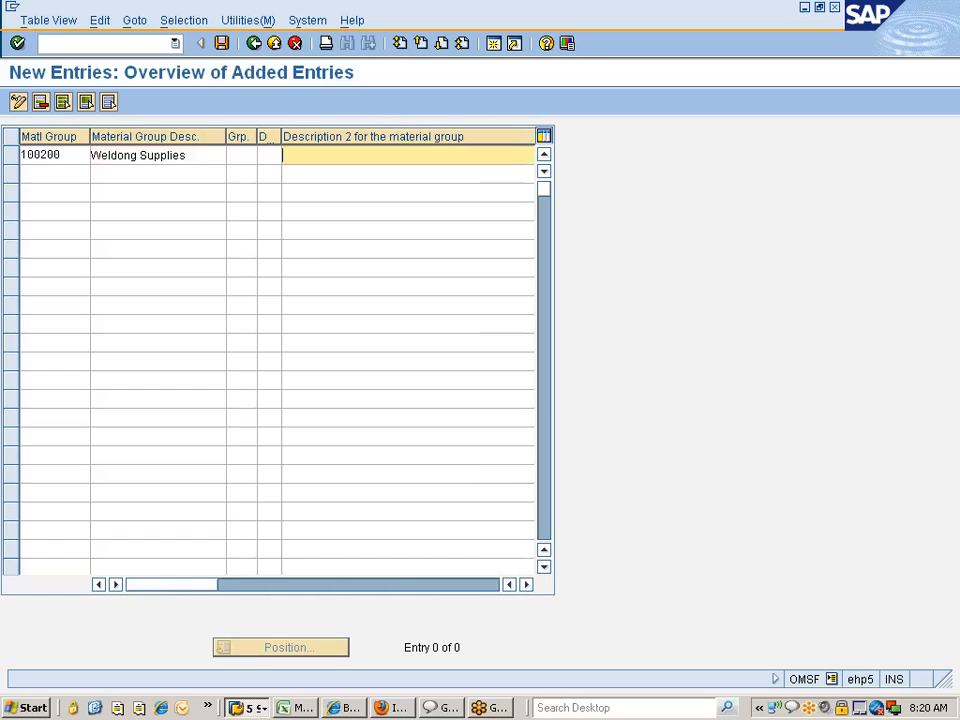
Copy the description "Weldong Supplies" into Description 2 of material group 100200 and validate the entry.
drag(189, 156, 92, 156)
click(92, 156)
key(Tab)
key(Tab)
key(Tab)
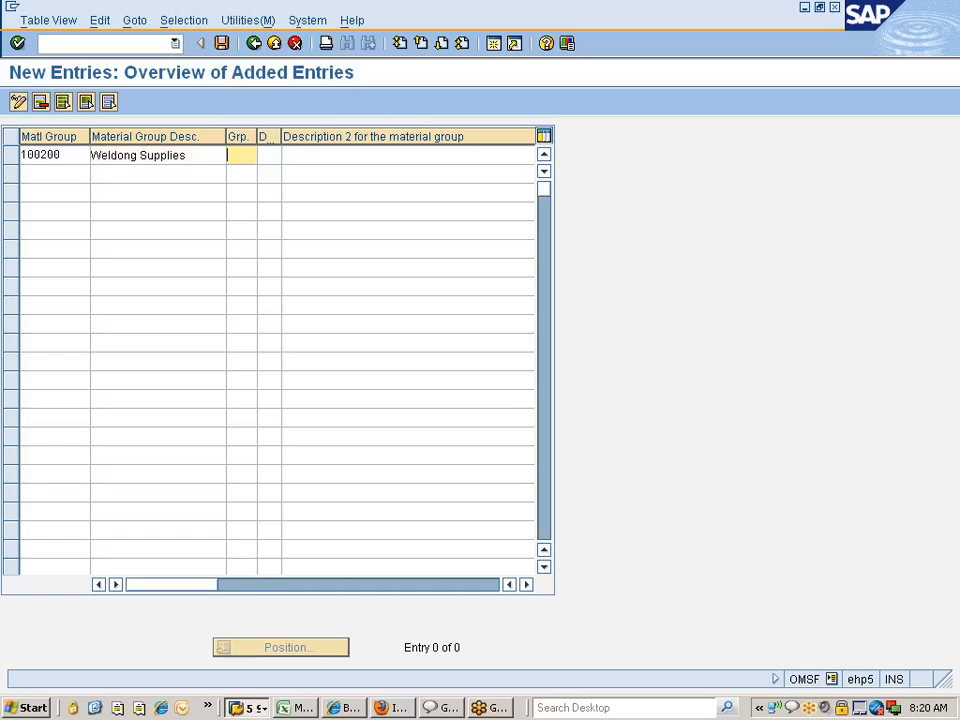
text(Weldong Supplies)
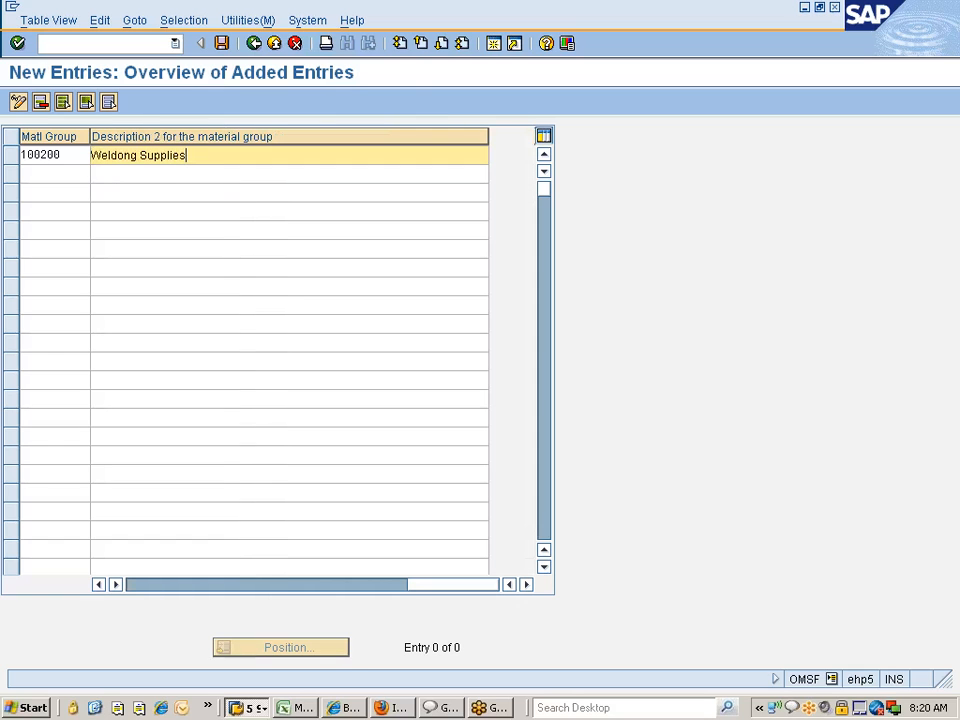
key(Return)
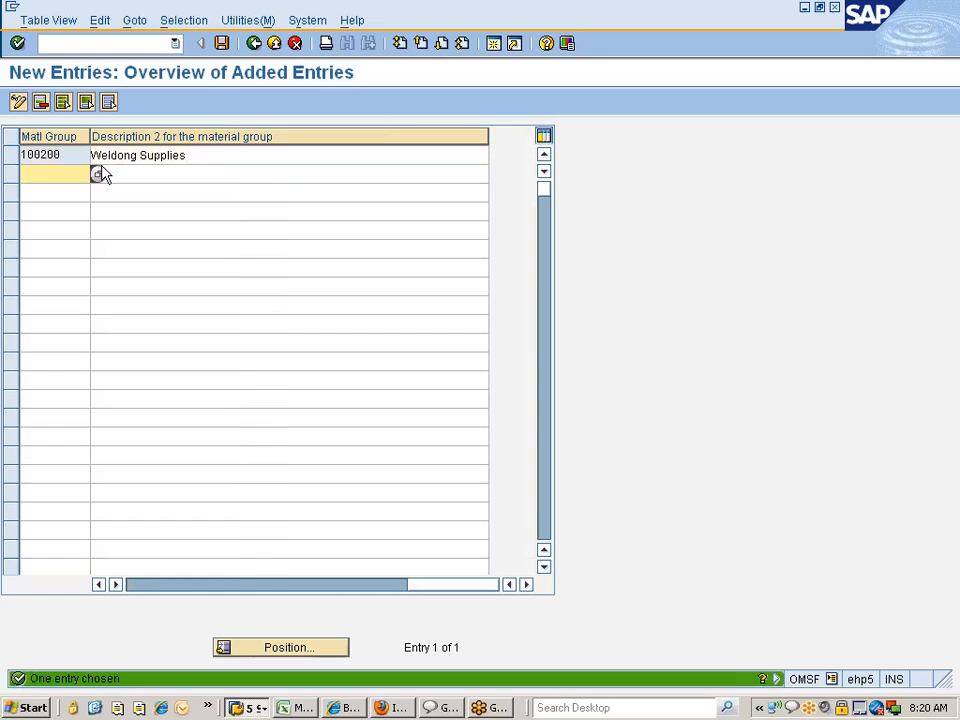
Widen the Grp. and DUW columns, and read the field help for Grp.
drag(272, 588, 183, 590)
drag(281, 138, 379, 138)
drag(257, 138, 337, 139)
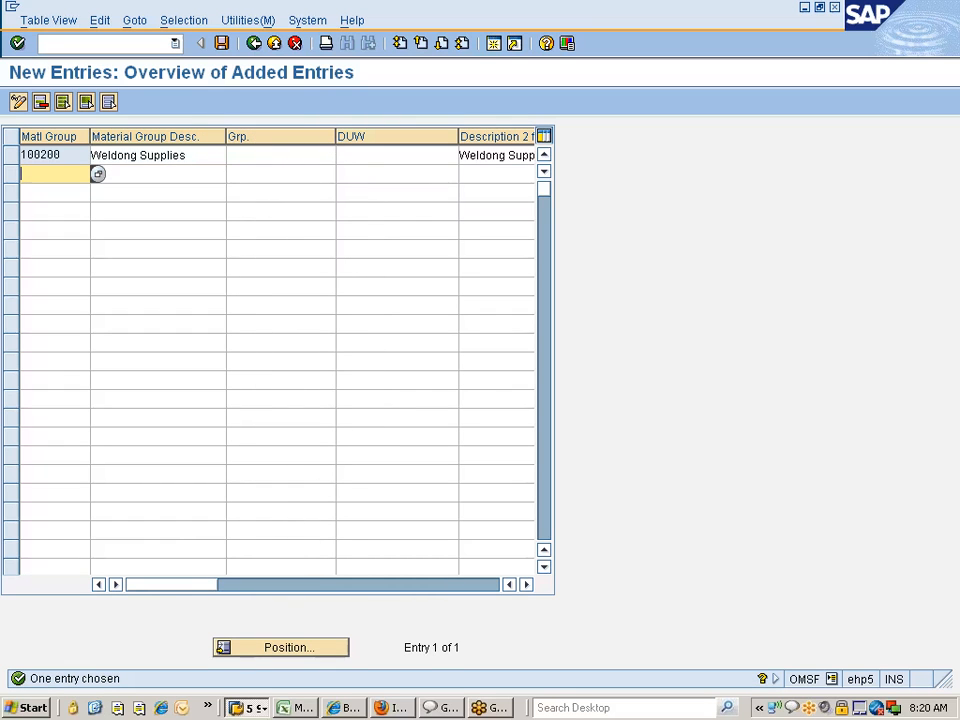
click(240, 152)
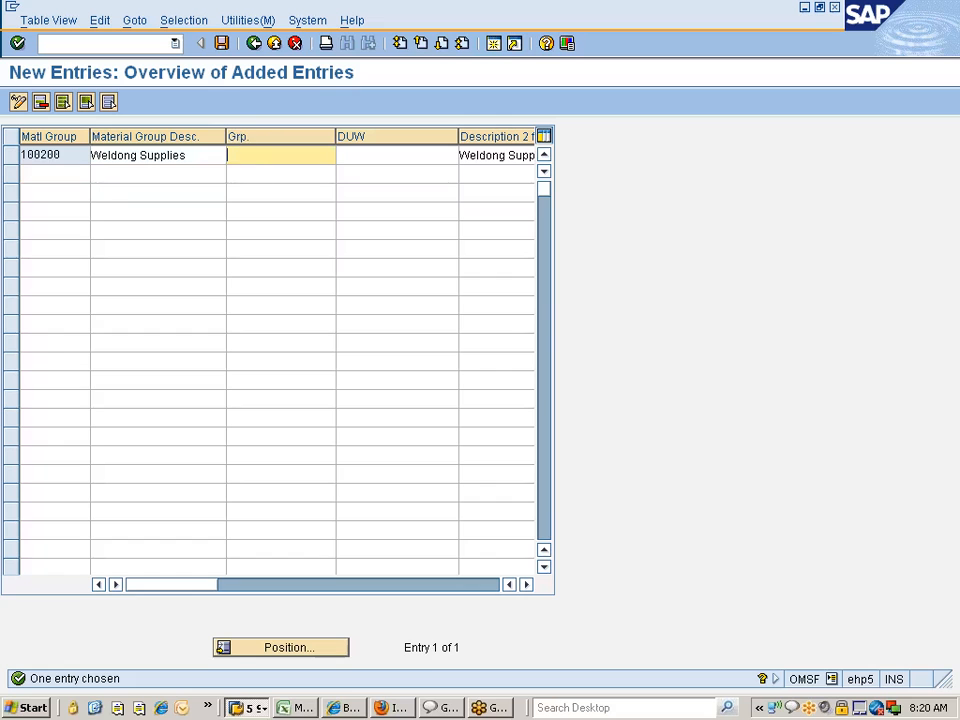
key(F1)
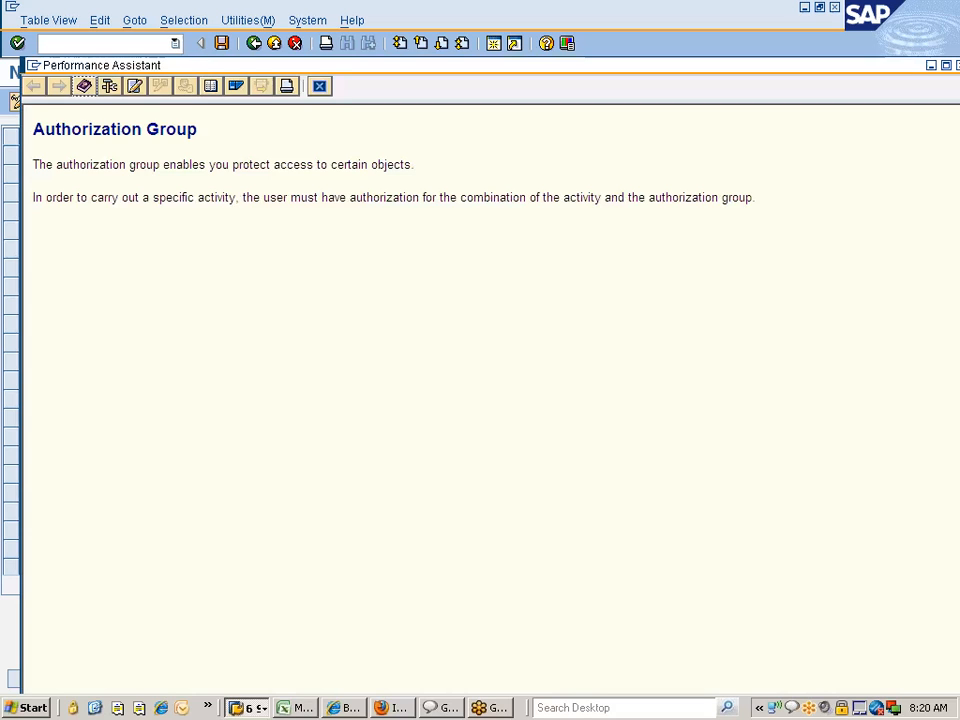
click(318, 86)
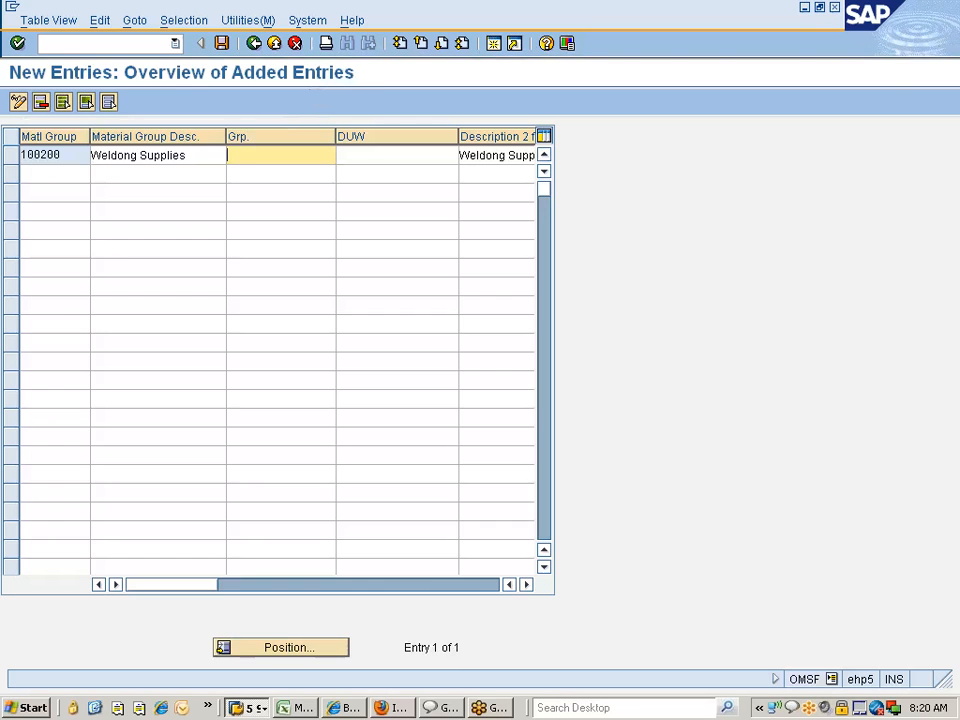
Copy the first material group number into the second row and change it to 100201.
drag(68, 156, 3, 154)
key(ctrl+c)
click(50, 174)
key(ctrl+v)
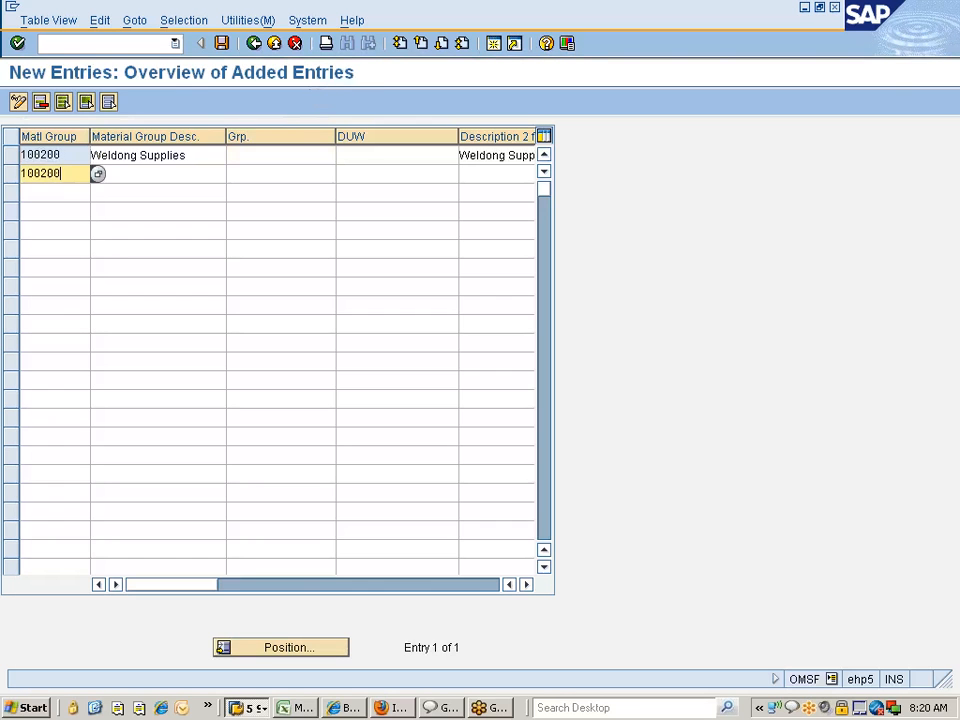
key(BackSpace)
text(1)
key(Tab)
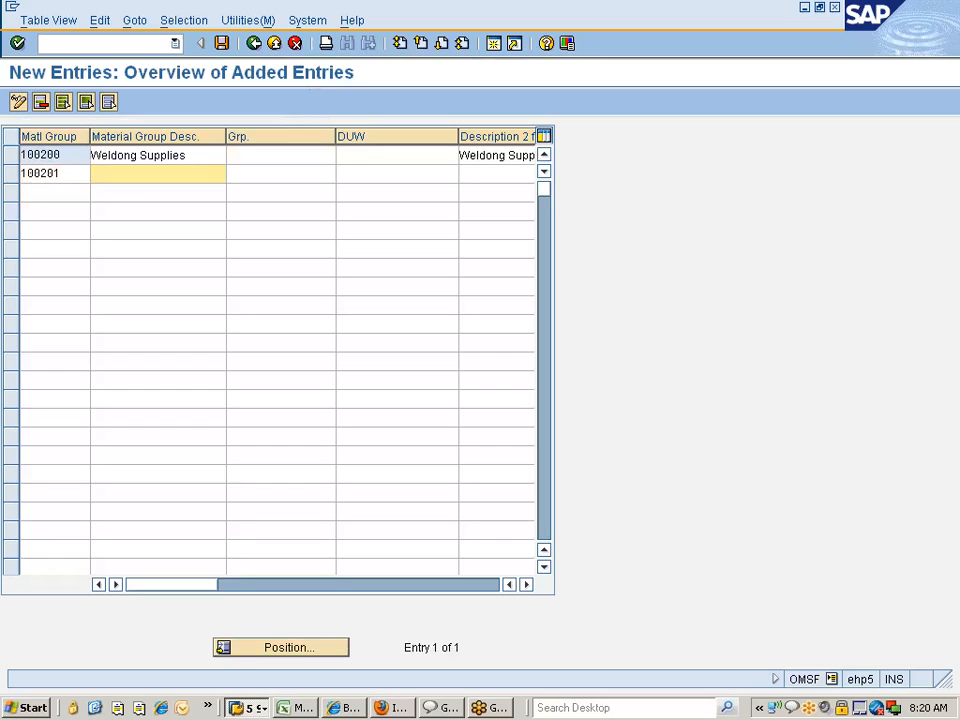
Correct both descriptions of material group 100200 to "Welding Supplies".
click(118, 156)
key(BackSpace)
text(i)
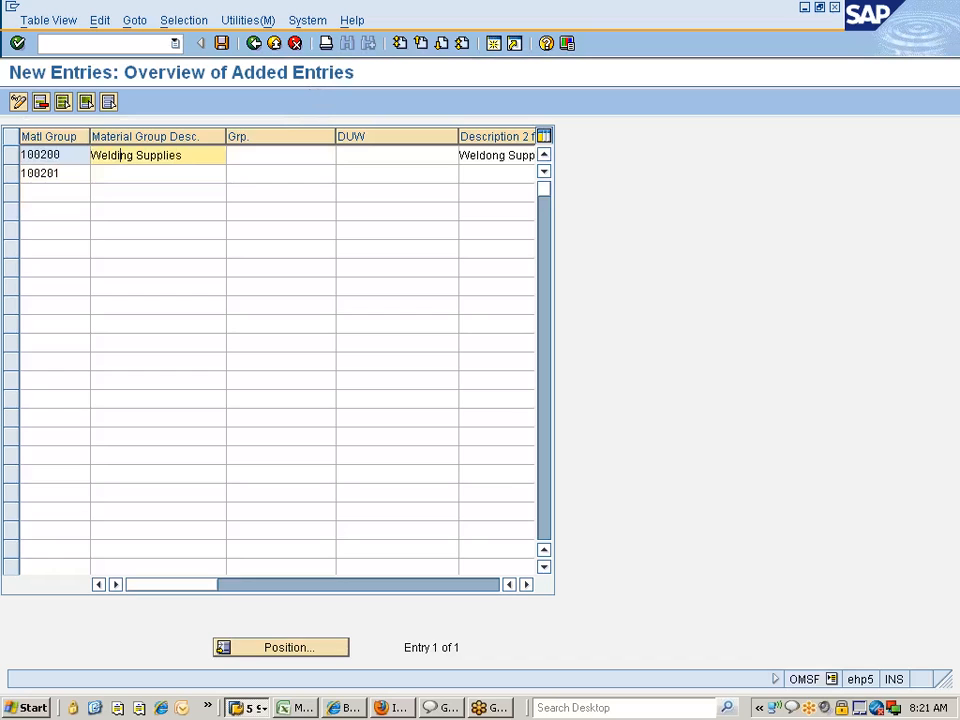
click(486, 155)
key(Delete)
text(i)
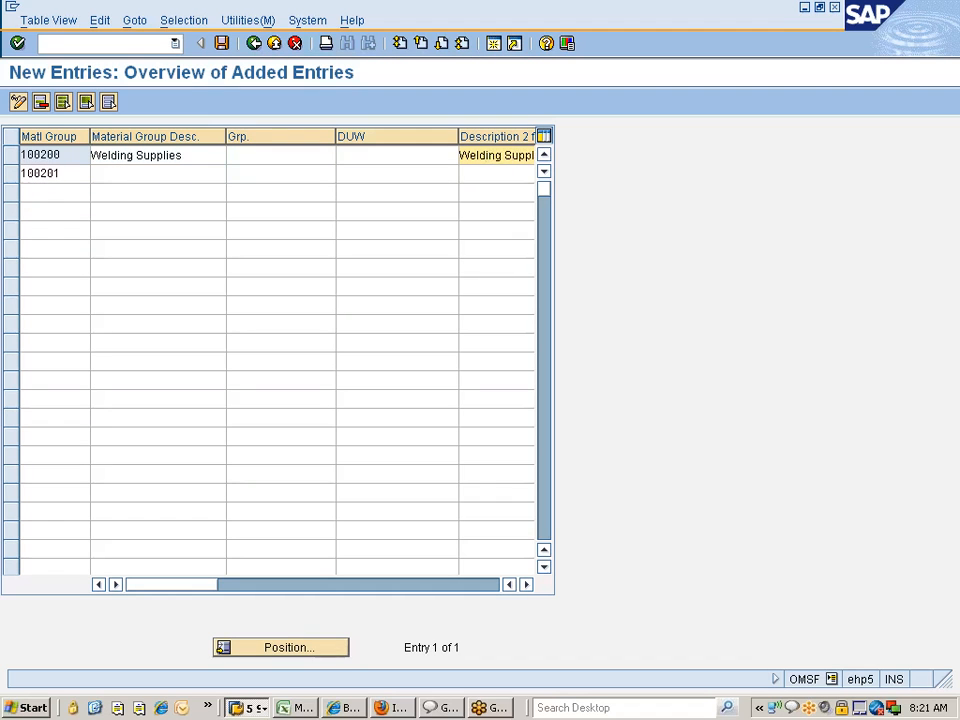
Reuse the word "Welding" from the first description and enter "Welding Eqquipment A" as the description of material group 100201.
drag(136, 156, 91, 158)
key(ctrl+c)
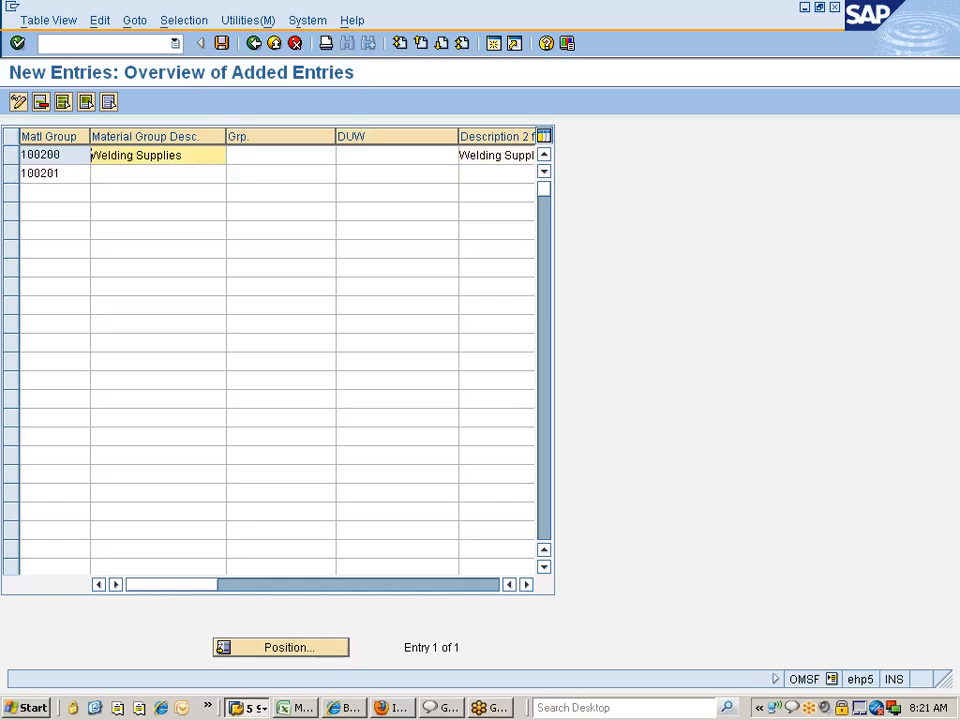
click(97, 173)
key(ctrl+v)
text(Eqquipment A)
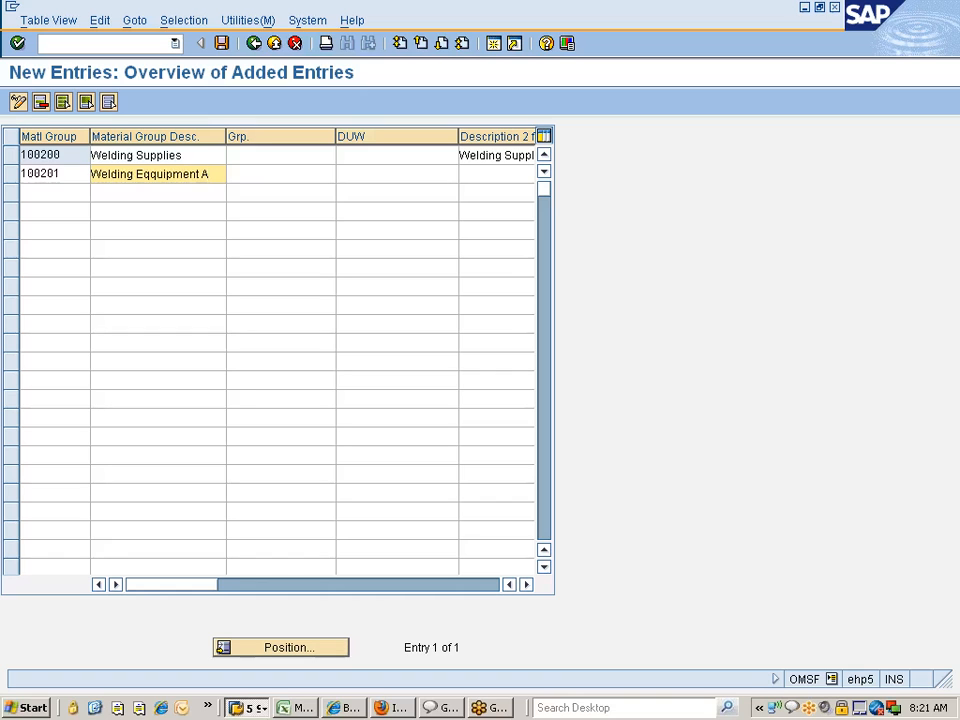
Abbreviate "Welding" to "Weld." in the description of material group 100201.
drag(117, 174, 136, 174)
key(BackSpace)
text(.)
key(ctrl+Right)
key(ctrl+Right)
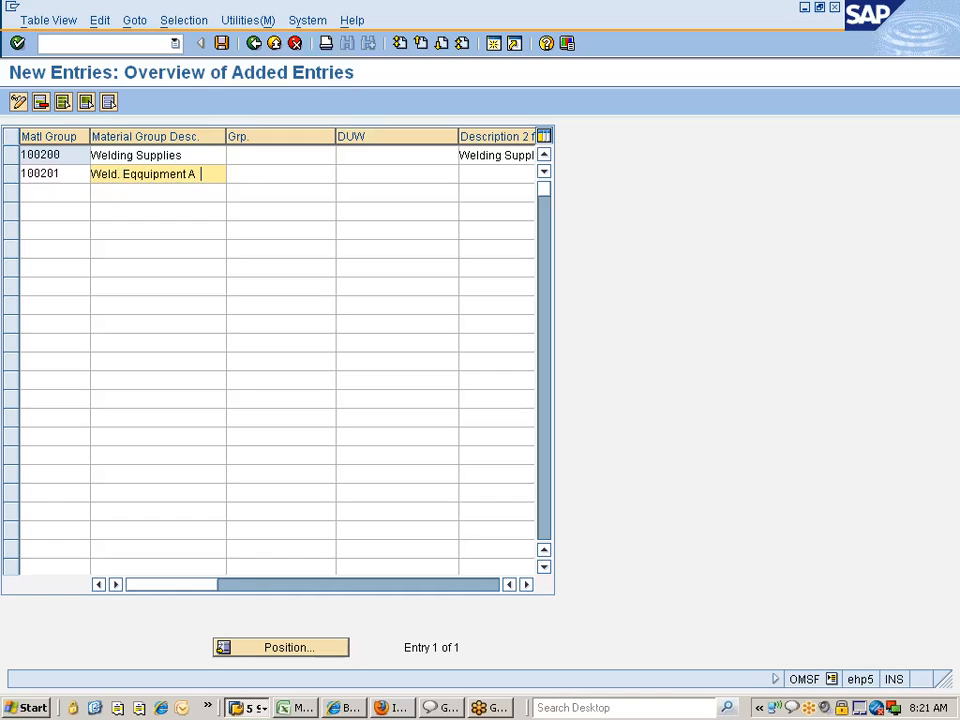
Abbreviate the equipment word to "Equip." and complete the description of material group 100201 as "Weld. Equip. Acessor".
key(ctrl+Left)
key(ctrl+shift+Left)
key(shift+Right)
key(shift+Right)
key(shift+Right)
key(BackSpace)
key(BackSpace)
text(uip.)
key(BackSpace)
key(Right)
text(cessor)
Copy the description "Weld. Equip. Acessor" into Description 2 of material group 100201.
drag(202, 174, 91, 174)
key(ctrl+c)
key(Tab)
key(Tab)
key(Tab)
key(ctrl+v)
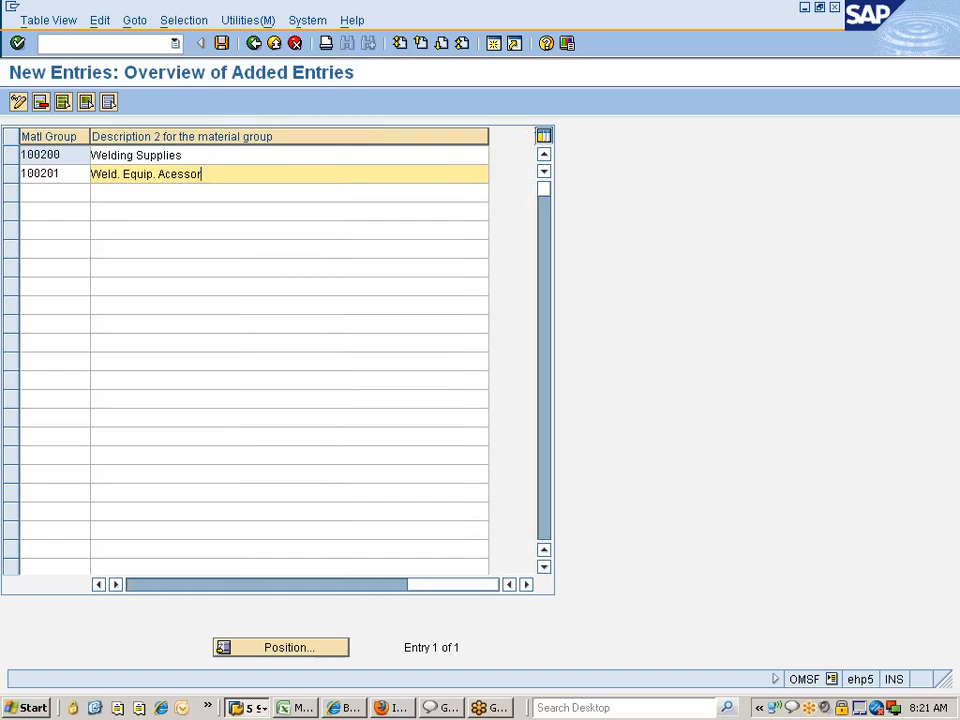
Confirm the entry for material group 100201 and read the field help for its default unit of weight (DUW).
key(Return)
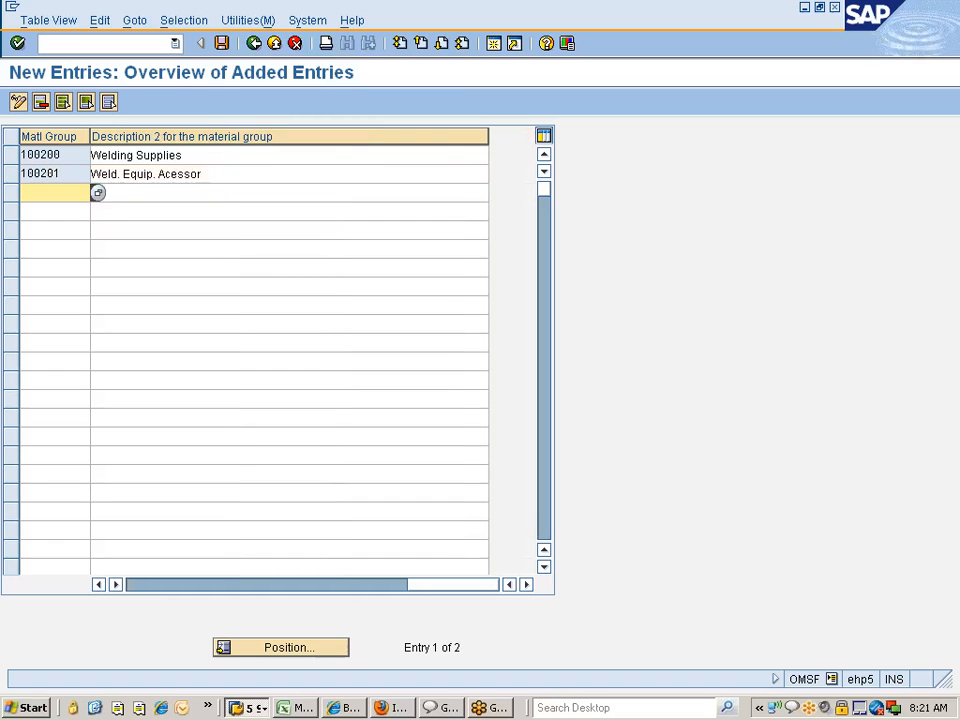
click(207, 585)
click(189, 584)
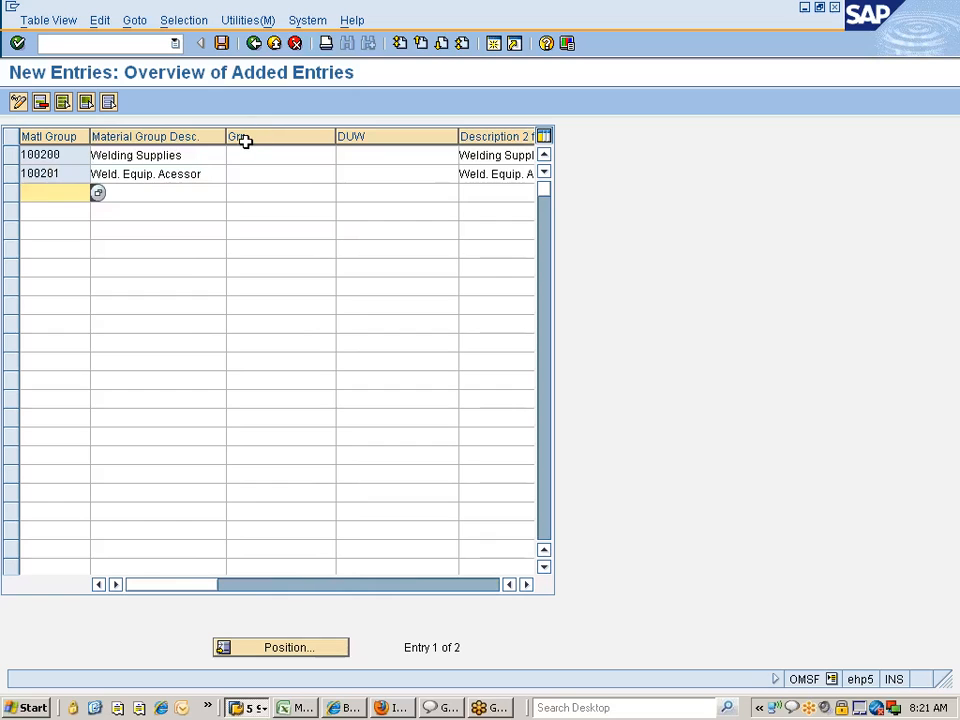
click(252, 174)
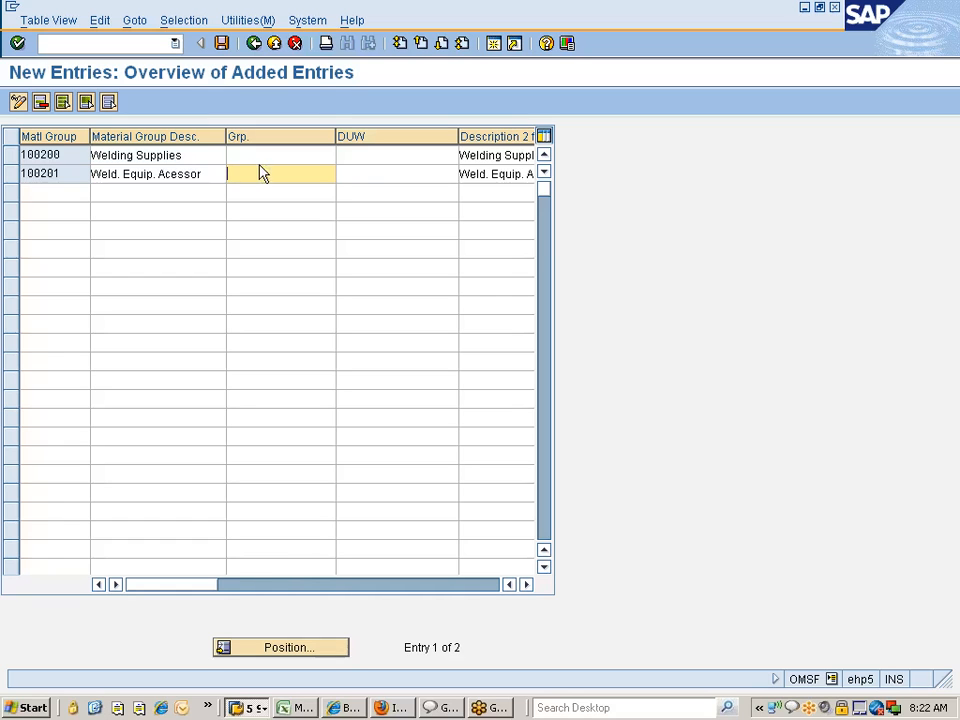
key(Tab)
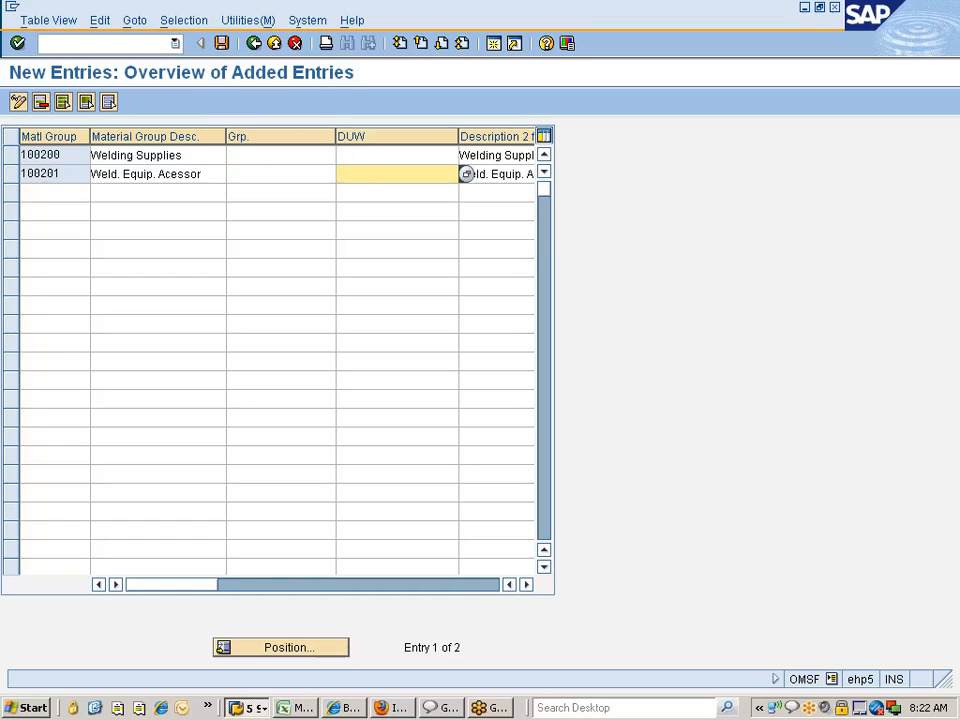
key(F1)
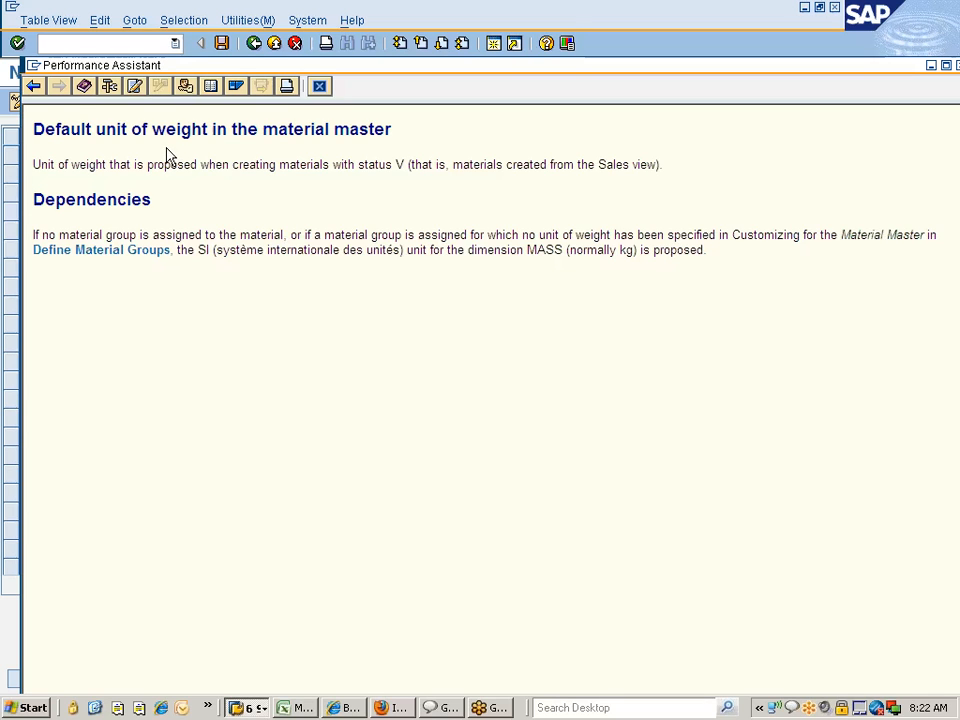
click(319, 86)
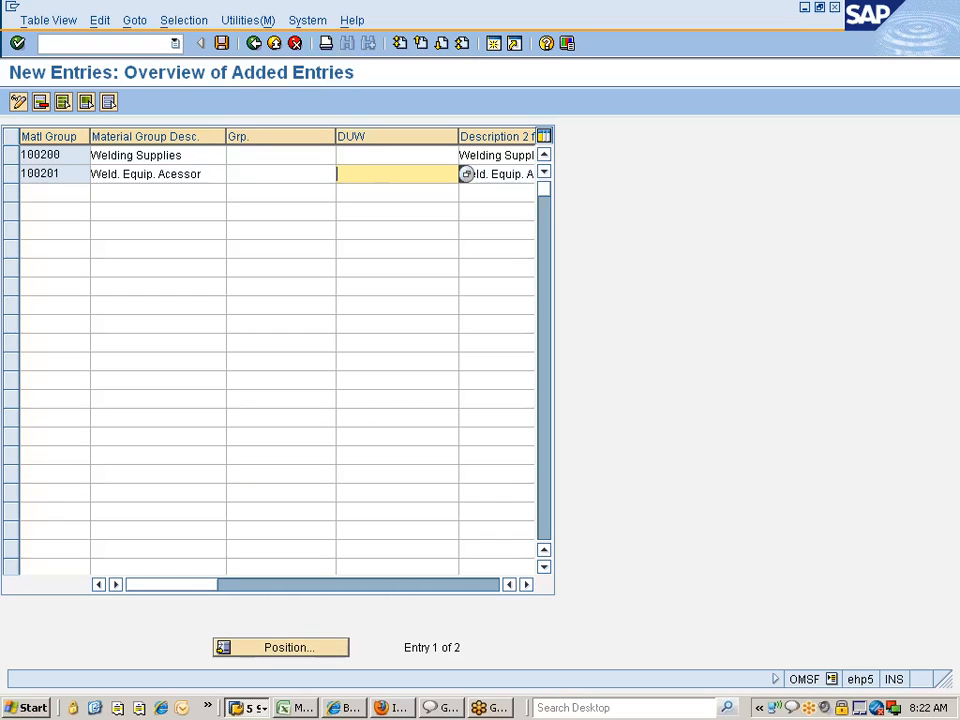
Save the new material groups 100200 and 100201 in the proposed "Nissan changes" customizing request.
key(Return)
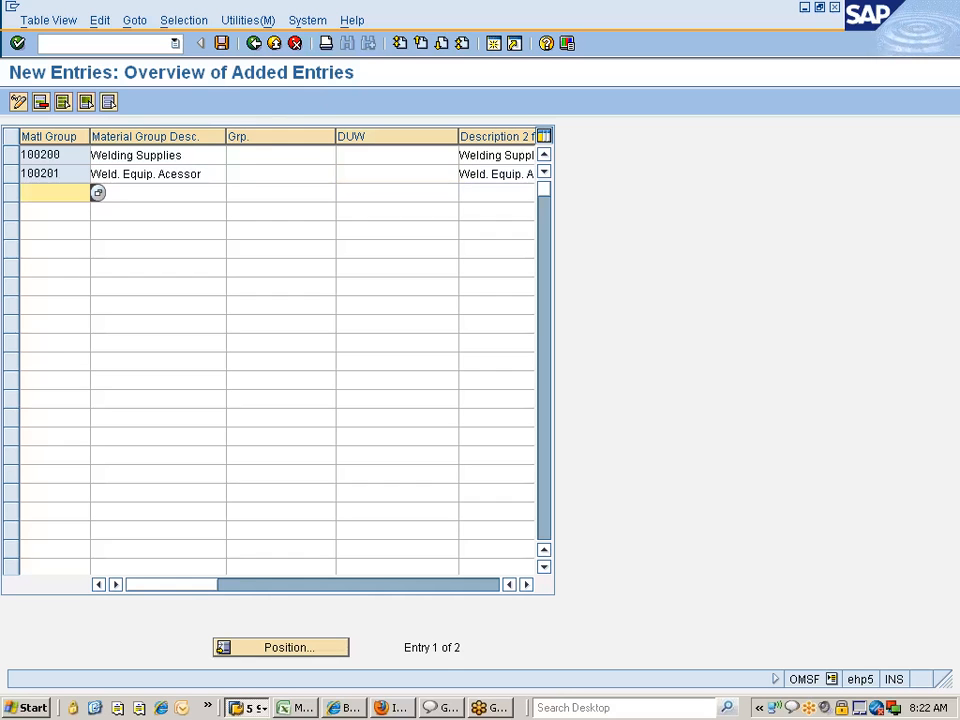
click(223, 46)
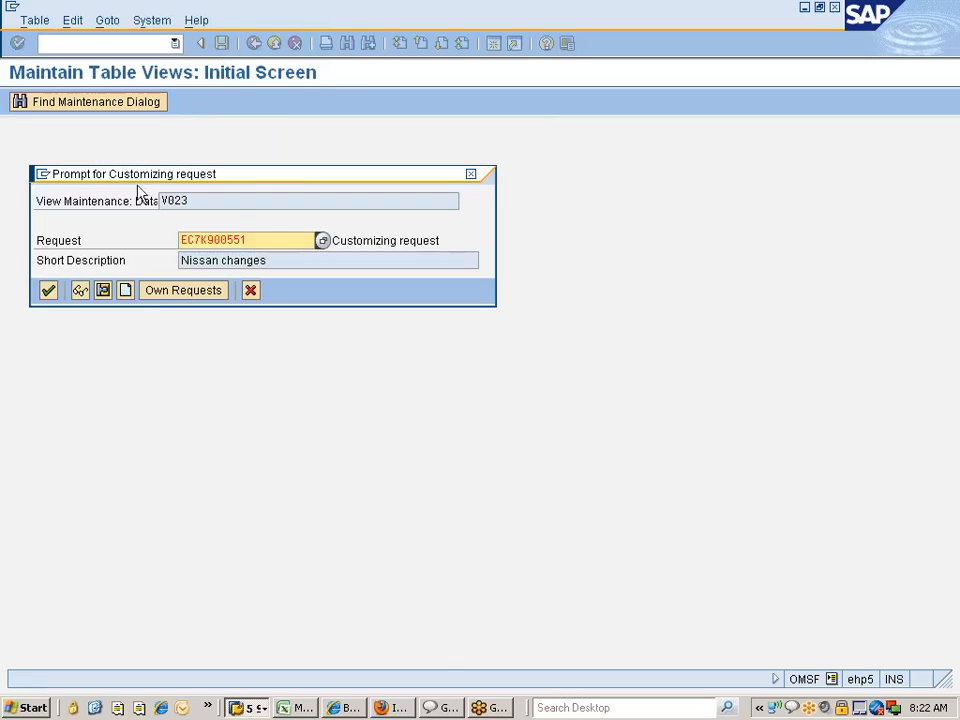
click(48, 296)
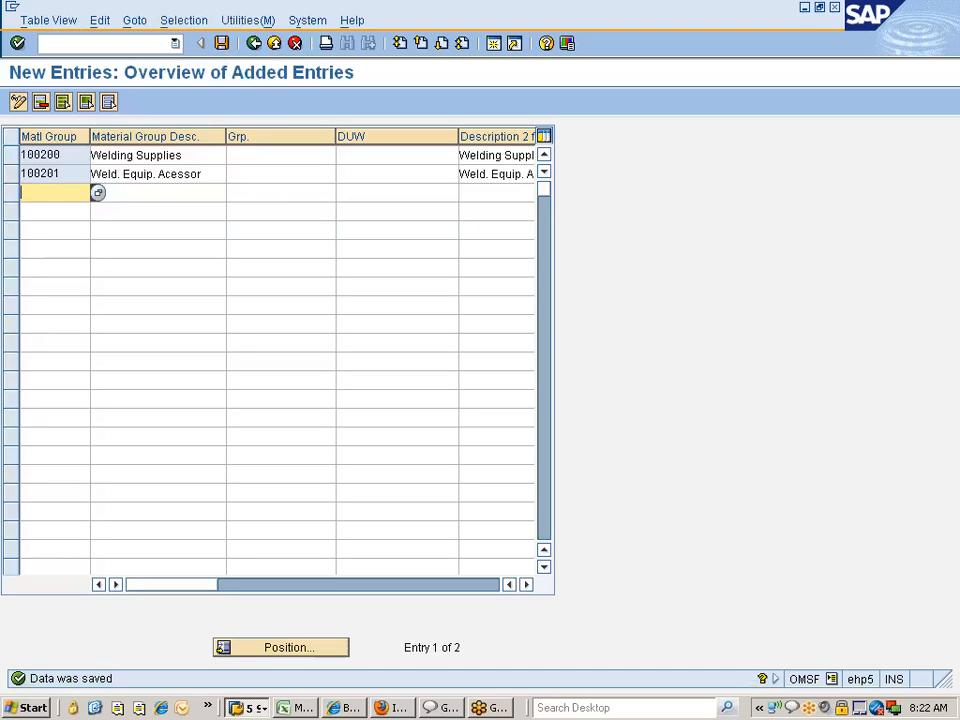
Switch to the SAP Easy Access session and start the Create Material transaction MM01.
click(246, 707)
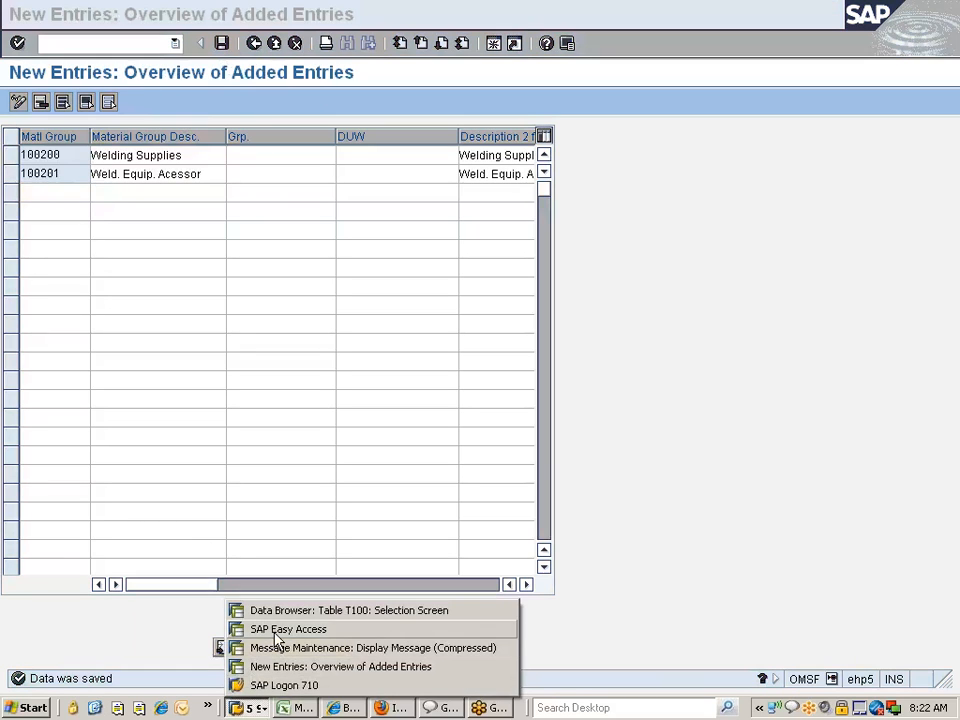
click(280, 630)
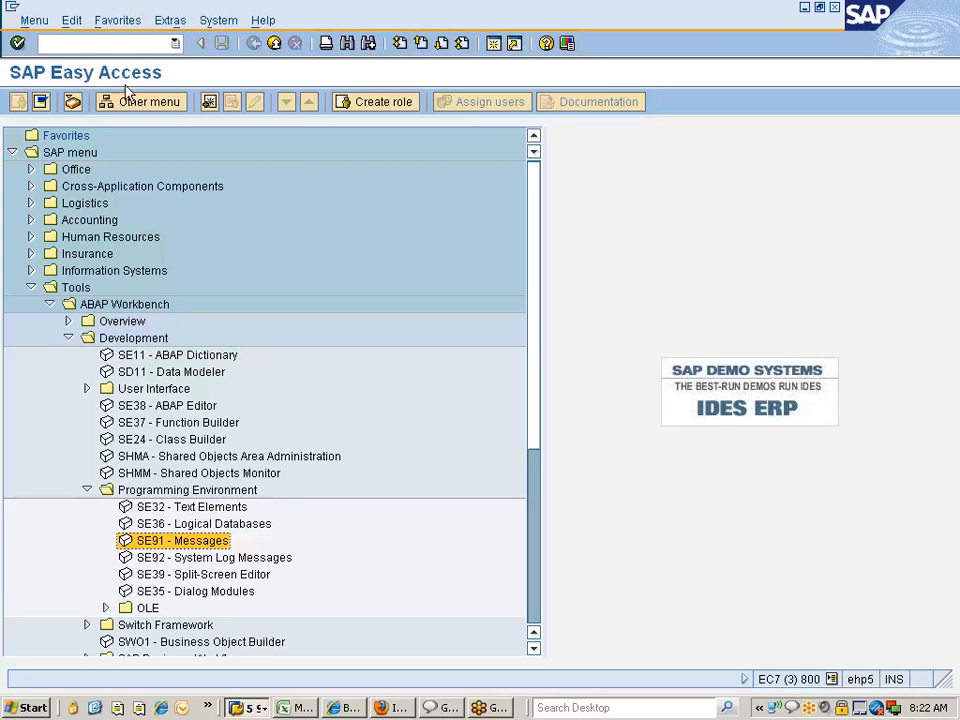
click(120, 47)
text(/nmm01)
key(Return)
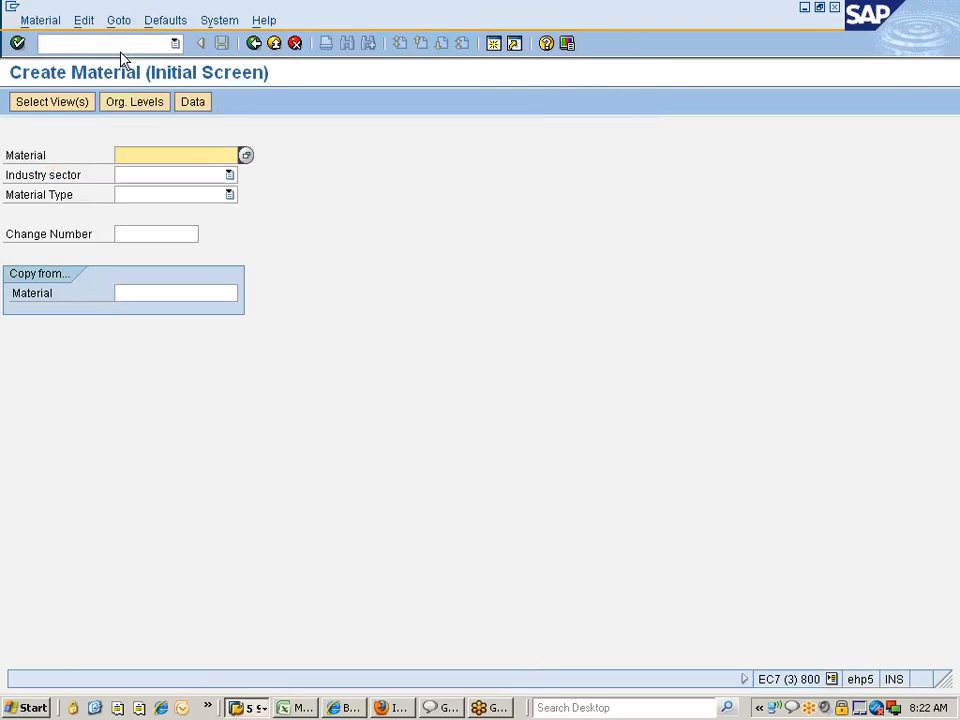
Set the industry sector to Manufatcuring and the material type to Maint, Repair & Oper, and continue to the view selection.
key(Tab)
text(M)
key(Tab)
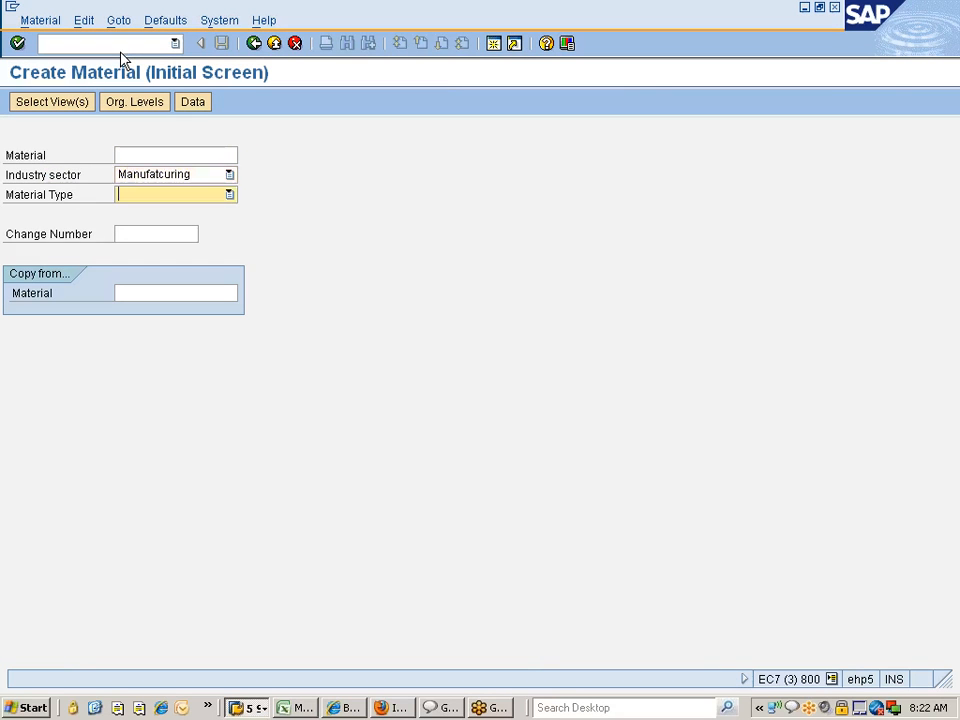
text(Maint, Repair & Oper)
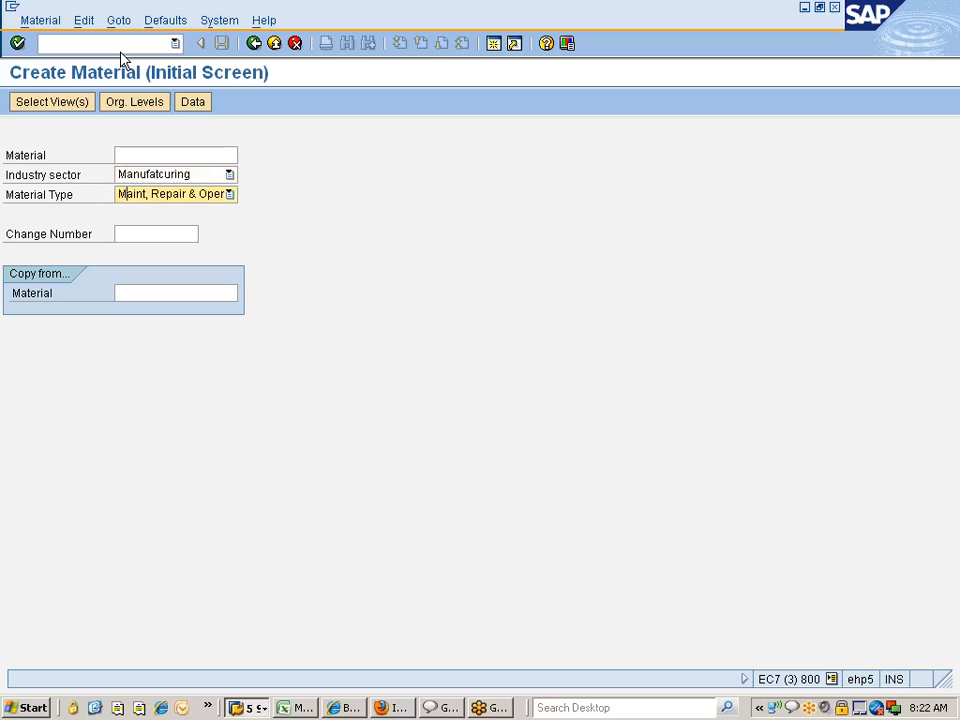
key(Return)
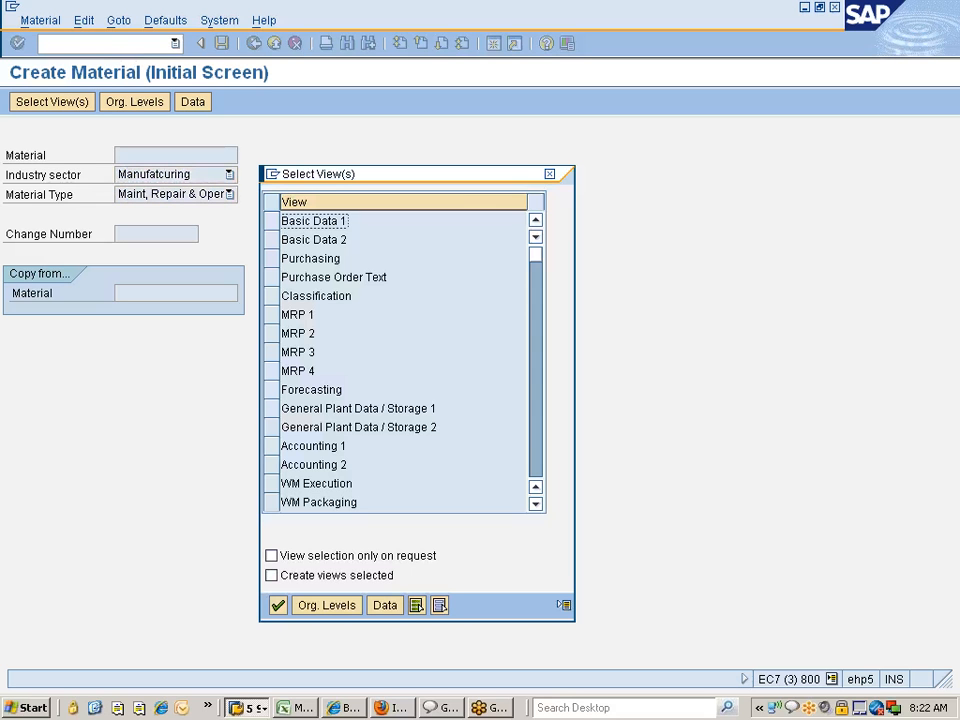
Choose the views Basic Data 1 and Basic Data 2 and open the new material's basic data.
click(271, 220)
click(272, 239)
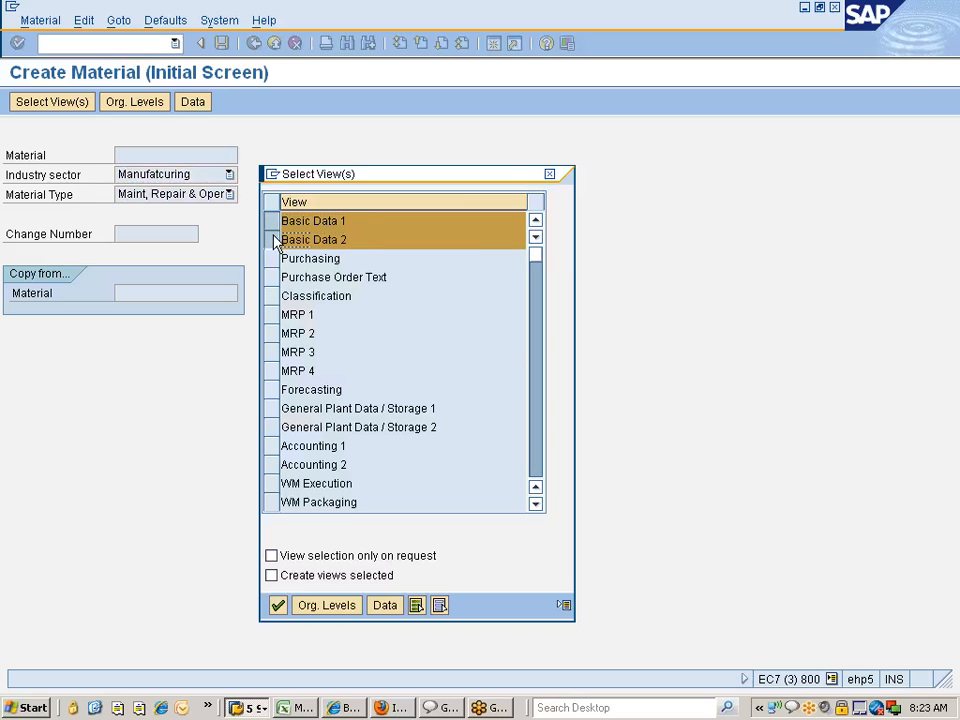
key(Return)
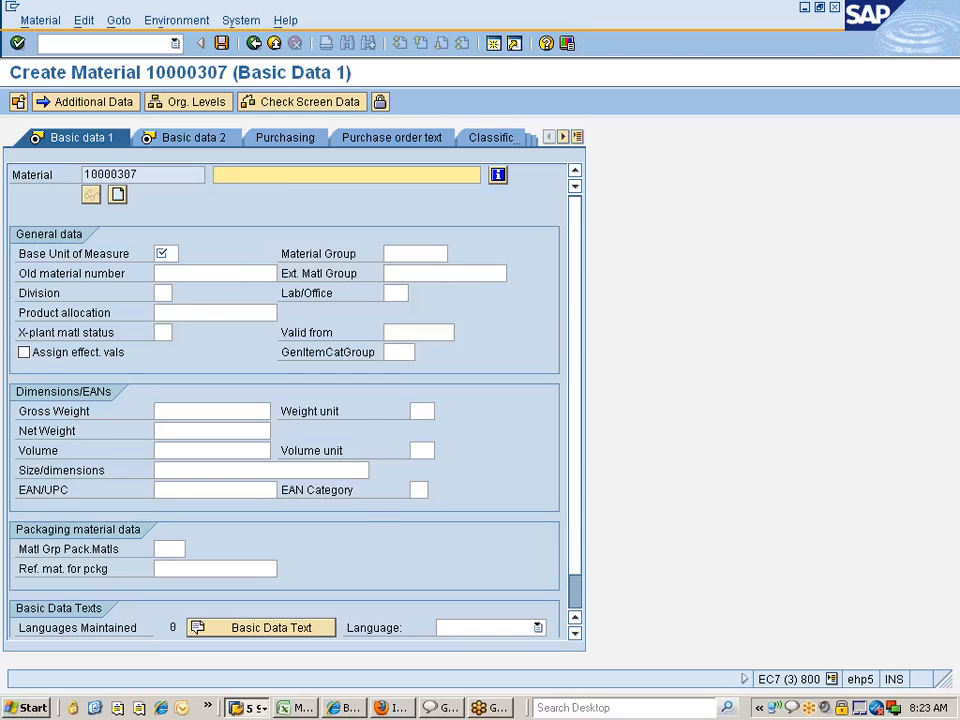
Look up the new welding groups 100200 and 100201 among the possible values for the material's Material Group.
click(417, 254)
click(457, 253)
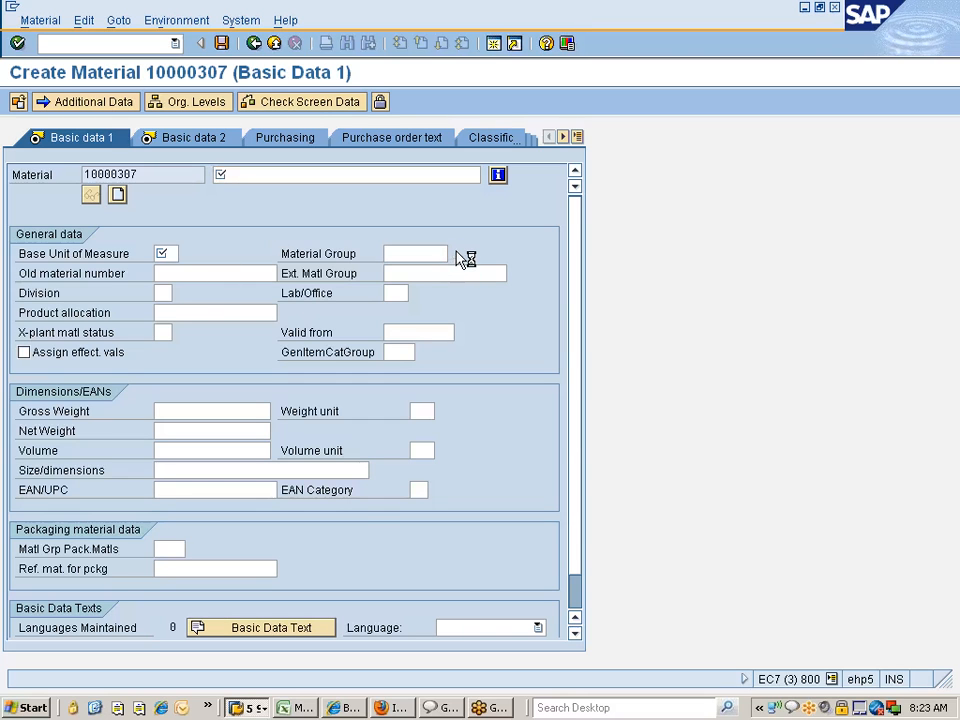
scroll(430, 460, down, 5)
scroll(430, 461, down, 8)
scroll(427, 462, down, 15)
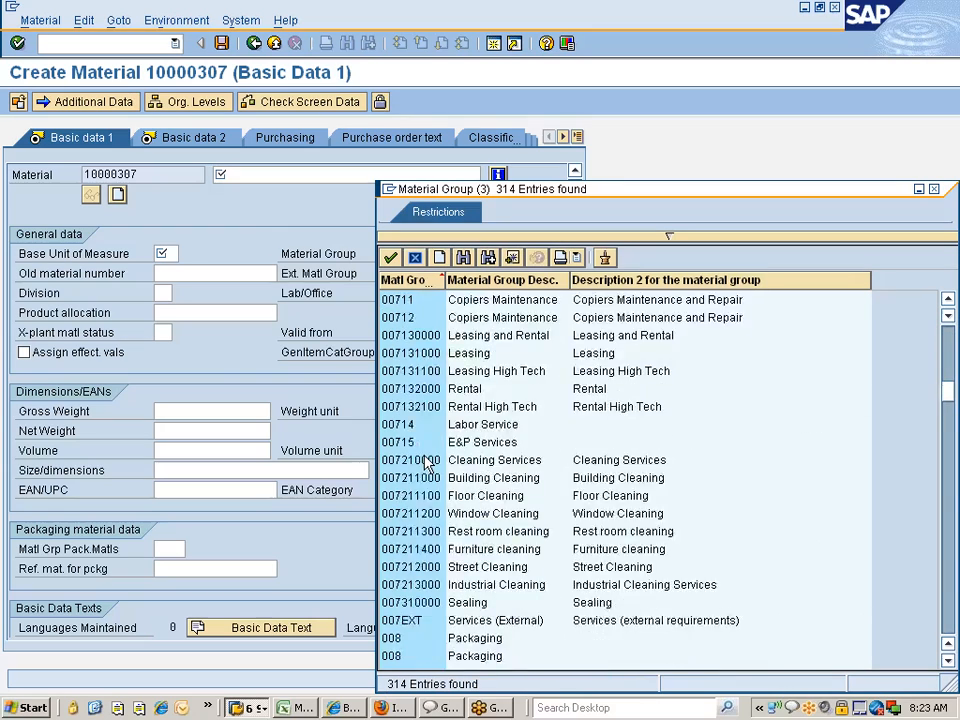
scroll(427, 462, down, 20)
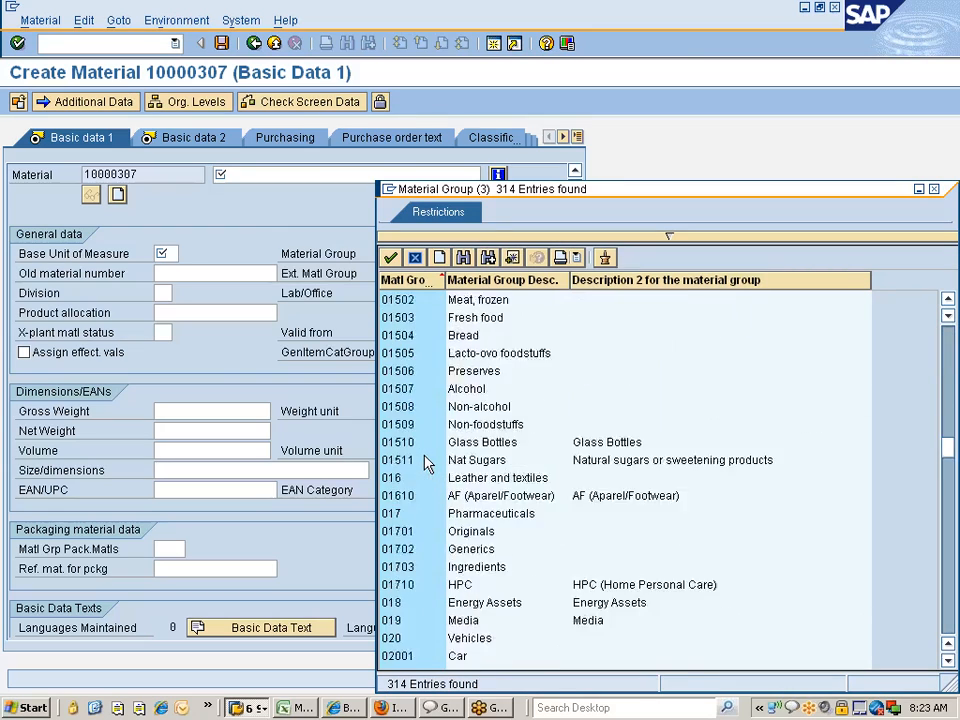
scroll(427, 462, up, 3)
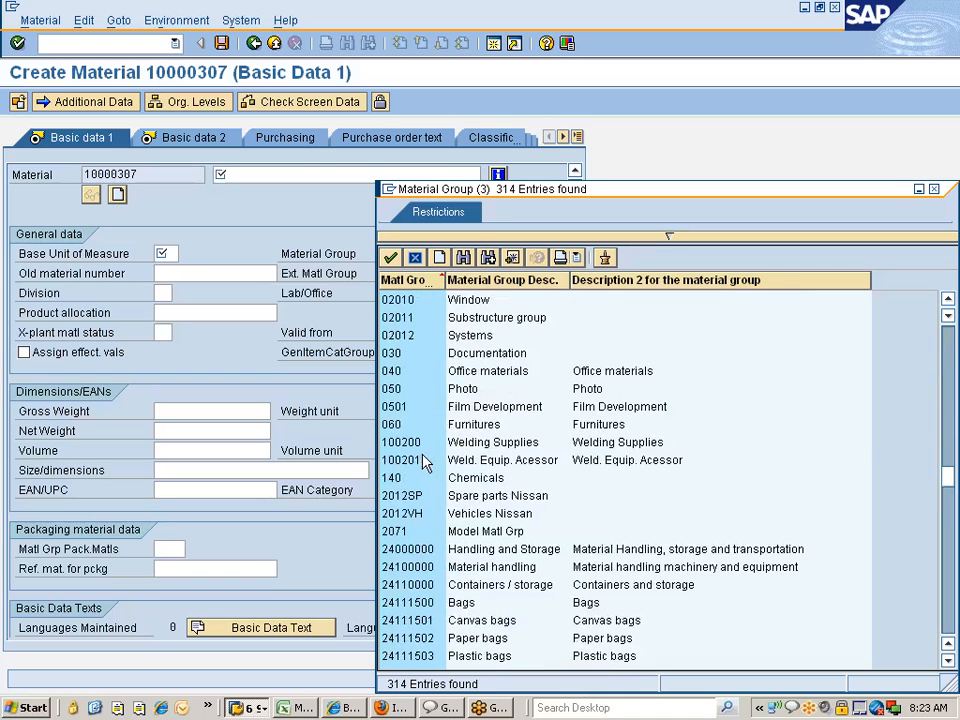
click(424, 445)
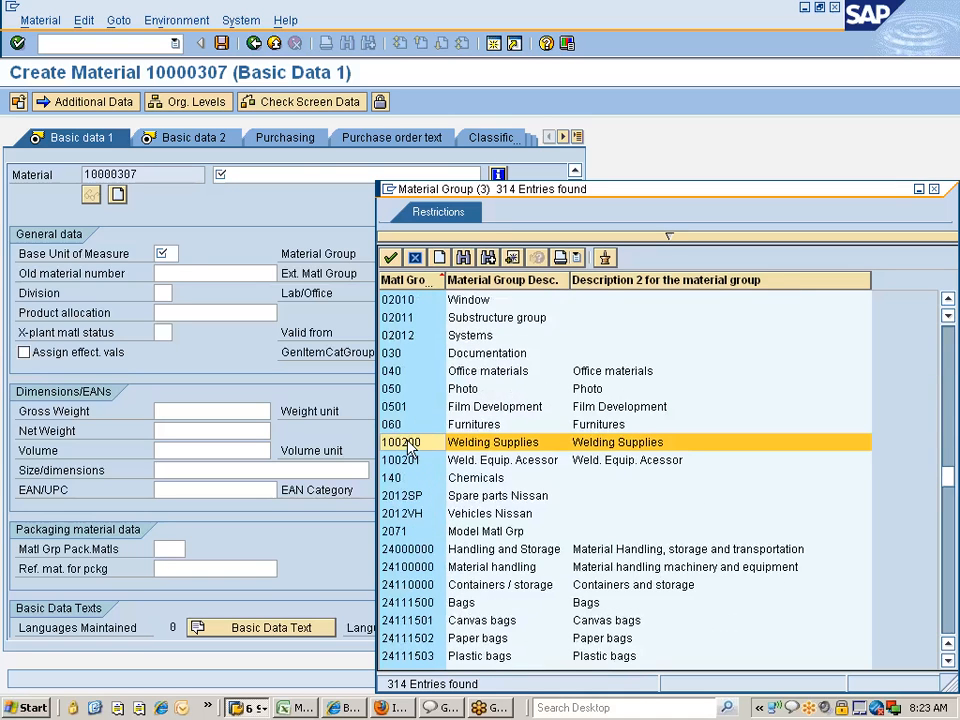
click(532, 462)
Browse the material groups that follow 100201 in the value list and close the list without choosing one.
key(Up)
key(Down)
key(Down)
key(Down)
key(Down)
key(Down)
key(Down)
key(Down)
key(Down)
key(Down)
key(Down)
key(Down)
key(Down)
key(Down)
key(Down)
key(Down)
key(Down)
key(Down)
key(Down)
key(Down)
key(Down)
key(Down)
key(Down)
key(Down)
key(Down)
key(Down)
key(Down)
key(Down)
key(Down)
key(Down)
key(Down)
key(Down)
key(Down)
key(Down)
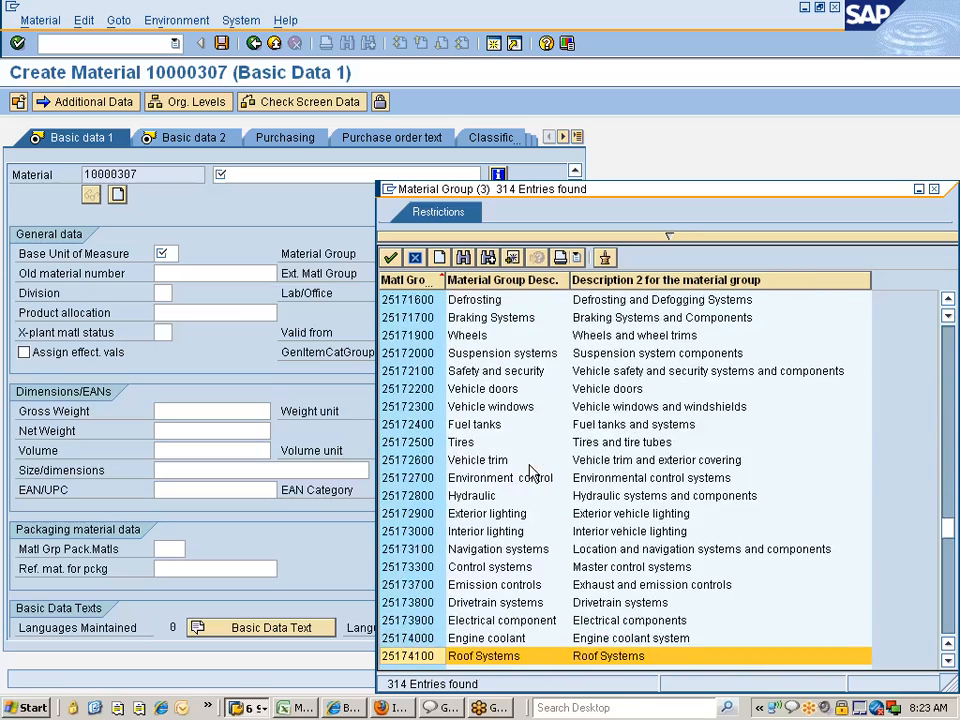
drag(873, 194, 749, 184)
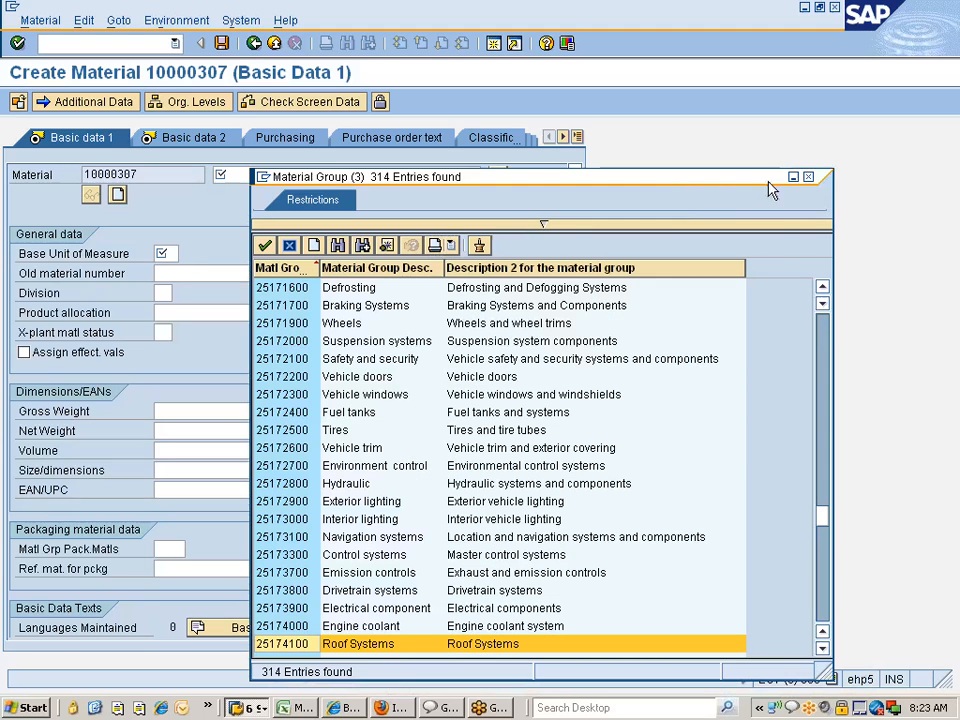
click(808, 177)
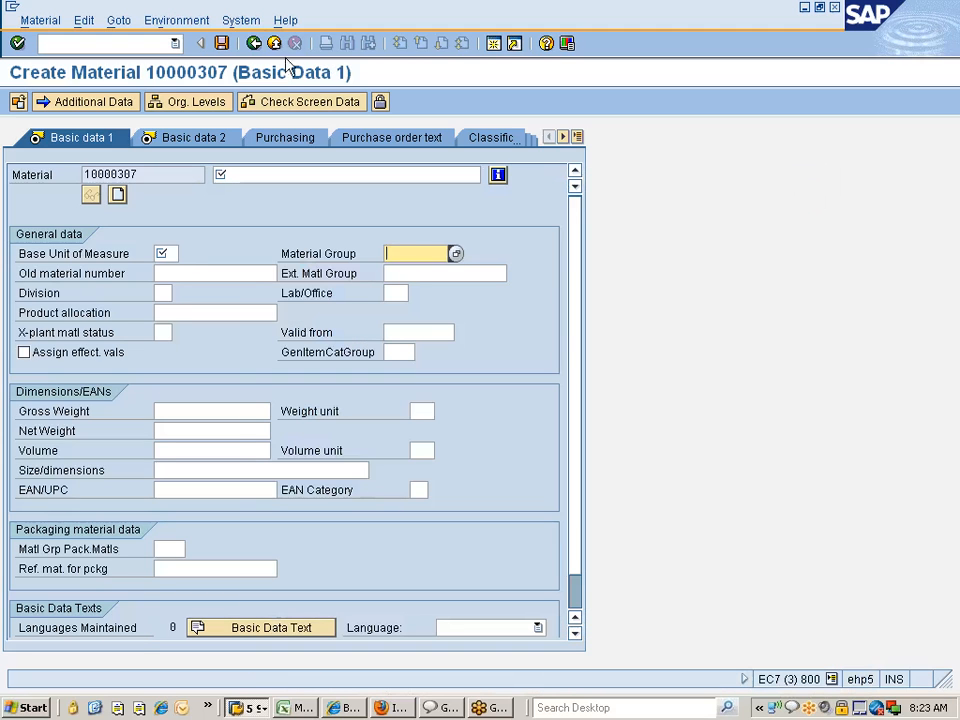
Leave the material creation without saving and return from the material groups table to the IMG structure.
click(254, 43)
click(254, 43)
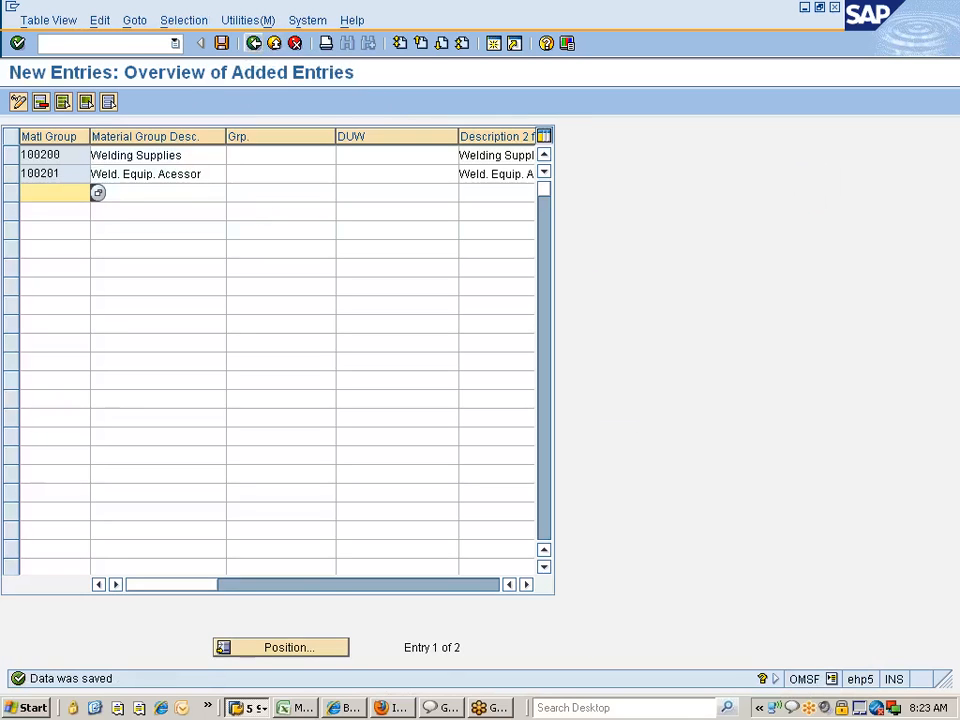
click(254, 43)
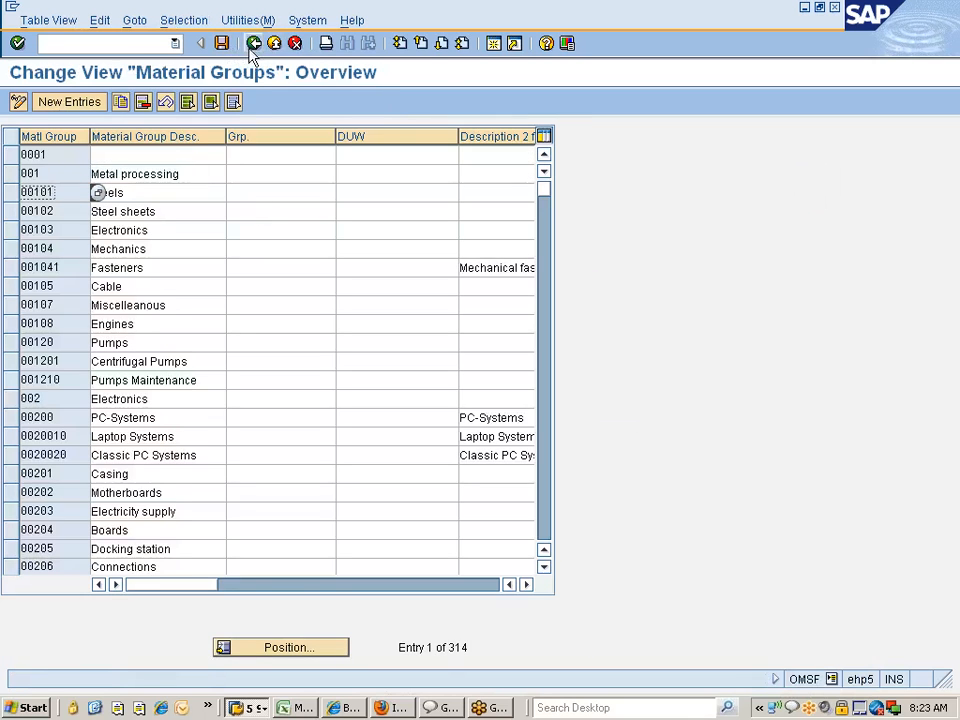
key(alt+Tab)
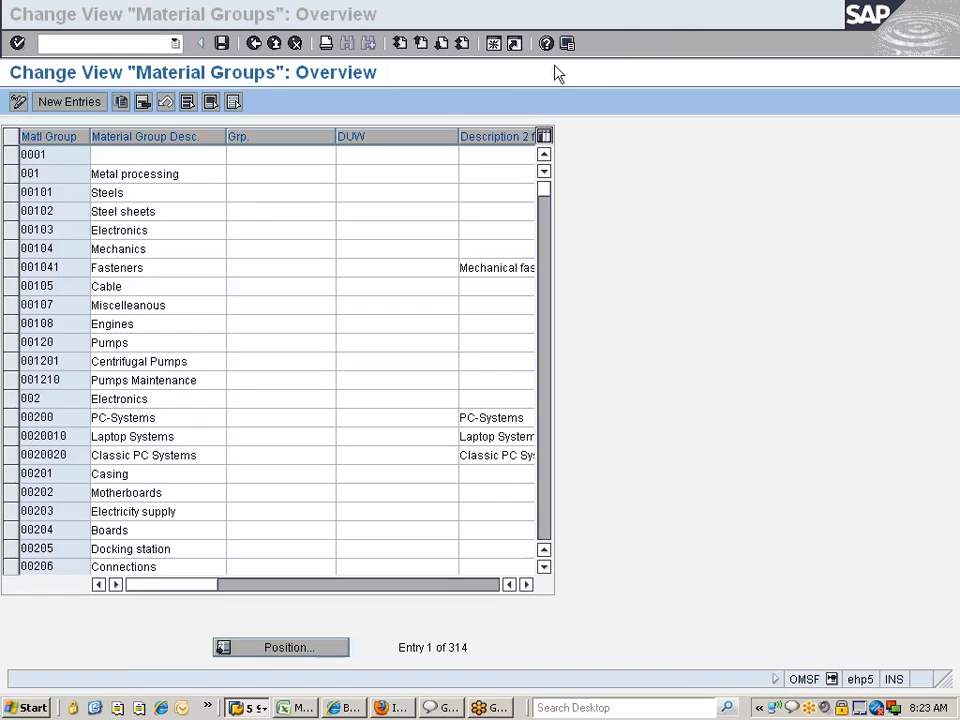
click(254, 43)
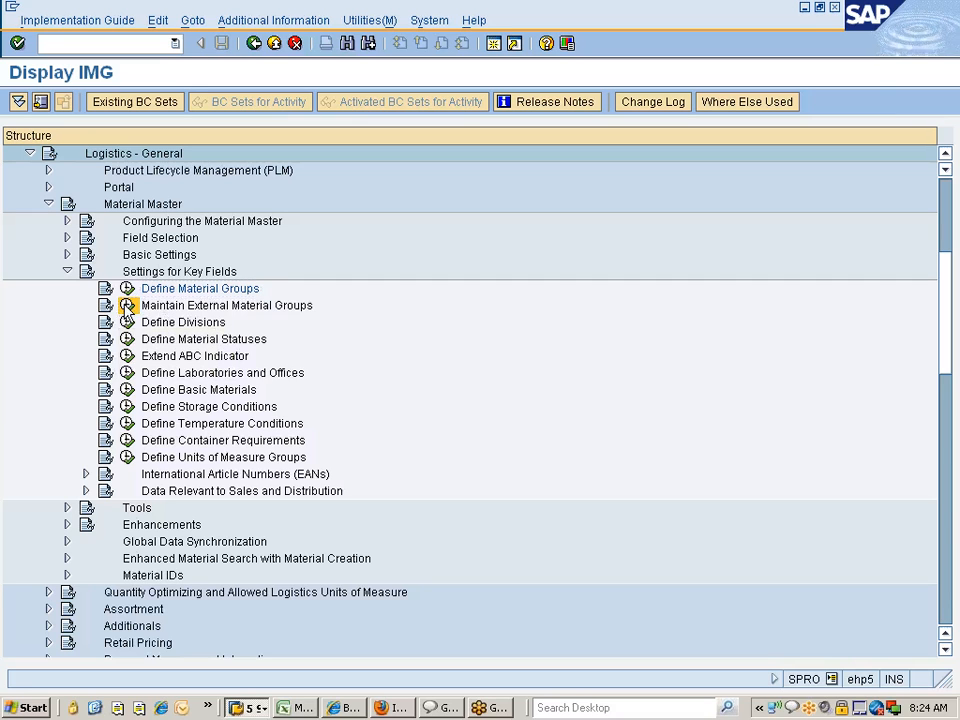
Start a new entry under Maintain External Material Groups with the key Vendmatlgrp.
click(127, 305)
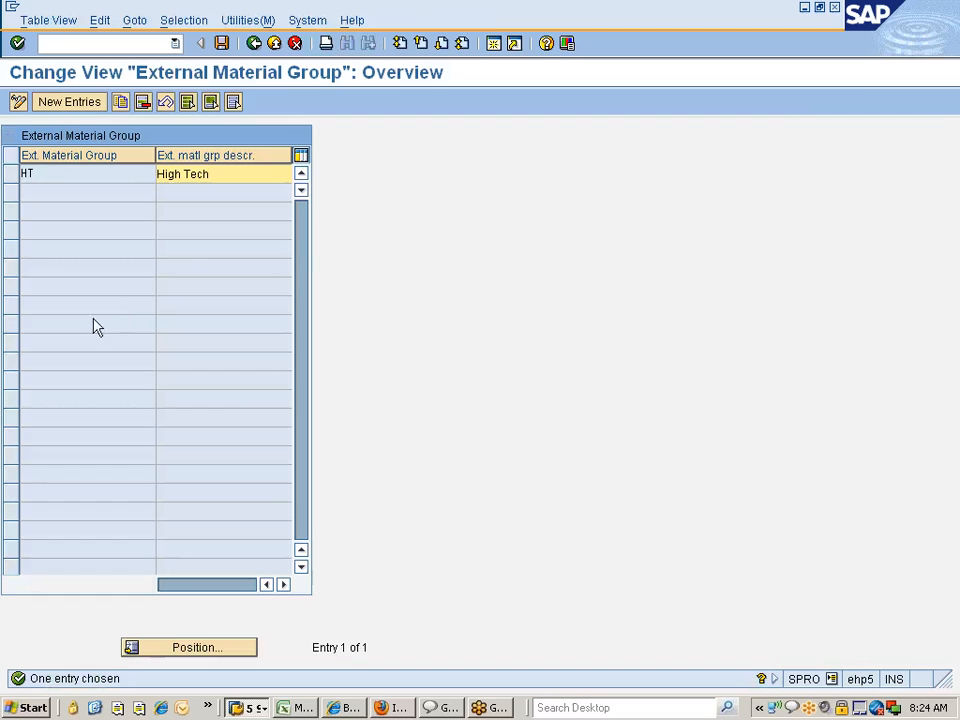
click(58, 103)
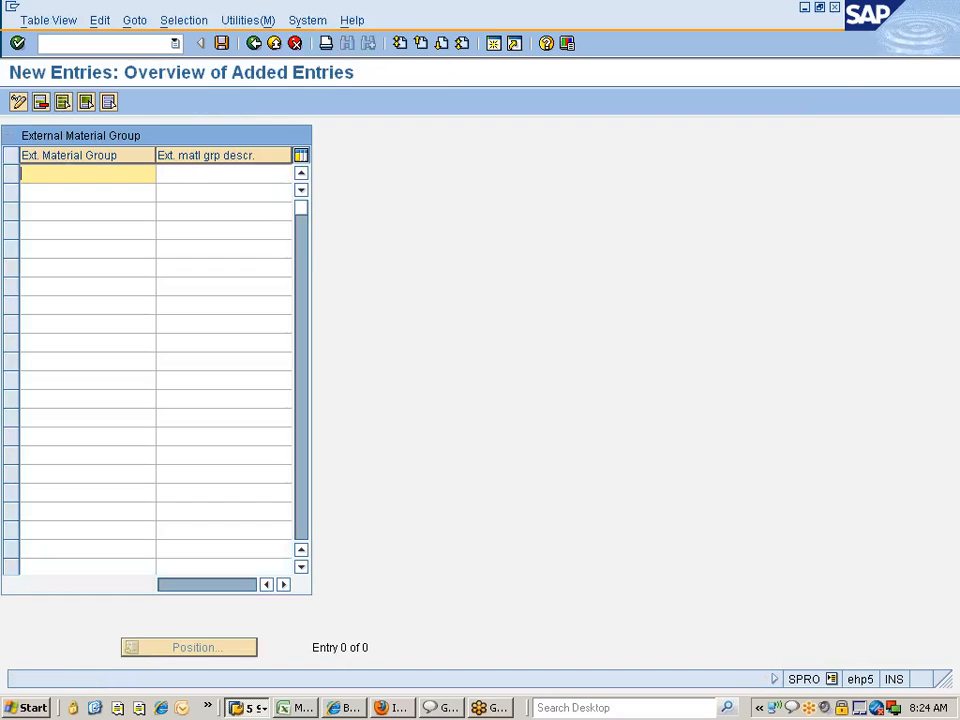
text(Vend)
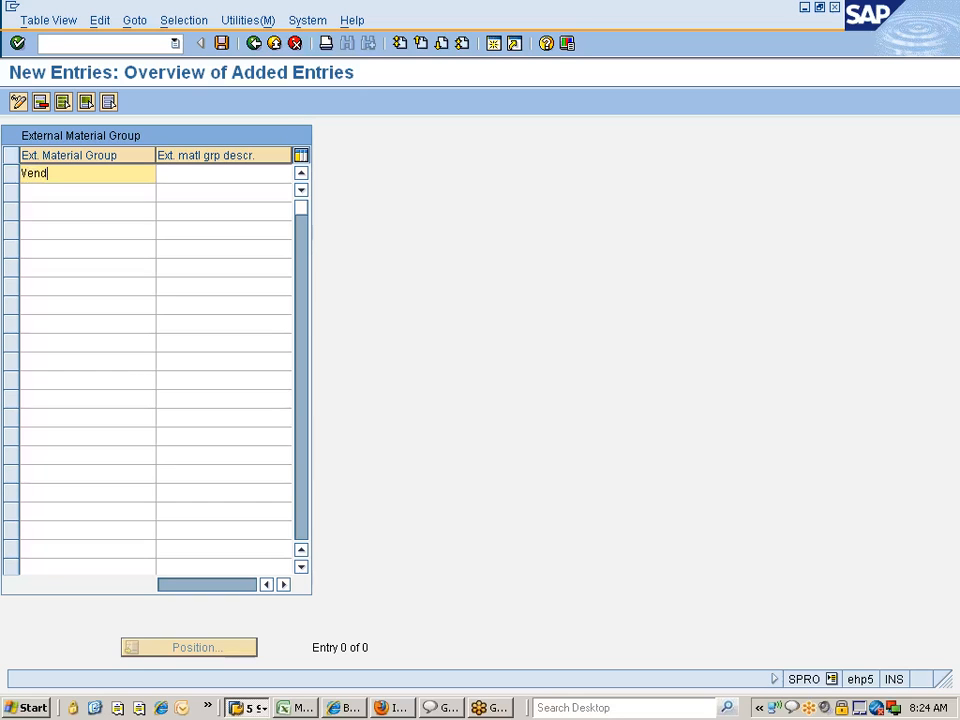
text(matlgrp)
Enter "VMNgrp for Weld. Acc" as the description of the new external material group.
key(Tab)
text(VMNgrp)
text( for Wel)
text(ding )
text(A)
key(BackSpace)
key(BackSpace)
key(BackSpace)
key(BackSpace)
key(BackSpace)
text(. Acc)
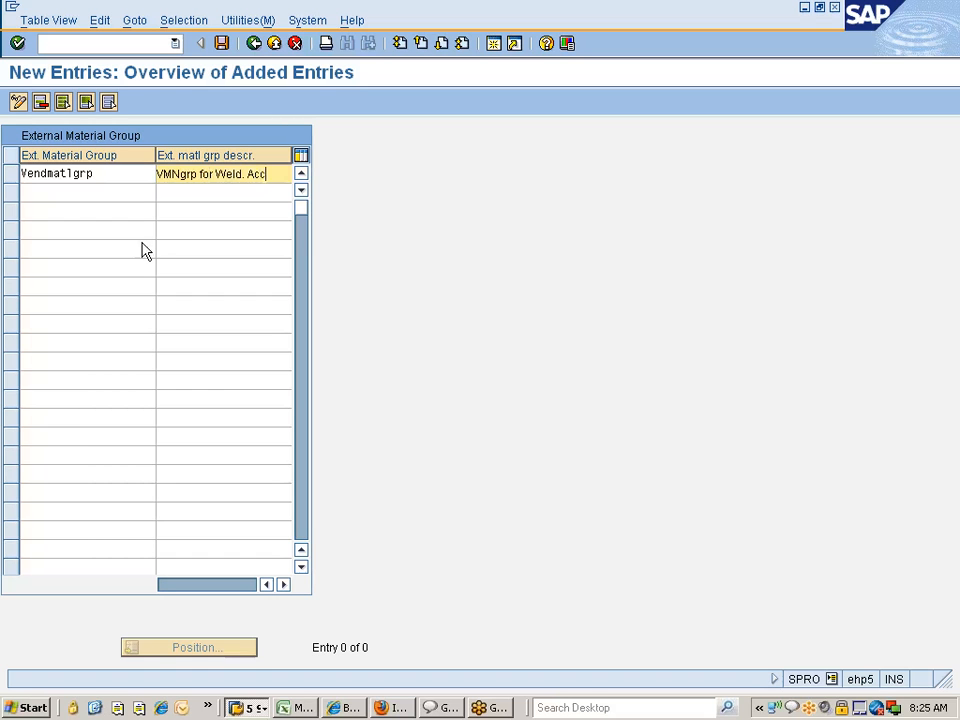
Save the new external material group in the proposed "Nissan changes" customizing request.
key(Return)
key(ctrl+s)
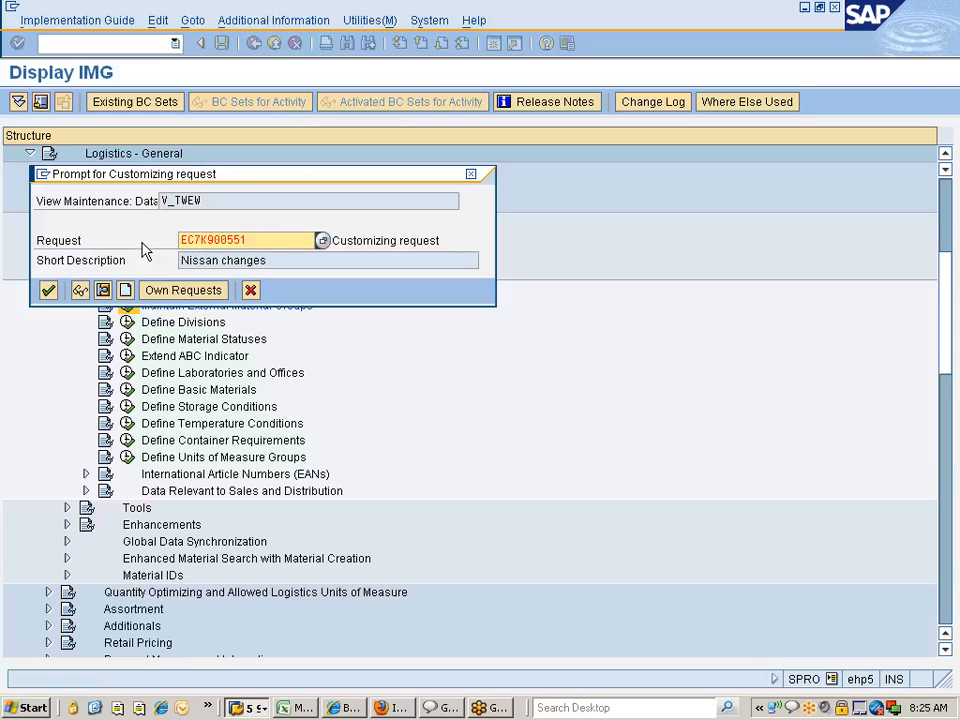
key(Return)
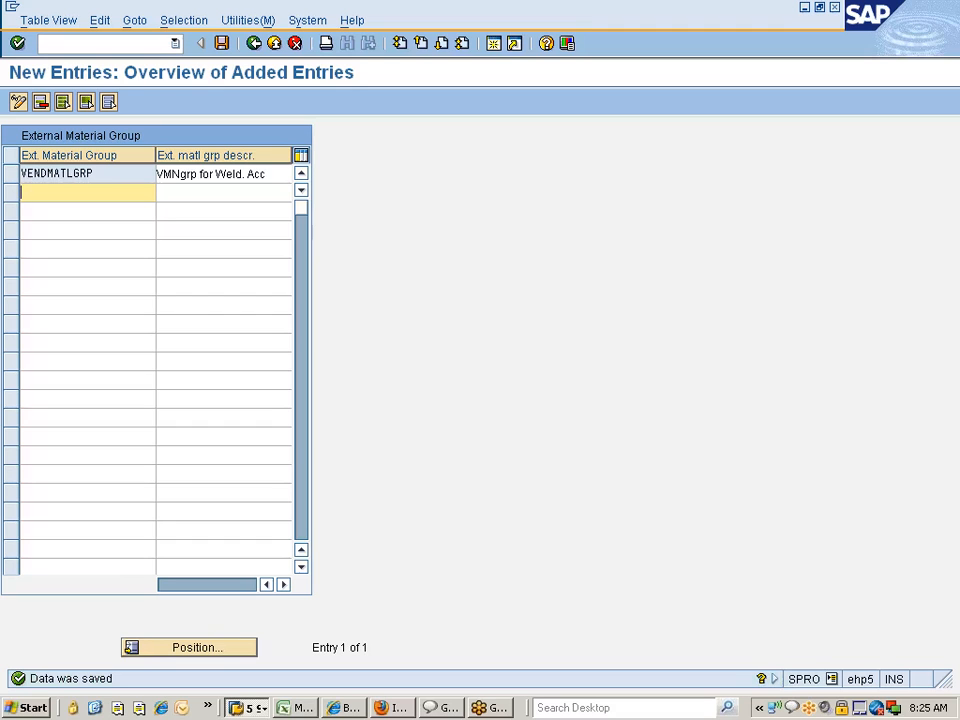
Switch to the open material creation and enter description "xsdddfgdf", base unit of measure EA and material group 100200.
click(255, 44)
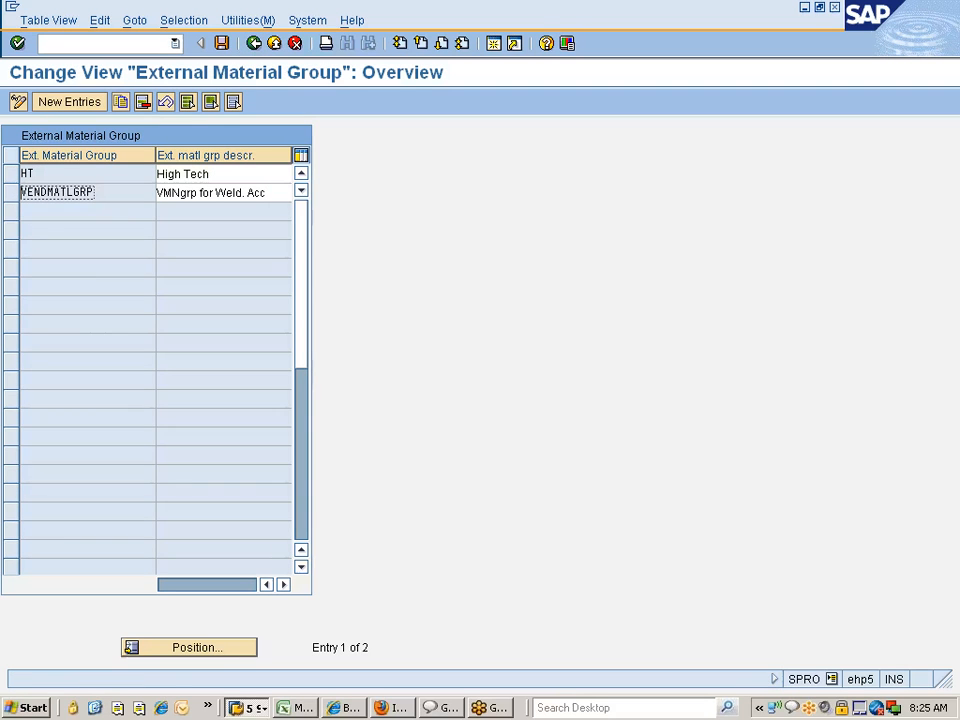
key(alt+Tab)
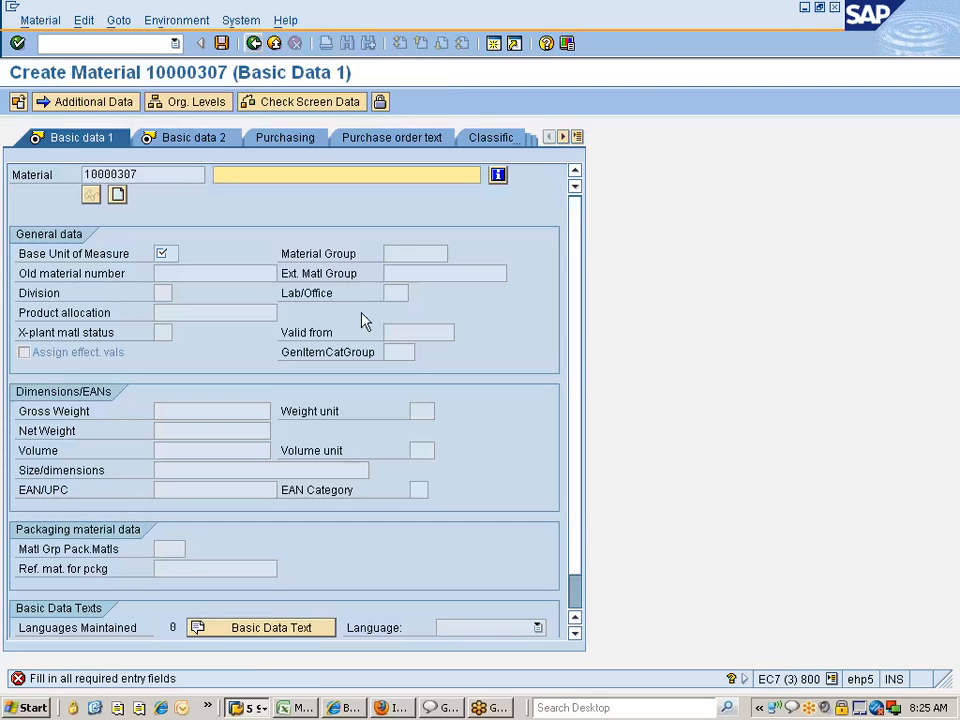
text(xsdddfgdf)
key(Return)
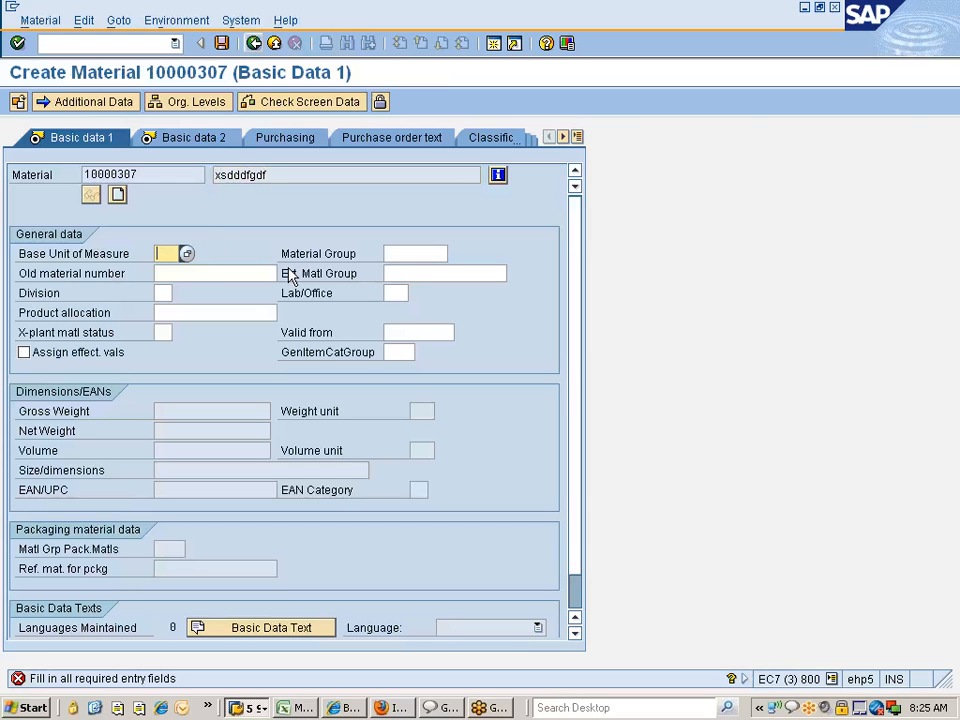
text(ea)
key(Tab)
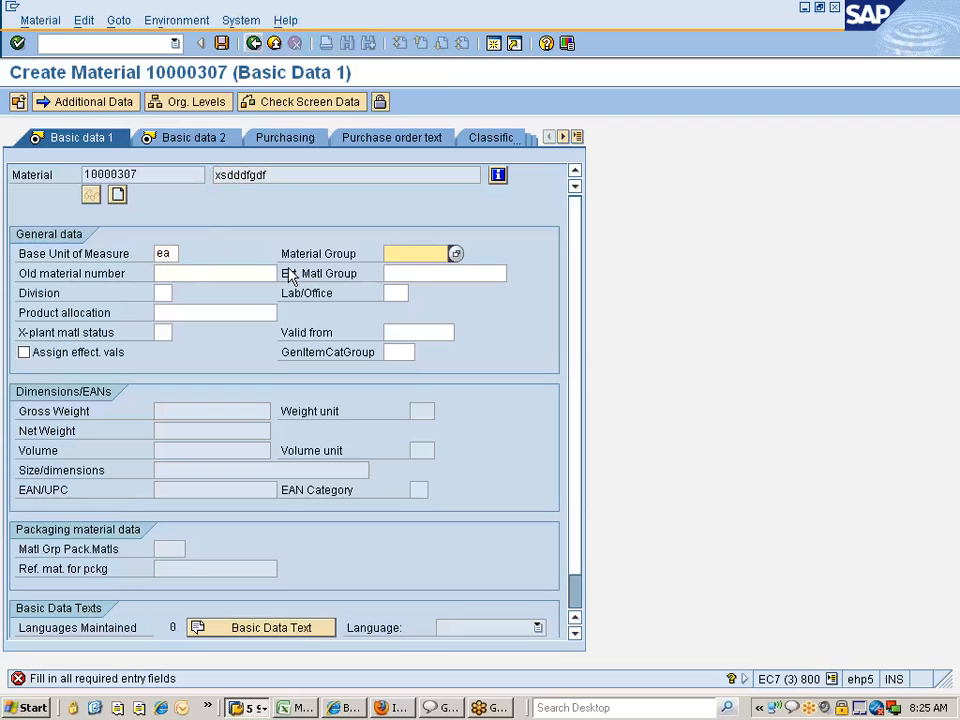
text(100200)
key(Return)
Cancel leaving the material creation and choose VENDMATLGRP as the material's external material group.
key(F3)
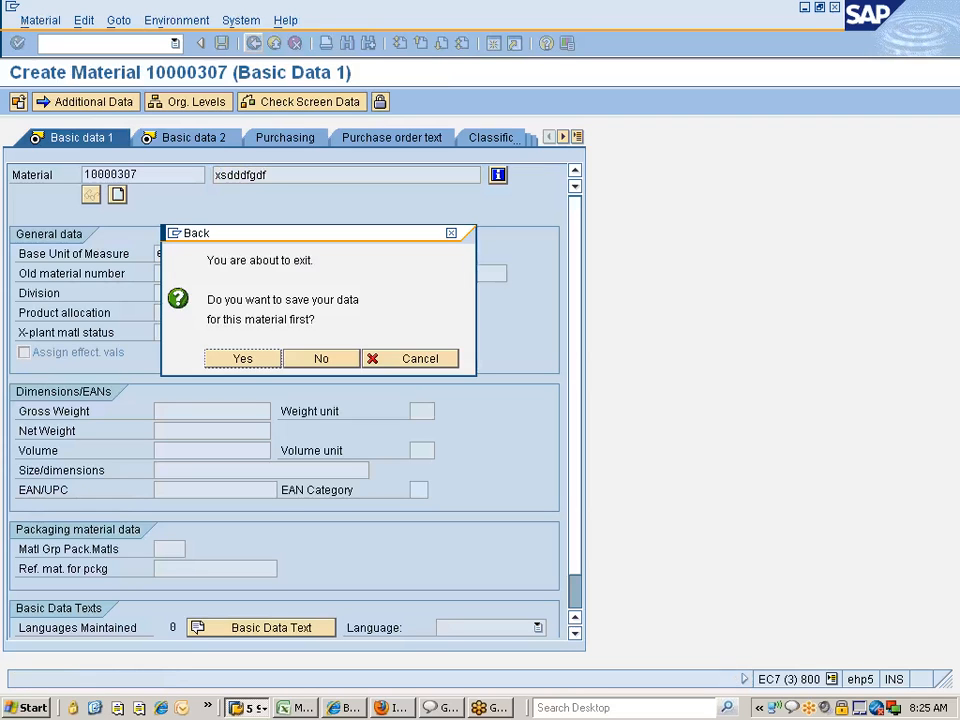
click(420, 360)
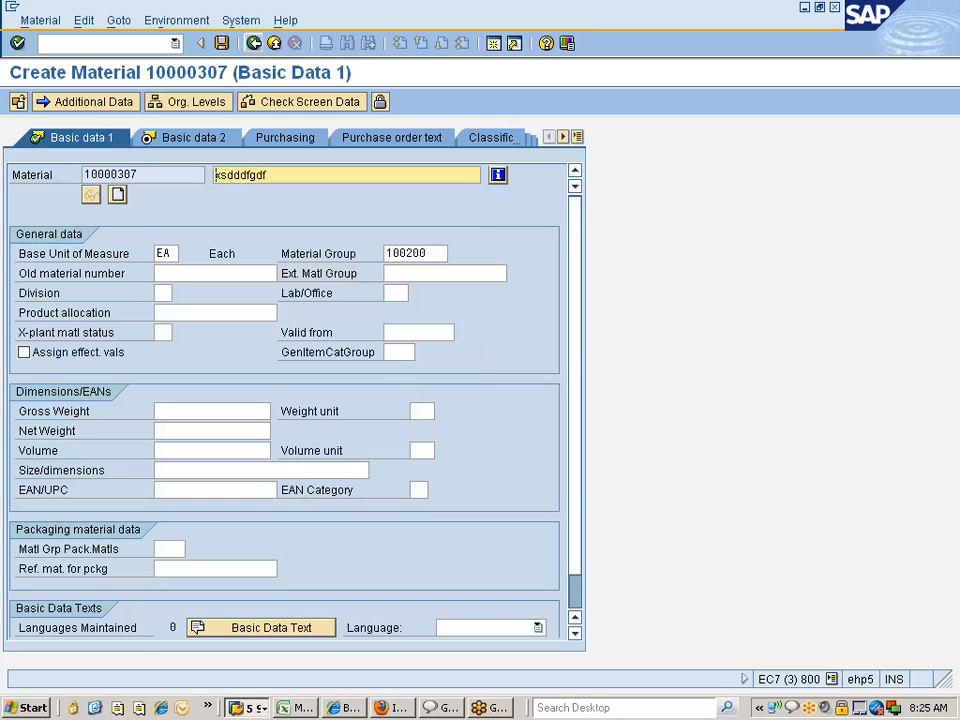
click(420, 273)
click(516, 274)
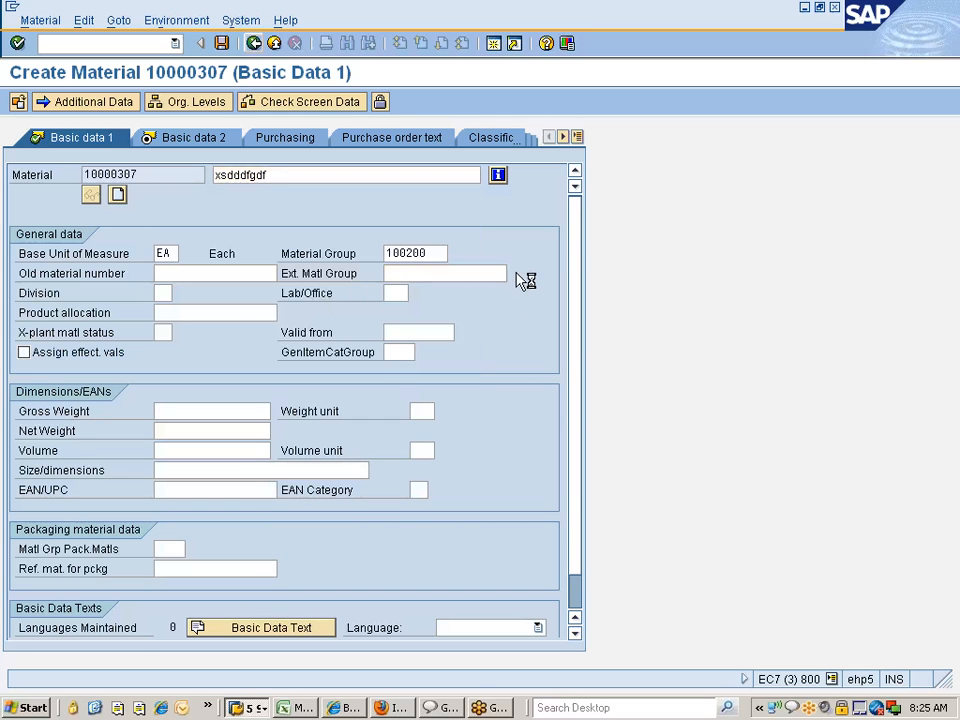
click(430, 366)
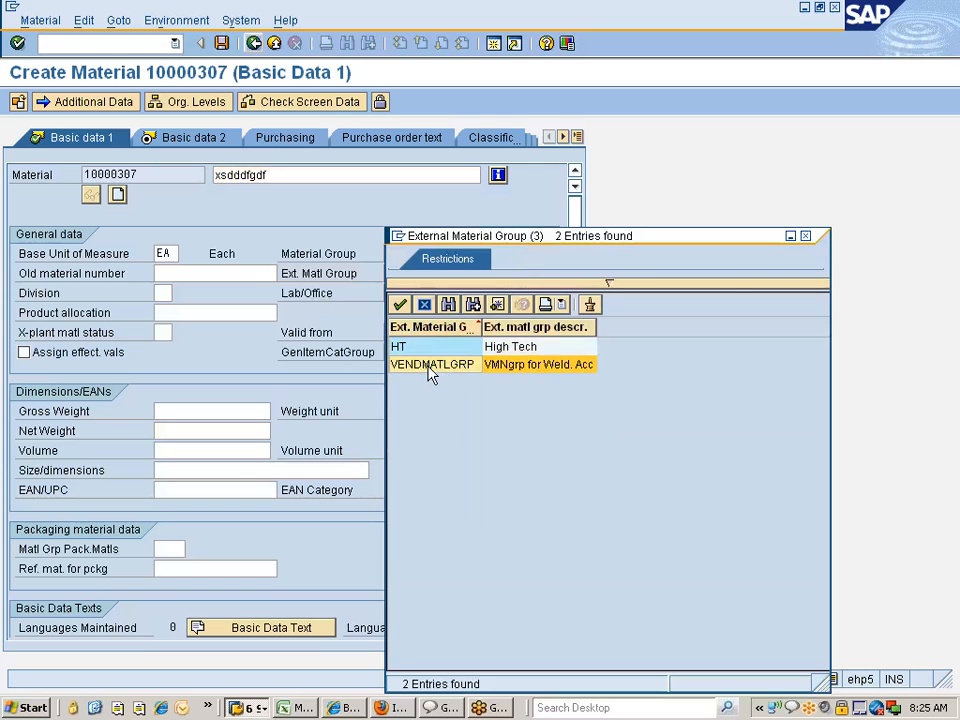
double_click(430, 366)
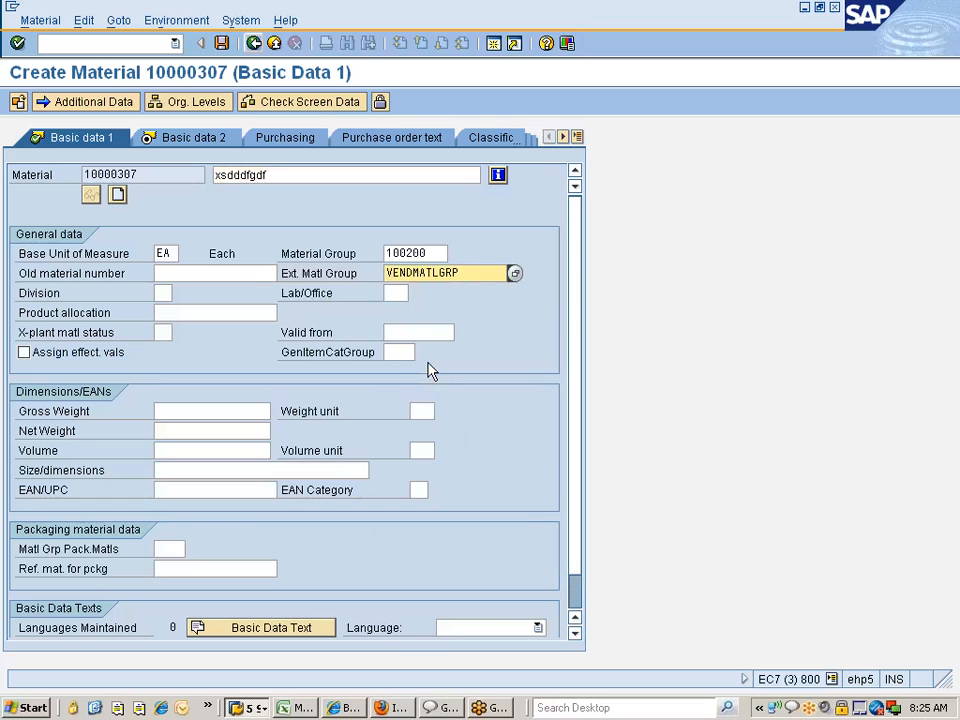
Examine the material group and external material group values in the general data.
key(shift+Tab)
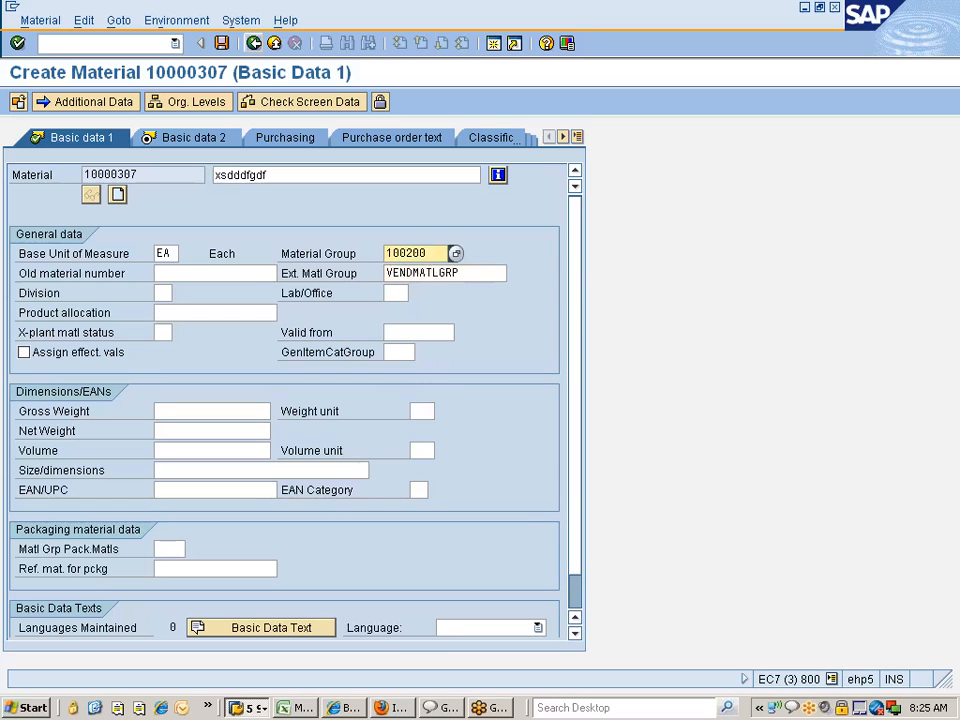
click(388, 254)
drag(462, 273, 387, 273)
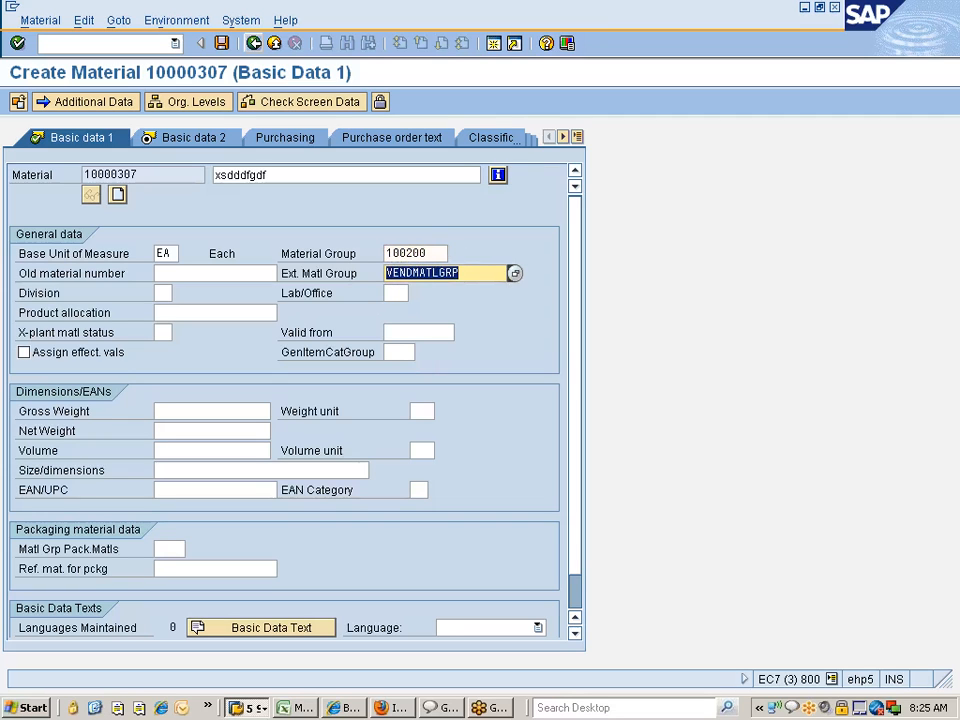
click(387, 273)
drag(462, 273, 387, 273)
click(387, 273)
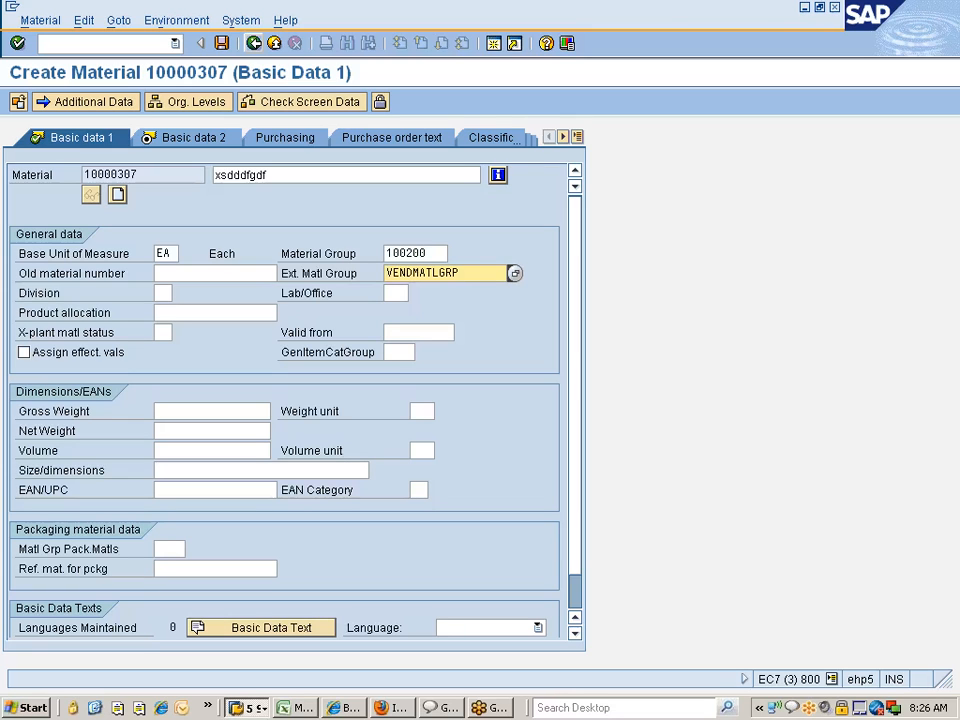
drag(432, 273, 459, 273)
click(387, 273)
Return from the external material group table to the IMG structure and select the Define Divisions activity.
key(alt+Tab)
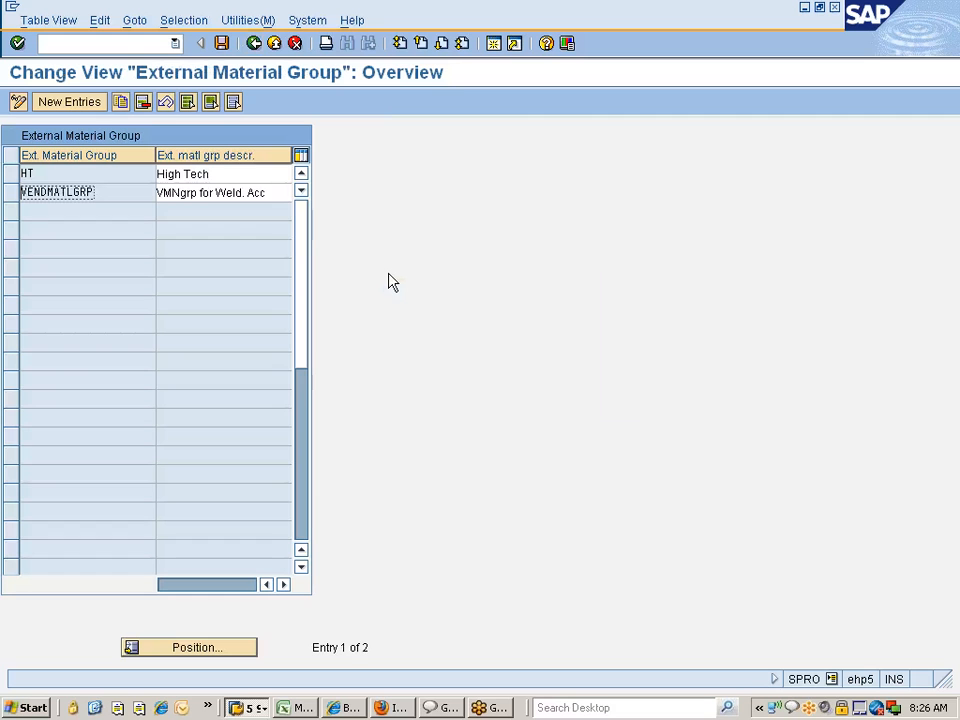
click(257, 45)
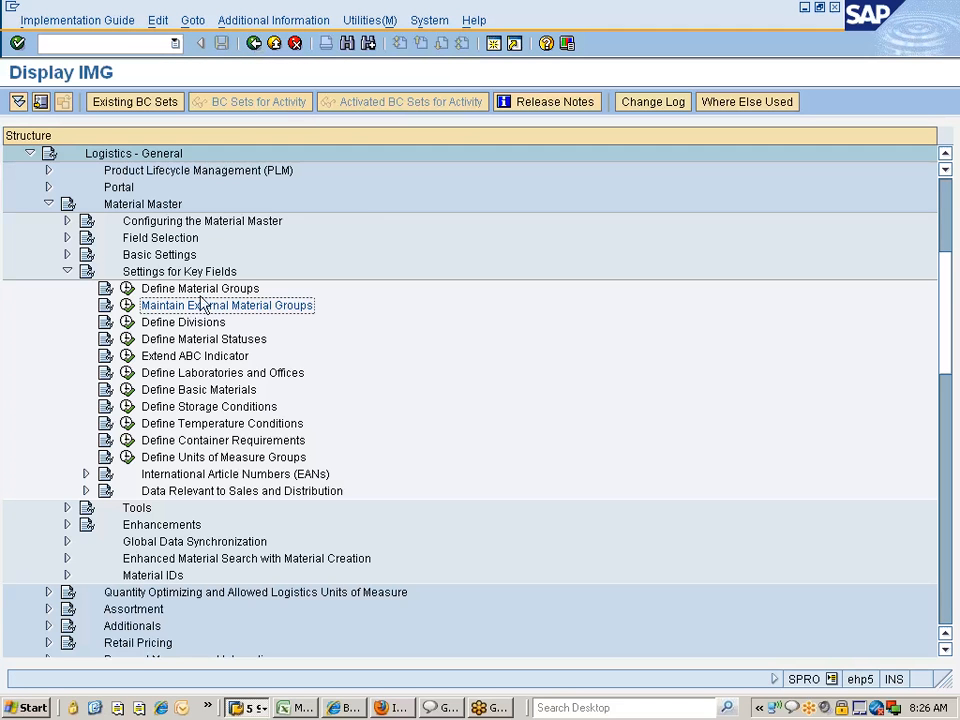
click(188, 324)
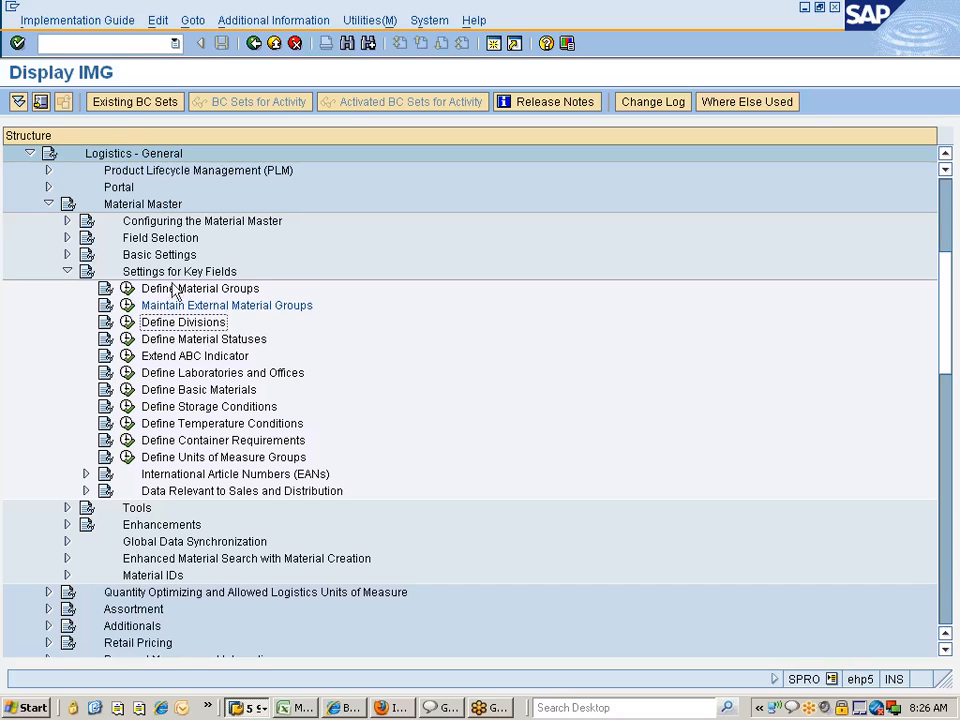
Try to display the company code structure with transaction EC01 in a new session, and stop the transaction.
click(131, 45)
text(/oec01)
key(Return)
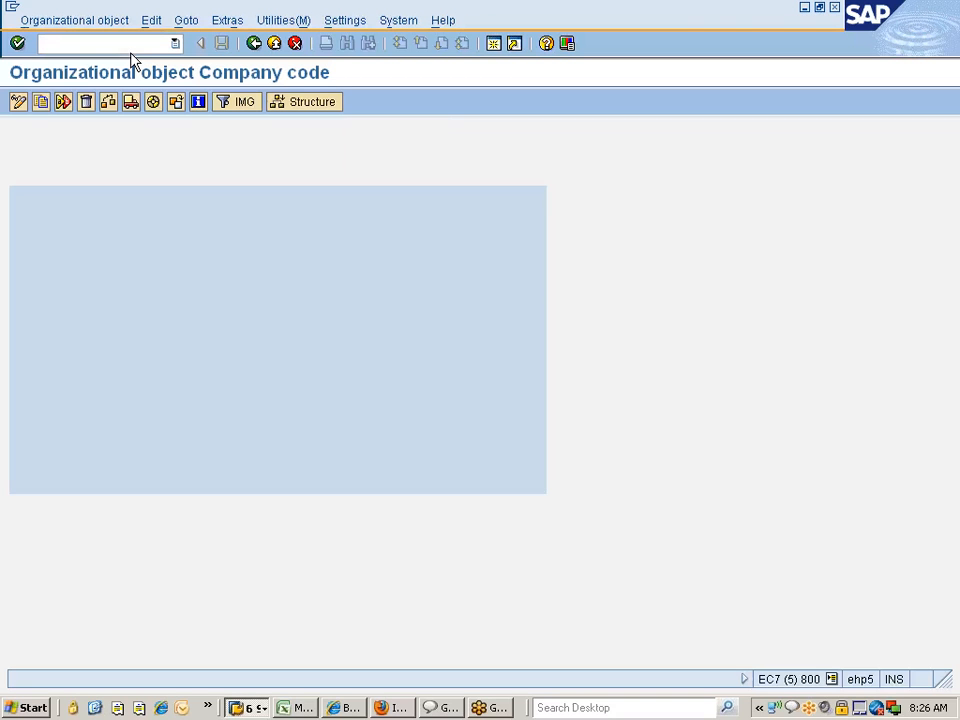
click(40, 102)
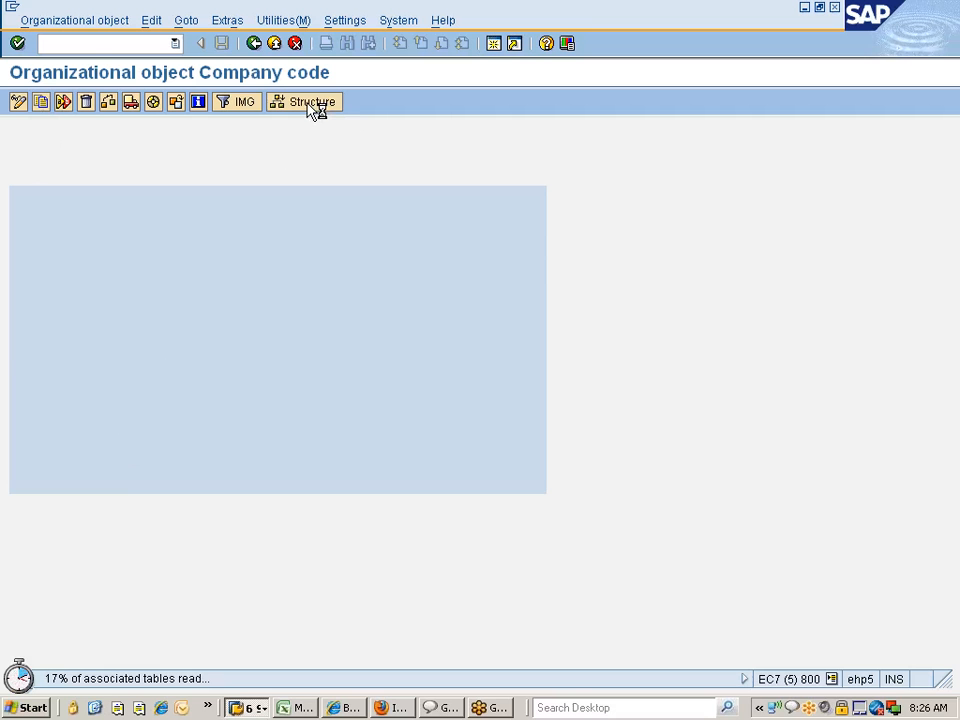
key(alt+Tab)
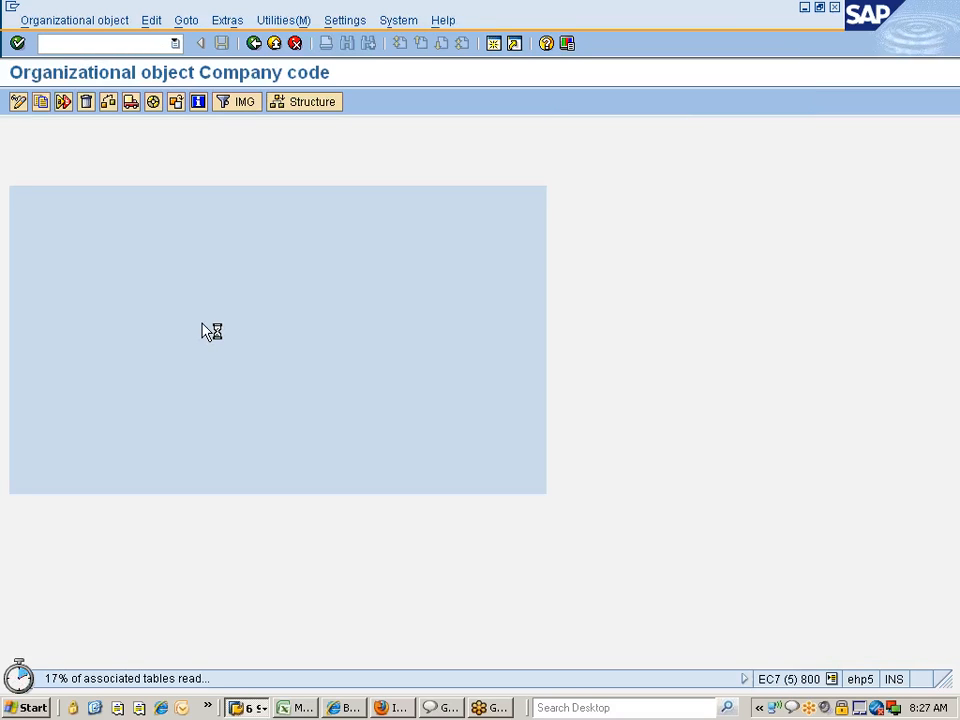
key(alt+Tab)
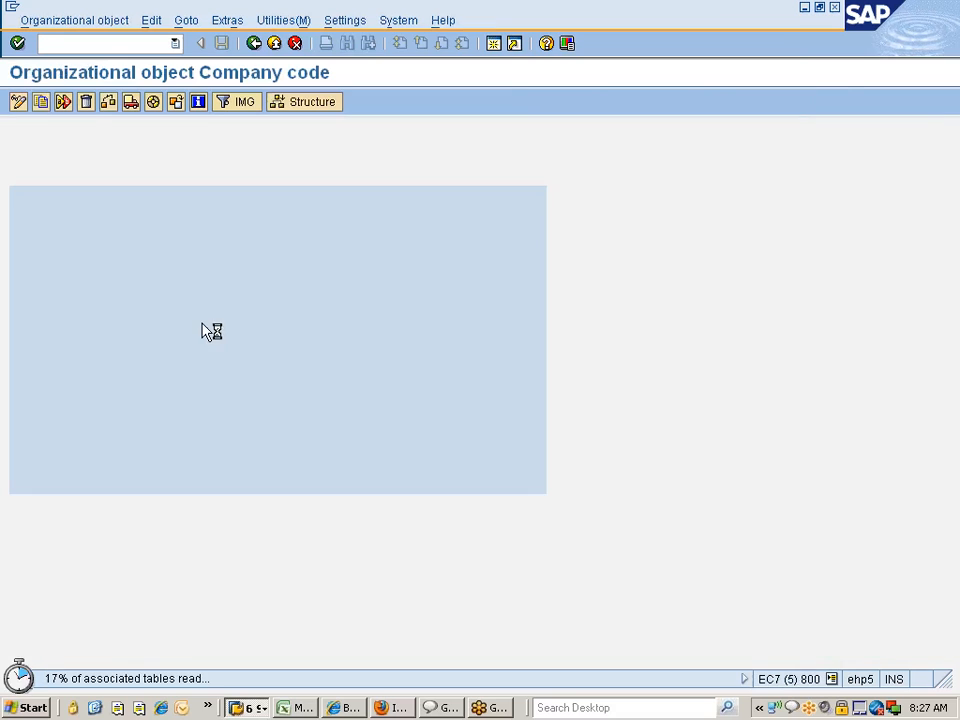
click(13, 7)
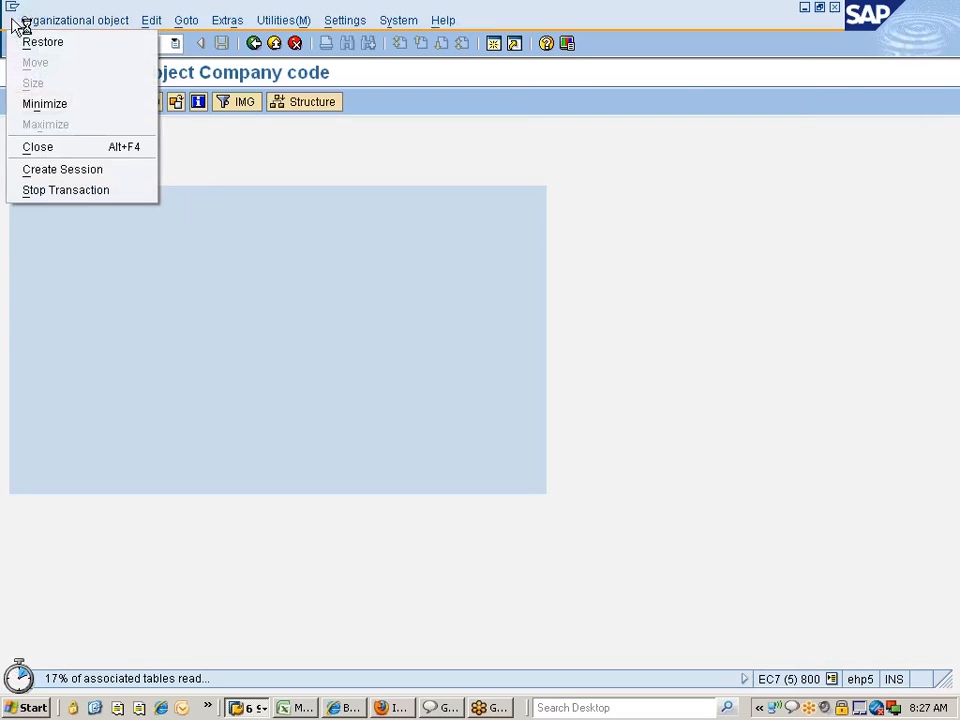
click(38, 189)
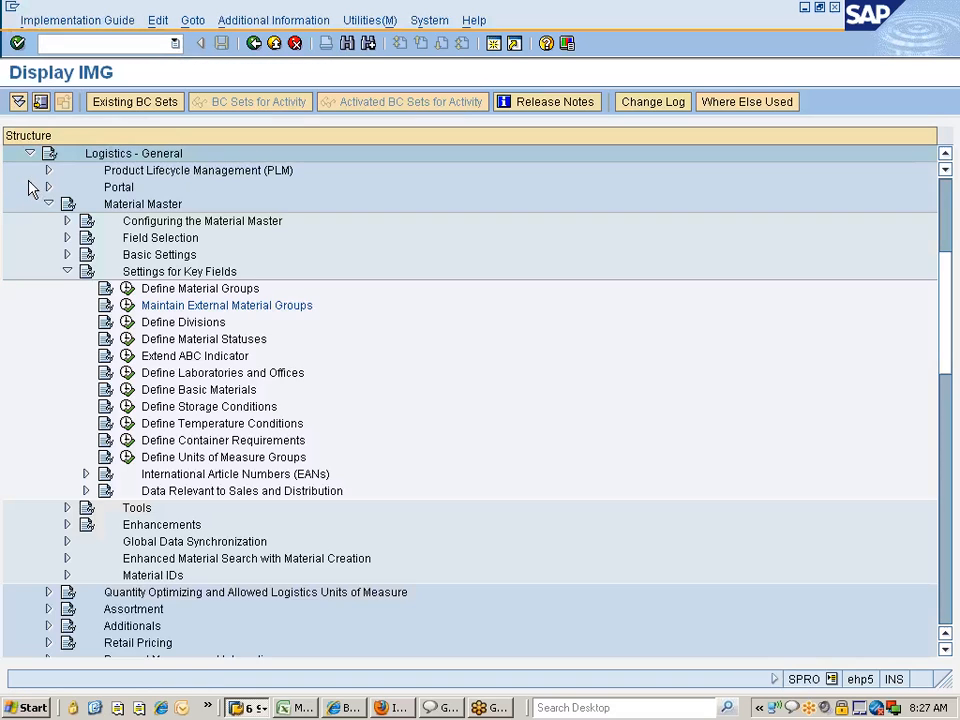
Open the Define Divisions activity under Settings for Key Fields.
click(180, 324)
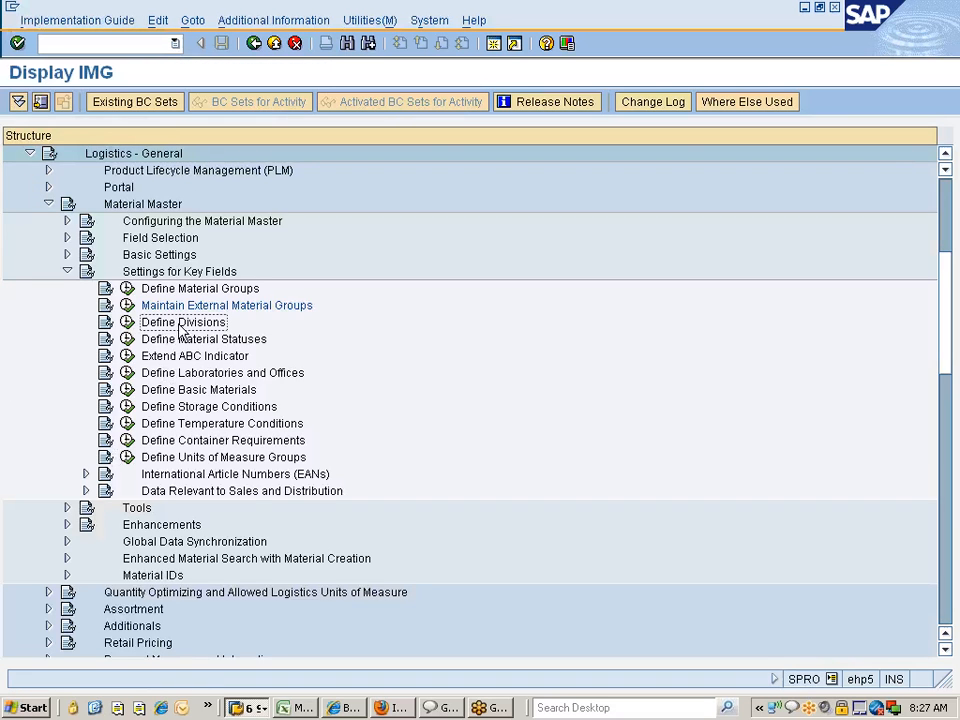
click(126, 325)
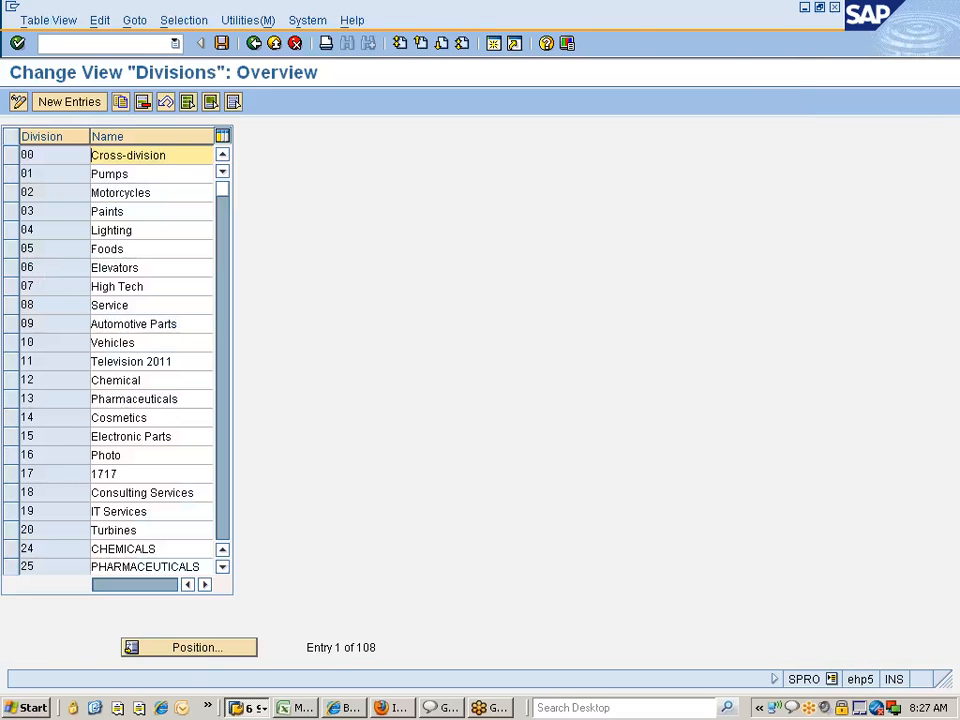
Switch to the other session, reopen the company code organizational object transaction and start displaying its structure.
key(alt+Tab)
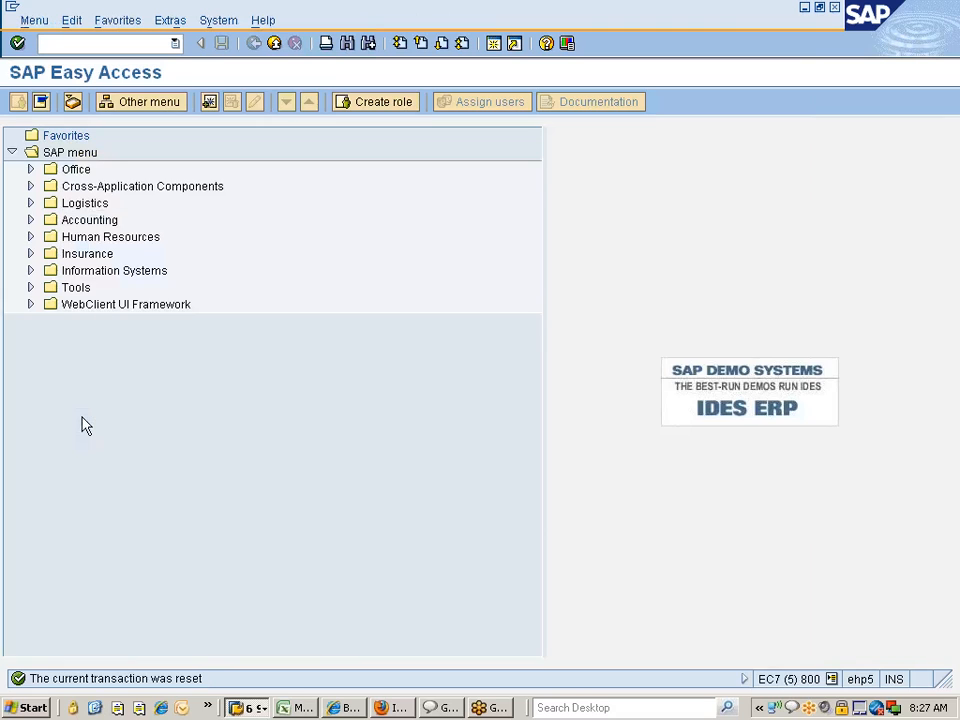
text(ed07)
key(Return)
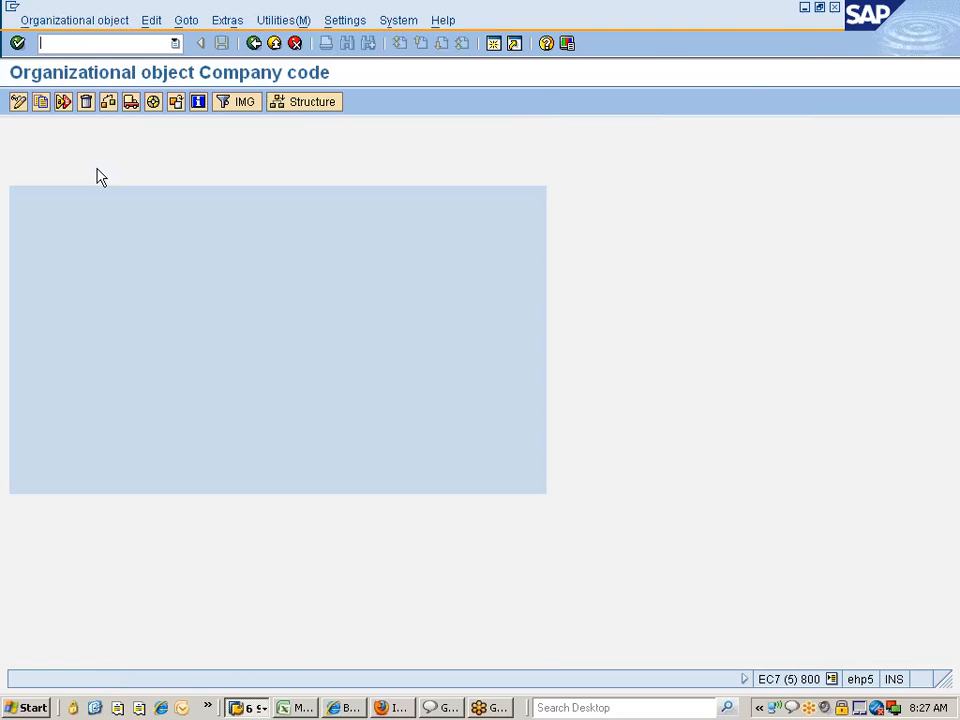
click(301, 104)
click(184, 103)
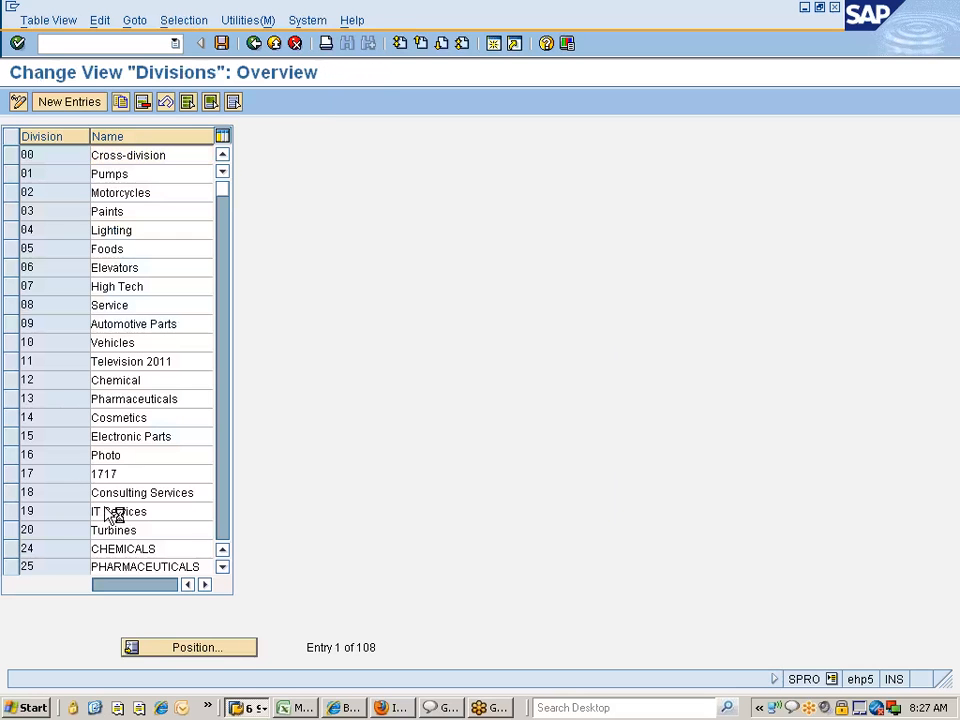
Locate division 77, Division for Nissan, in the divisions table.
scroll(93, 505, down, 1)
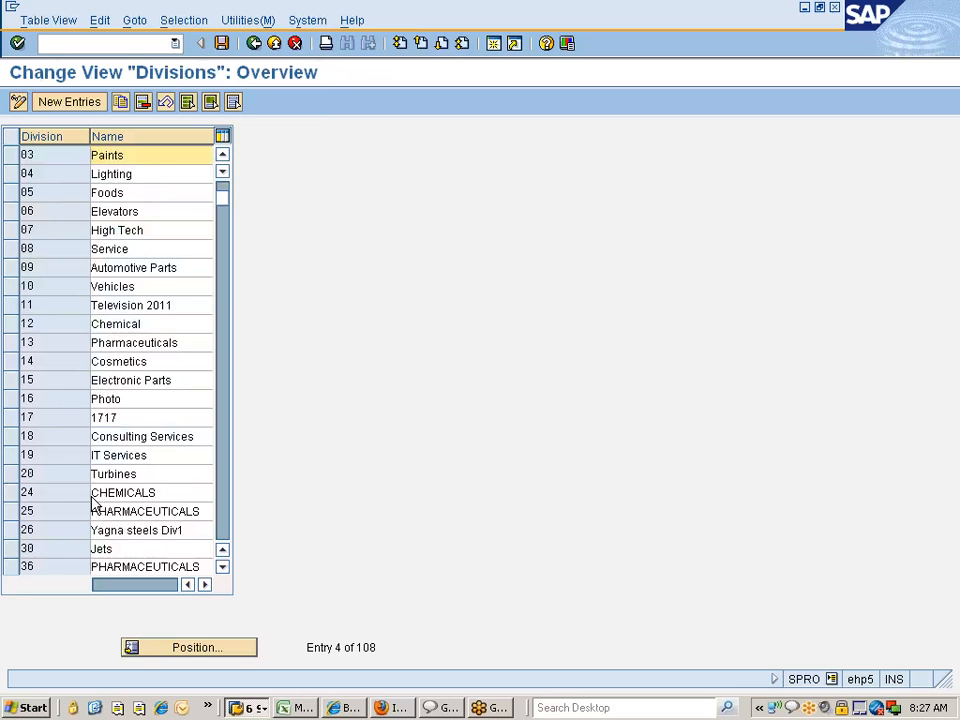
click(182, 645)
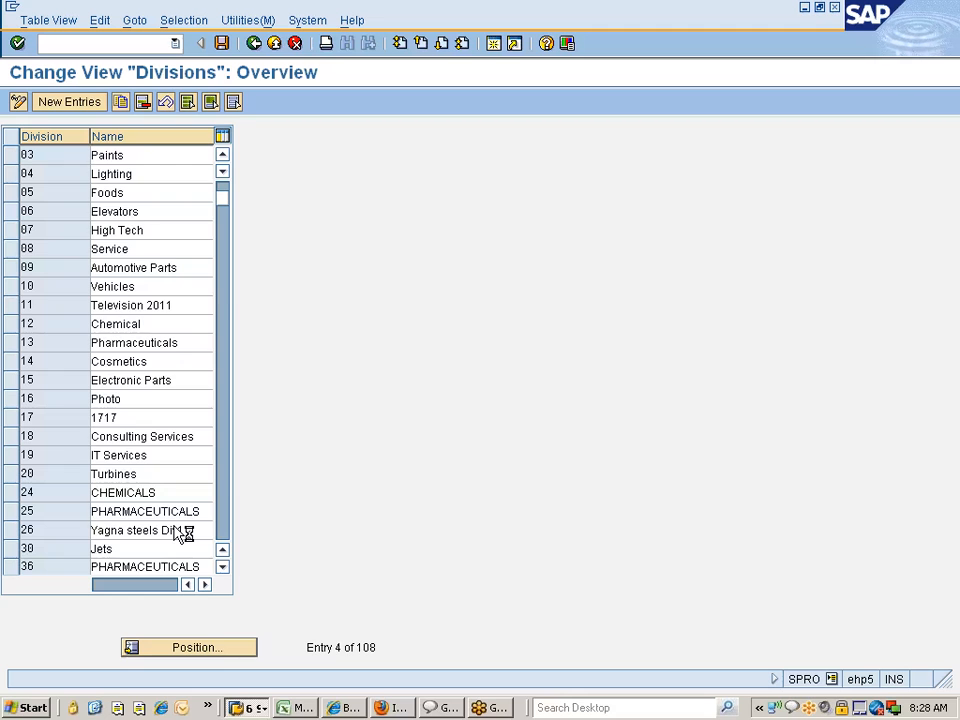
text(7d)
key(Return)
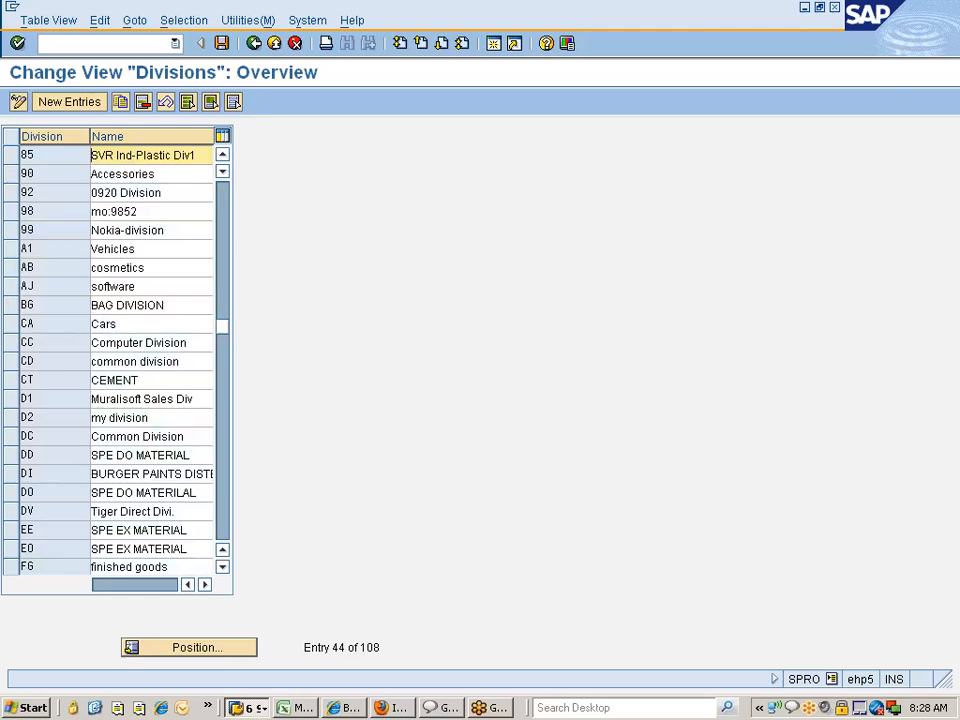
click(92, 530)
text(VENDM)
scroll(88, 360, up, 1)
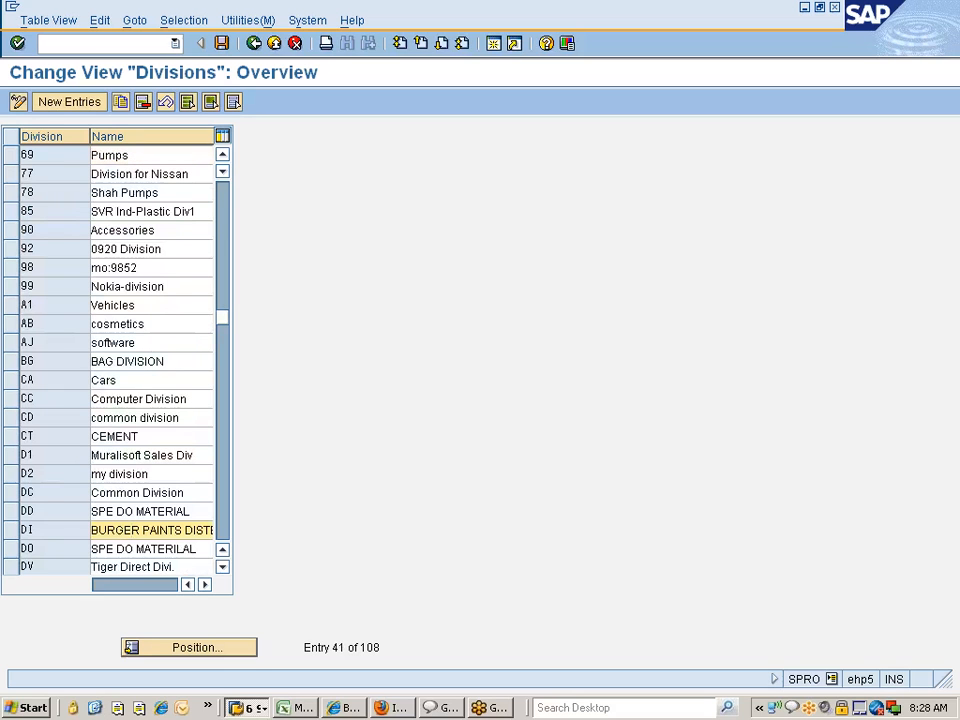
click(97, 174)
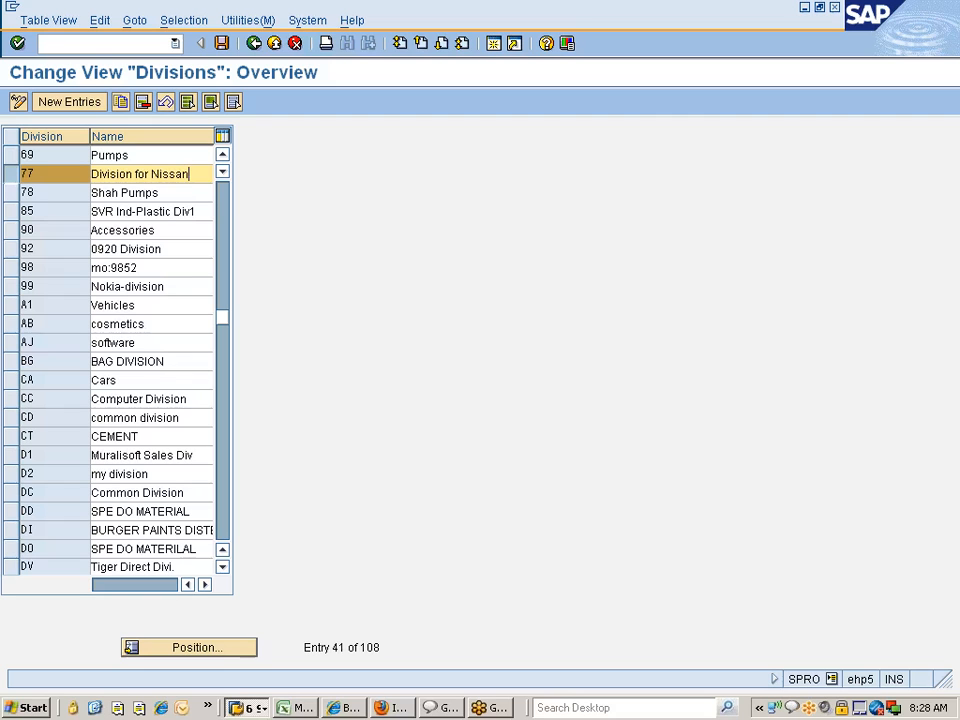
Show the empty new entries table for divisions and return to the IMG structure without saving.
click(74, 104)
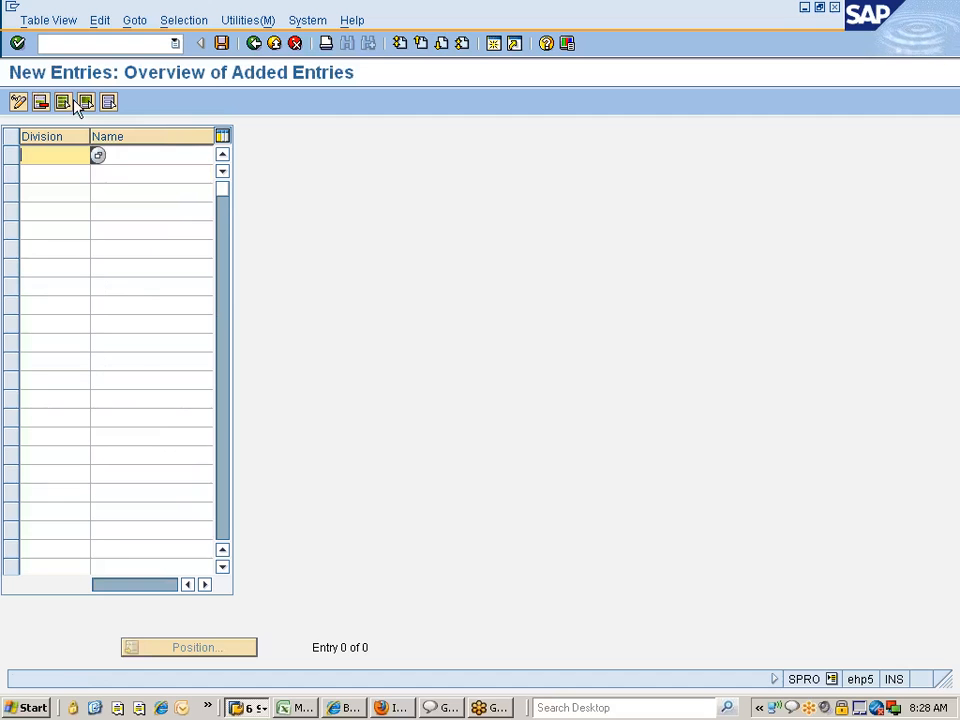
click(255, 45)
click(255, 45)
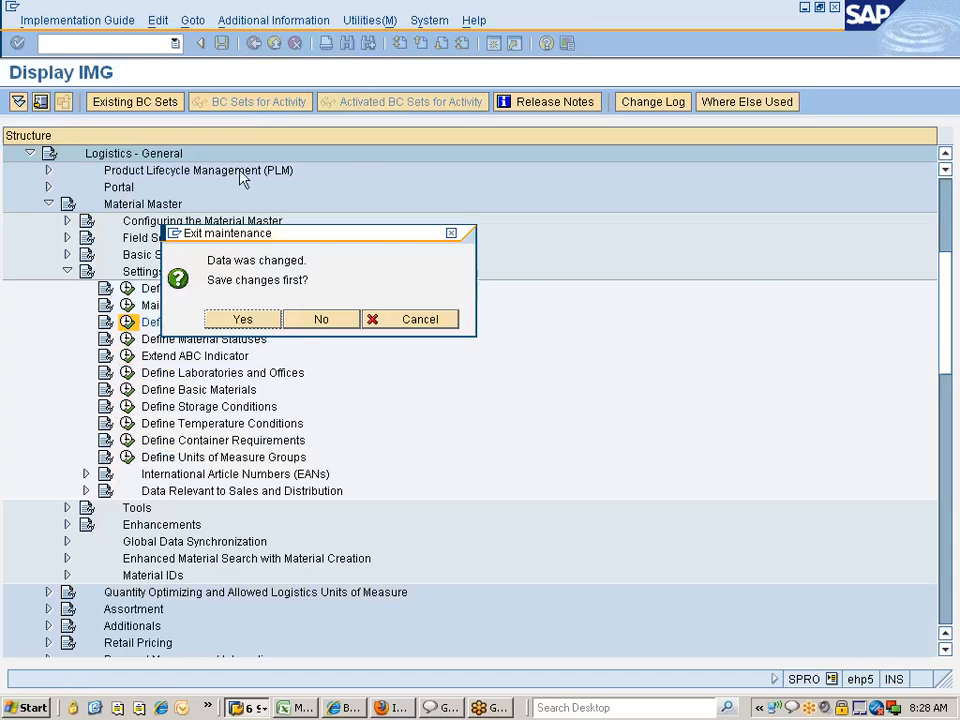
click(309, 320)
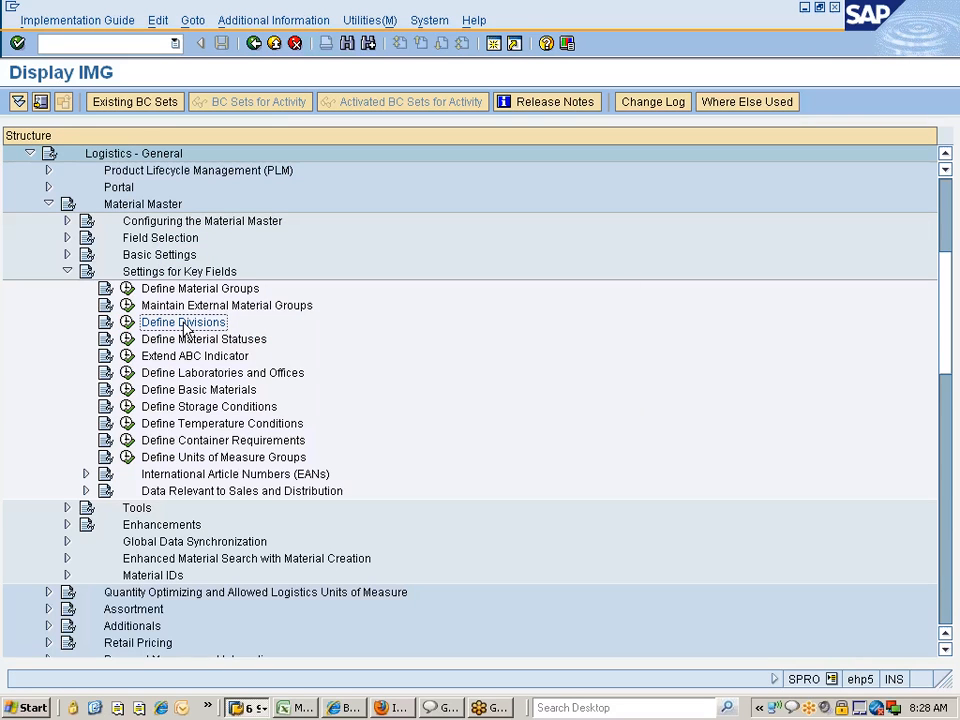
In the object lists session, search for company code 7777 and open the Nissan India Pvt Ltd structure.
key(alt+Tab)
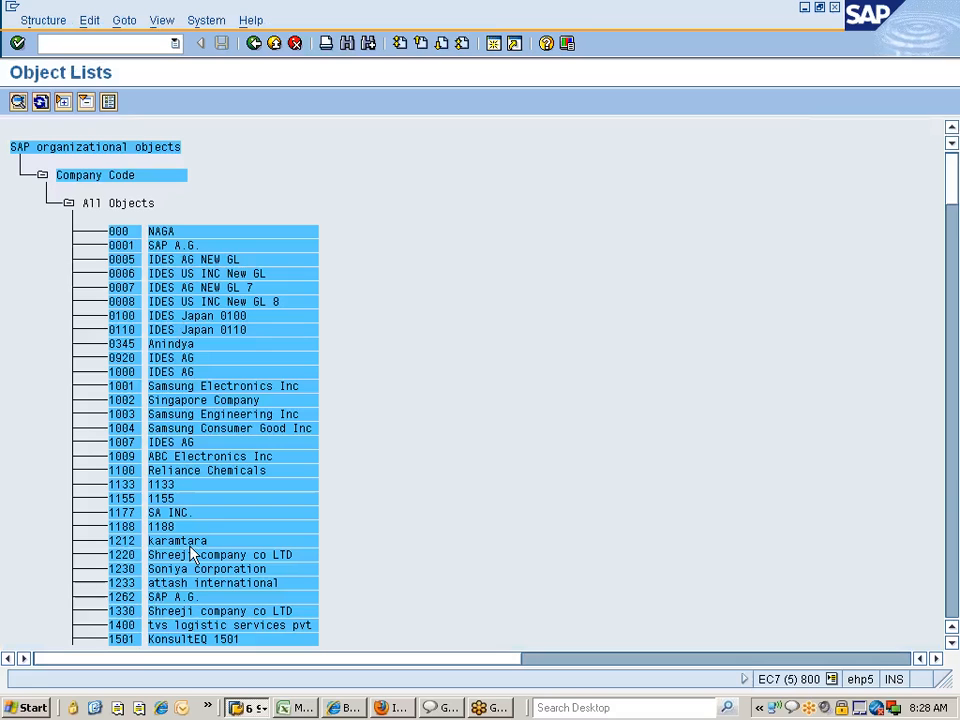
key(ctrl+f)
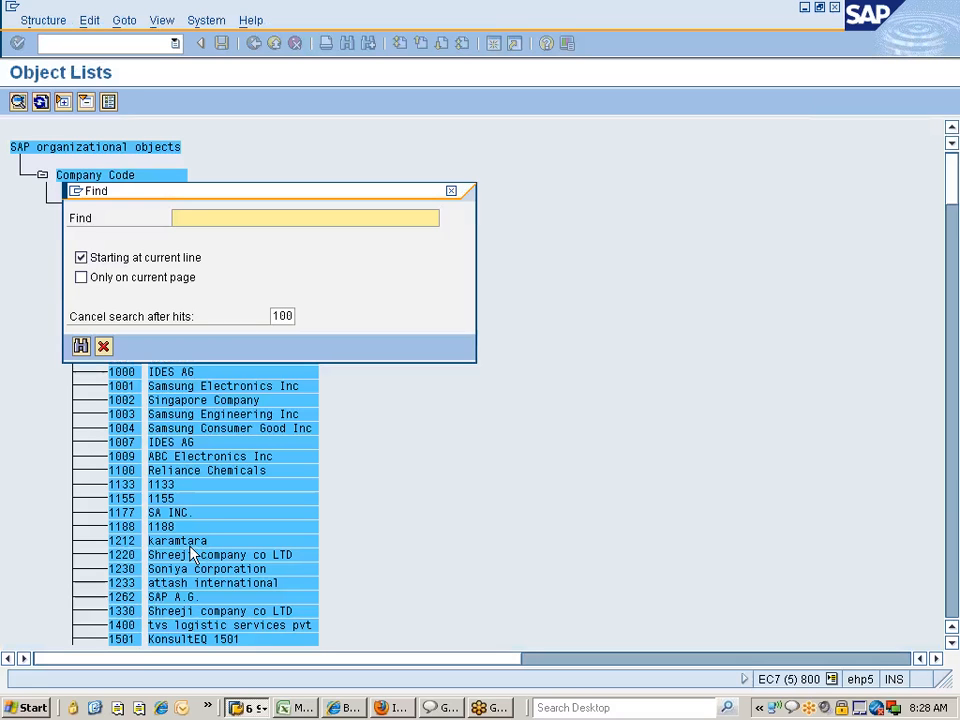
text(7777)
key(Return)
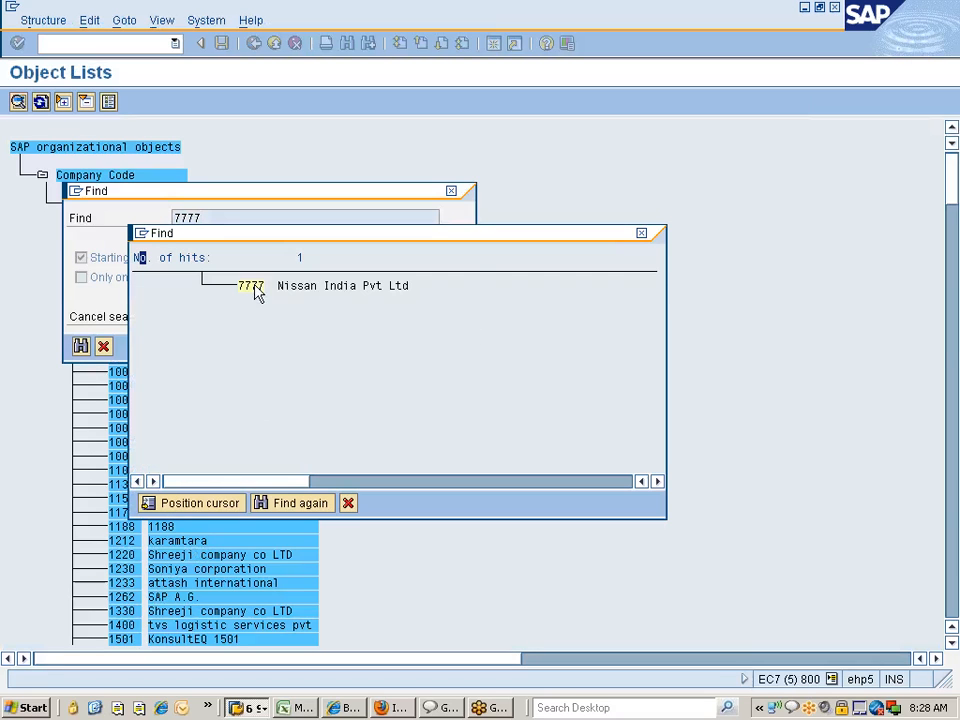
double_click(257, 287)
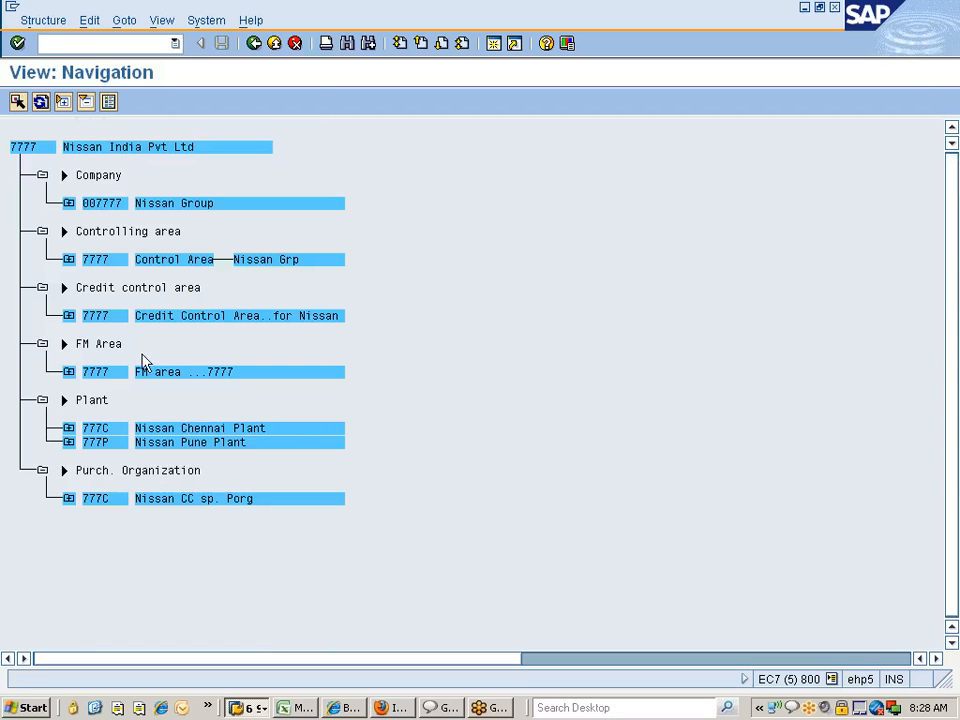
Expand the Nissan Group company, Nissan Chennai Plant 777C and its shipping point 0001, then return to the object list.
click(68, 204)
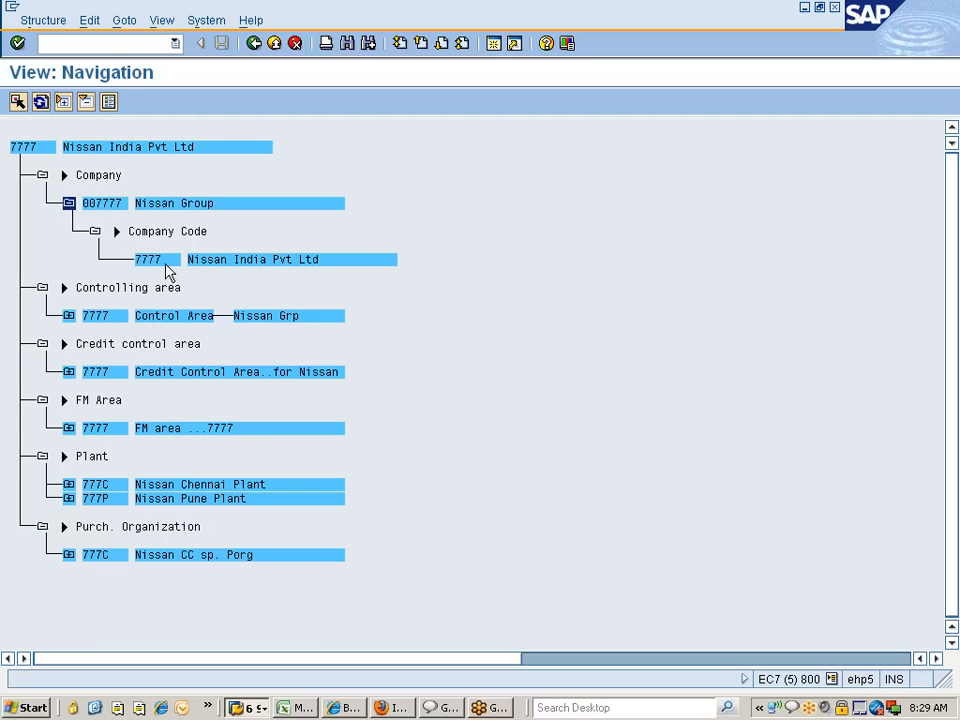
click(70, 484)
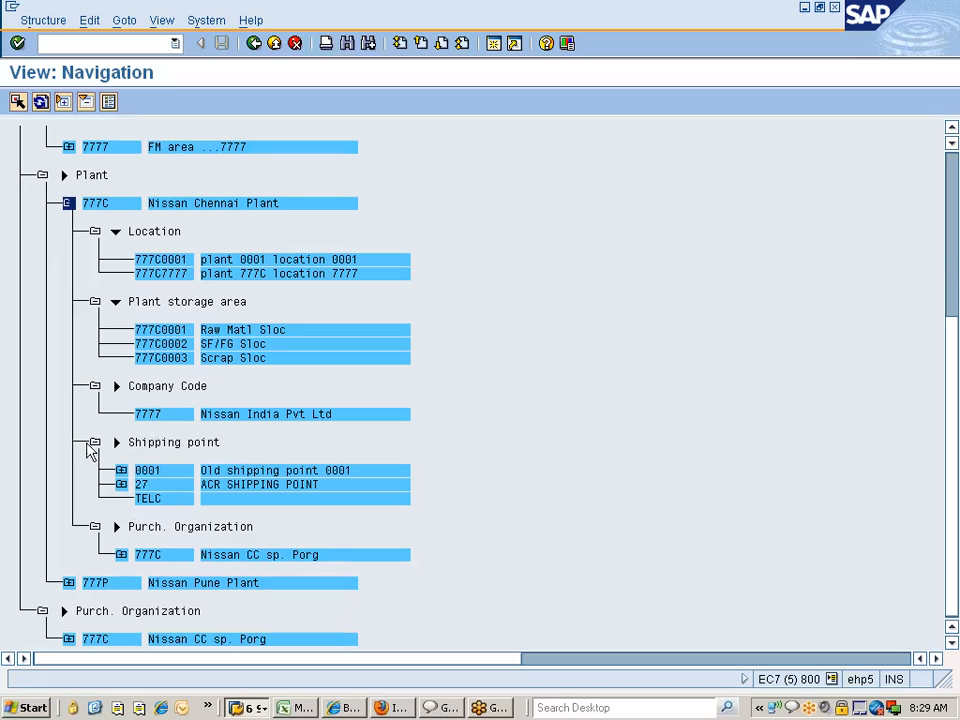
double_click(118, 474)
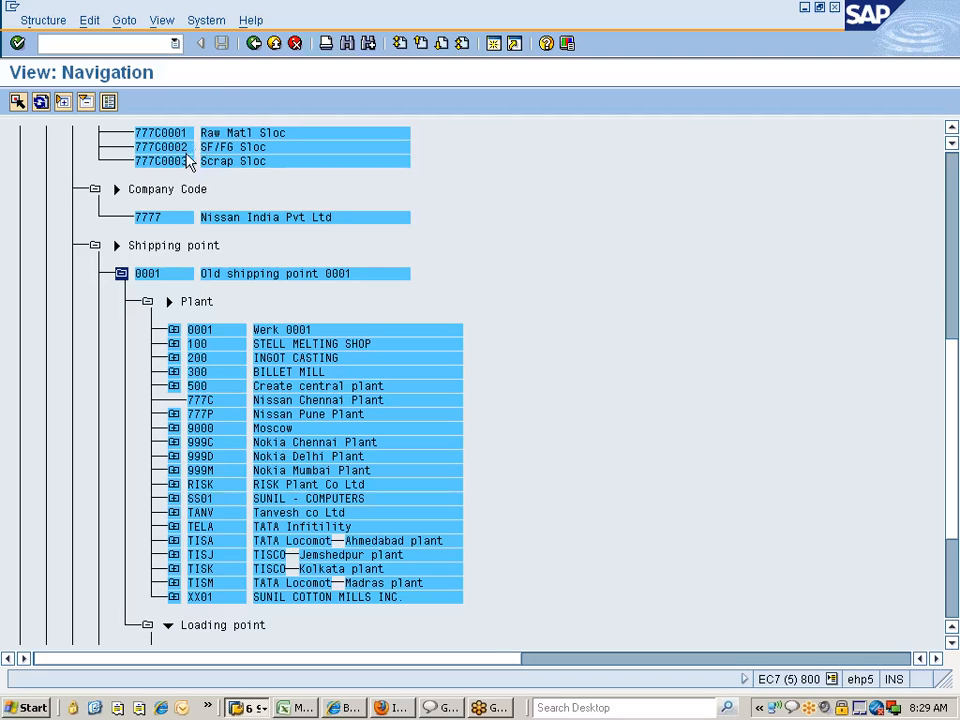
click(258, 45)
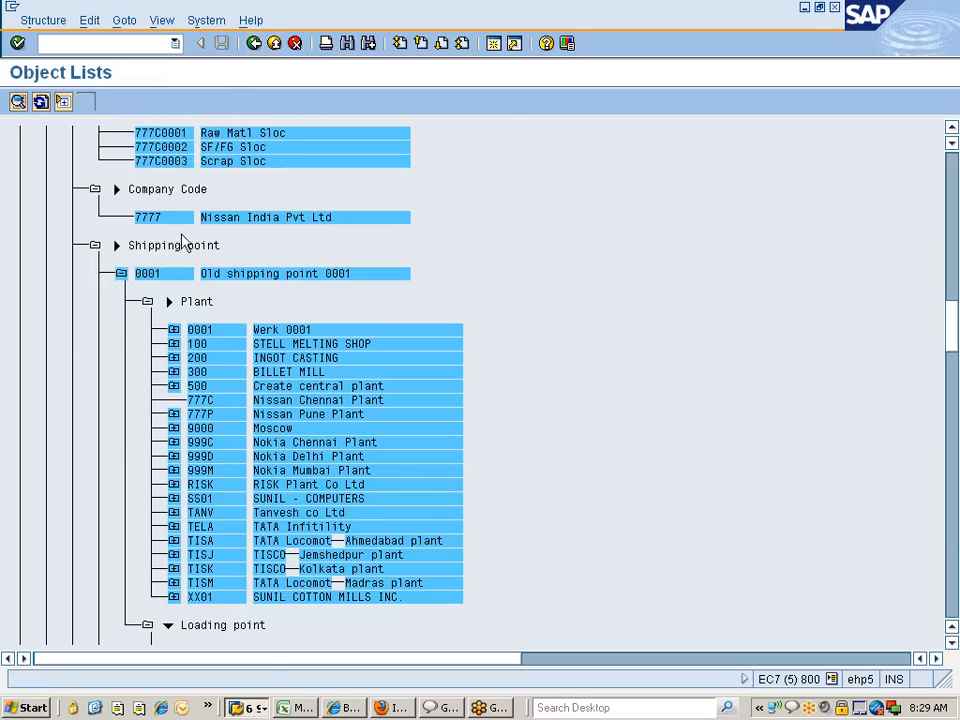
Switch back to the Display IMG session and select the Define Material Statuses activity.
click(247, 707)
click(283, 650)
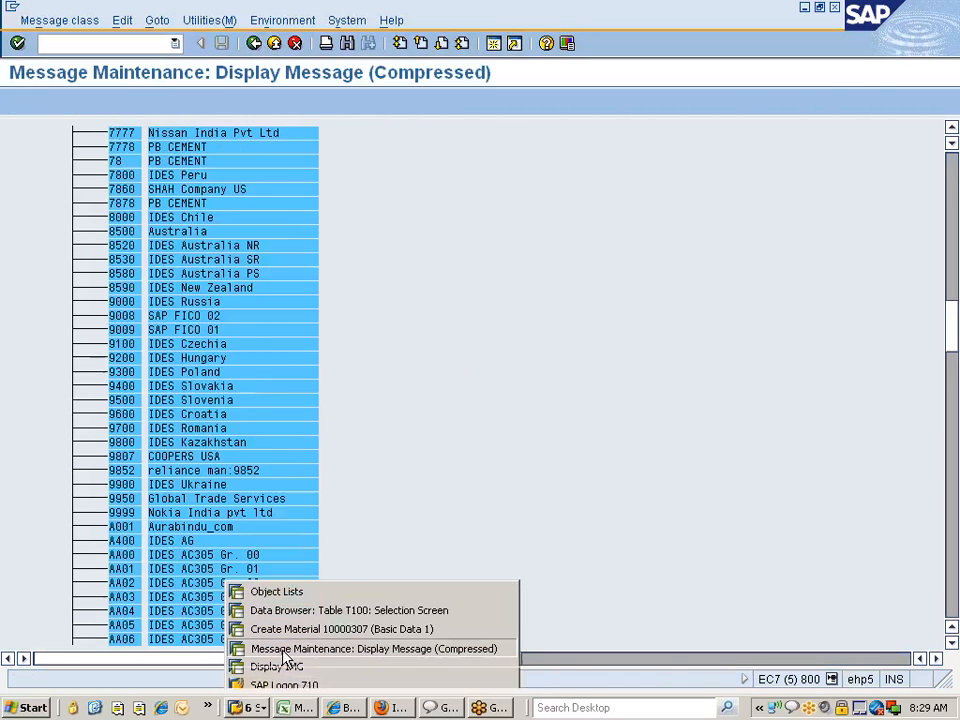
click(247, 707)
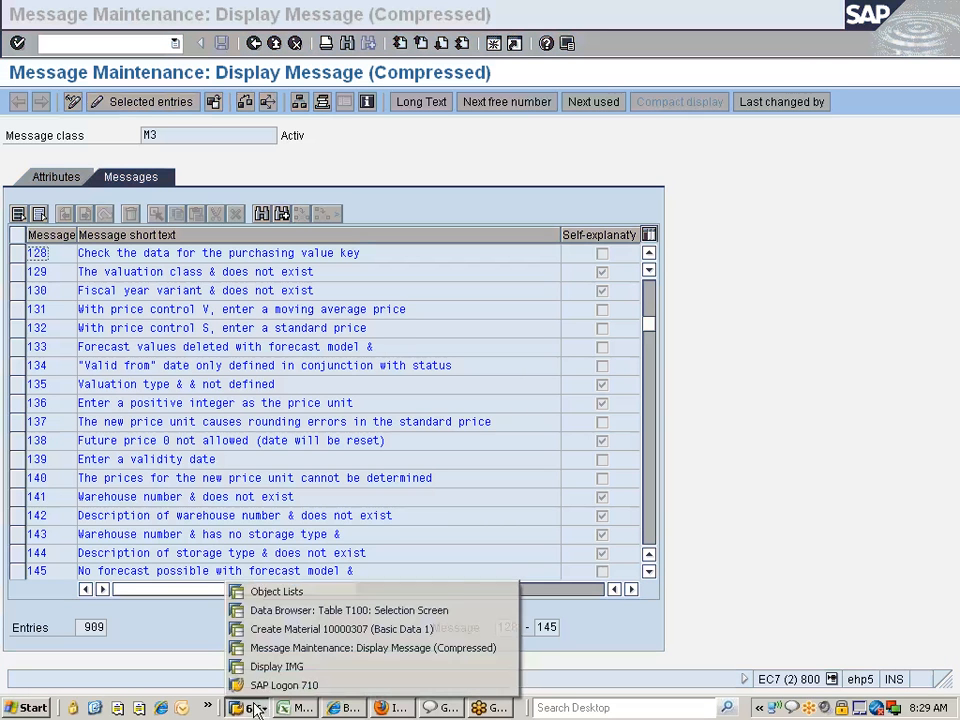
click(287, 630)
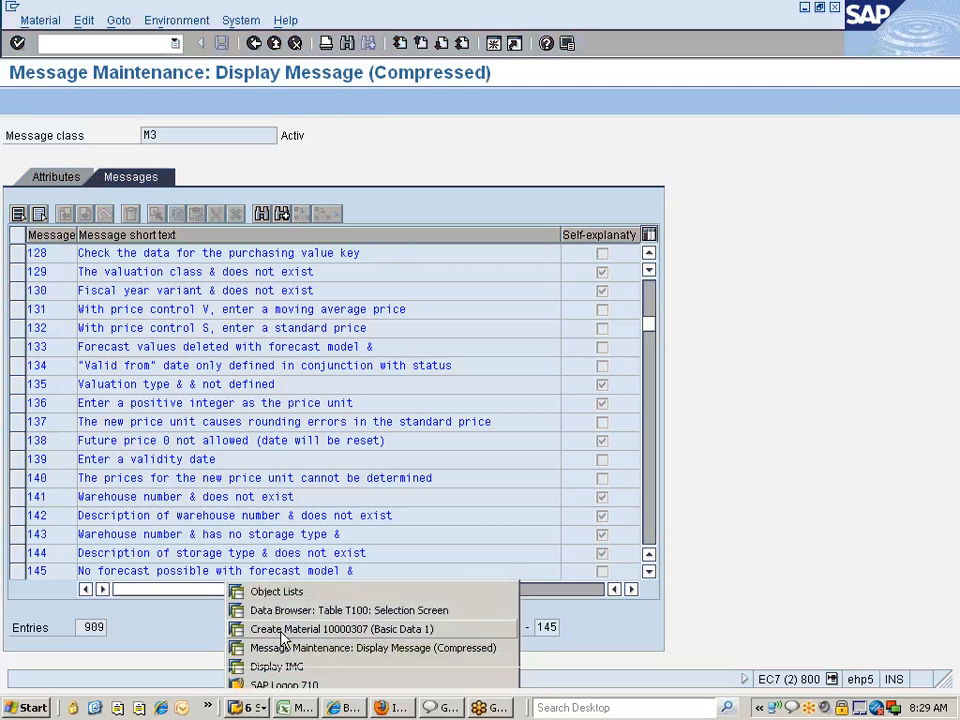
click(240, 708)
click(278, 666)
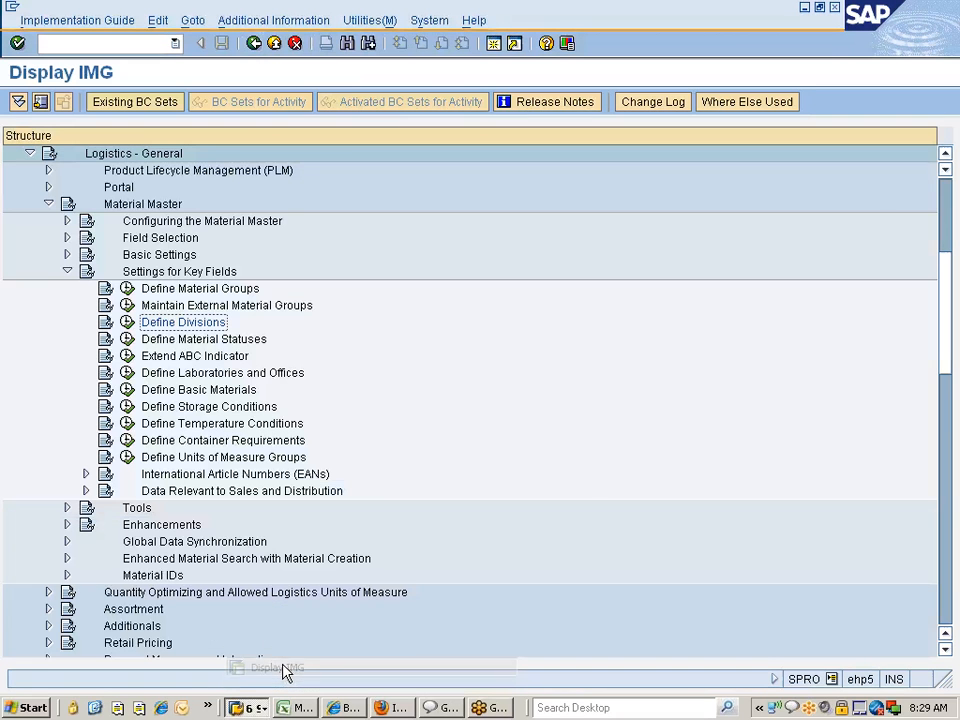
click(186, 342)
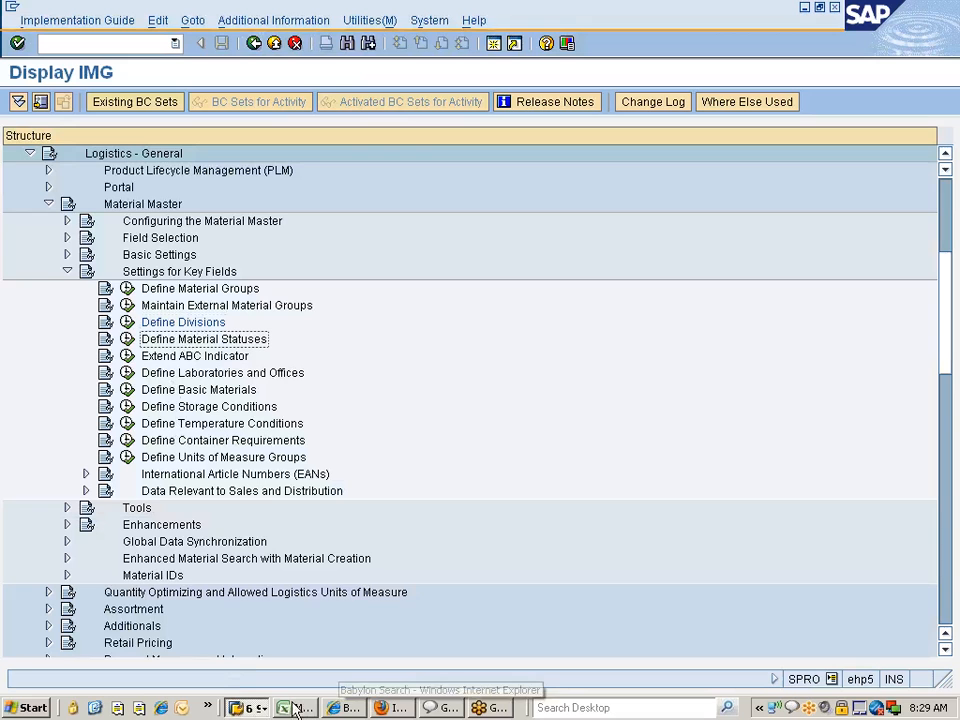
Switch to the Create Material 10000307 session and go to the cross-plant material status field in Basic data 1.
click(258, 708)
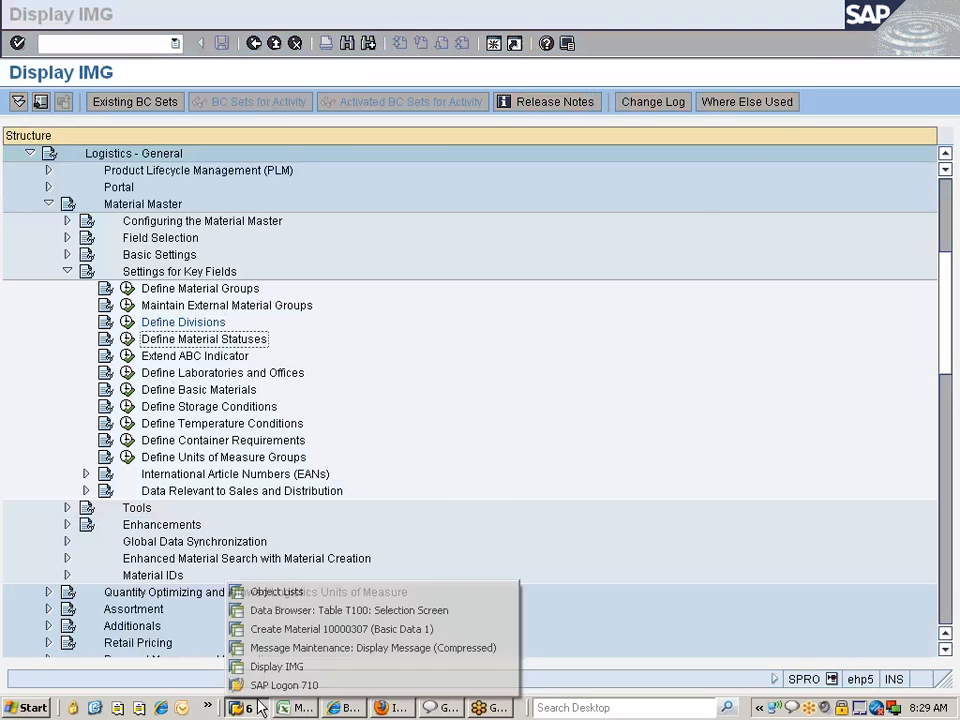
click(288, 630)
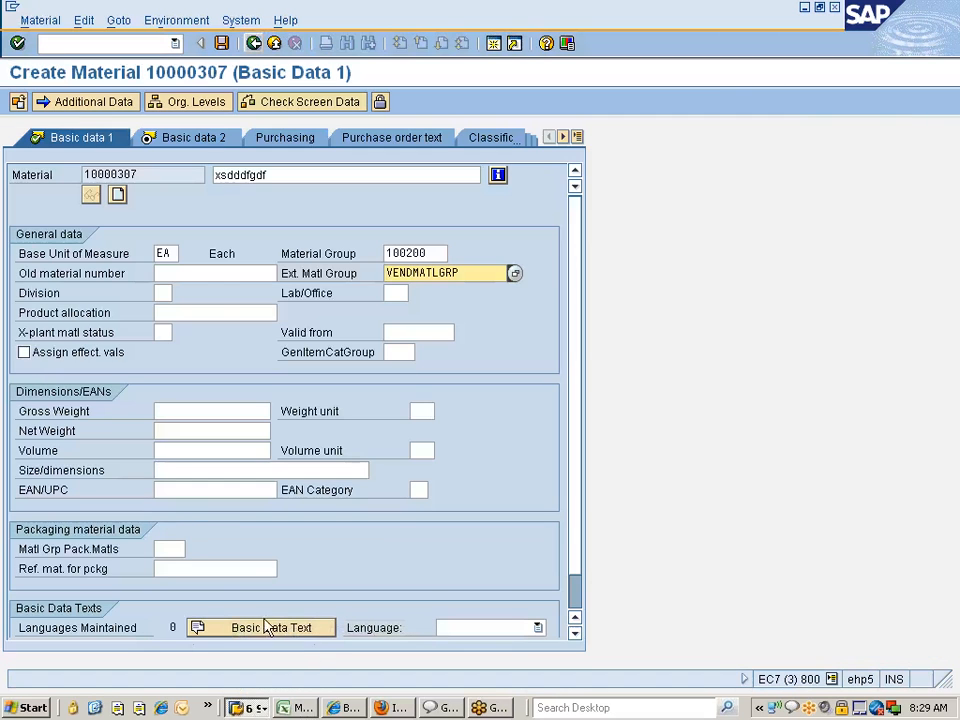
click(162, 332)
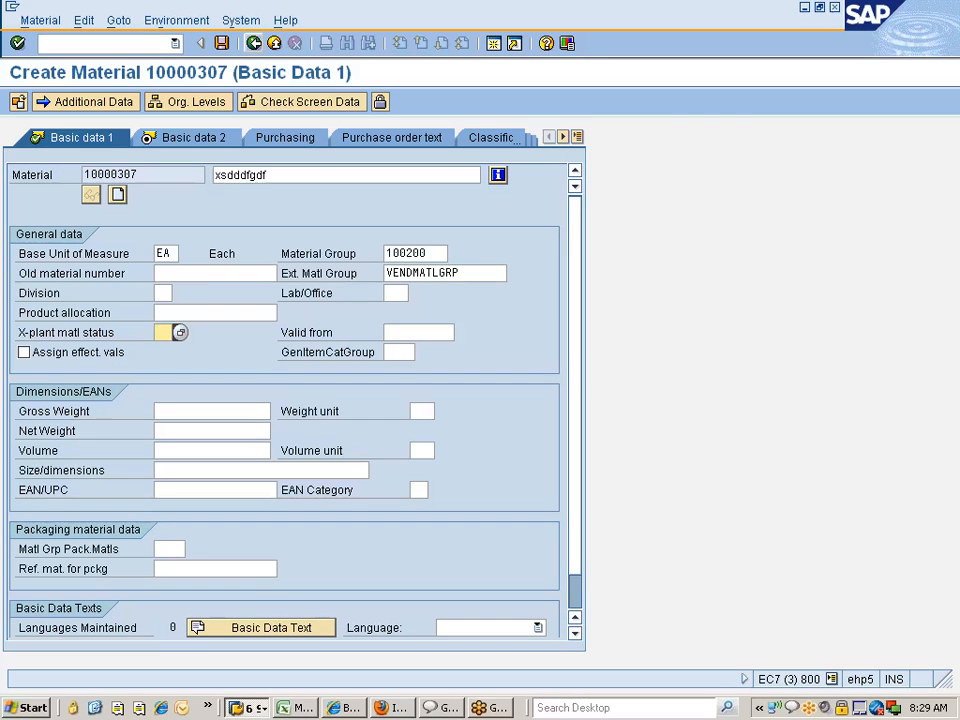
Open the Purchasing view for plant 777C, list the possible plant-specific material statuses and close the list without choosing one.
click(264, 145)
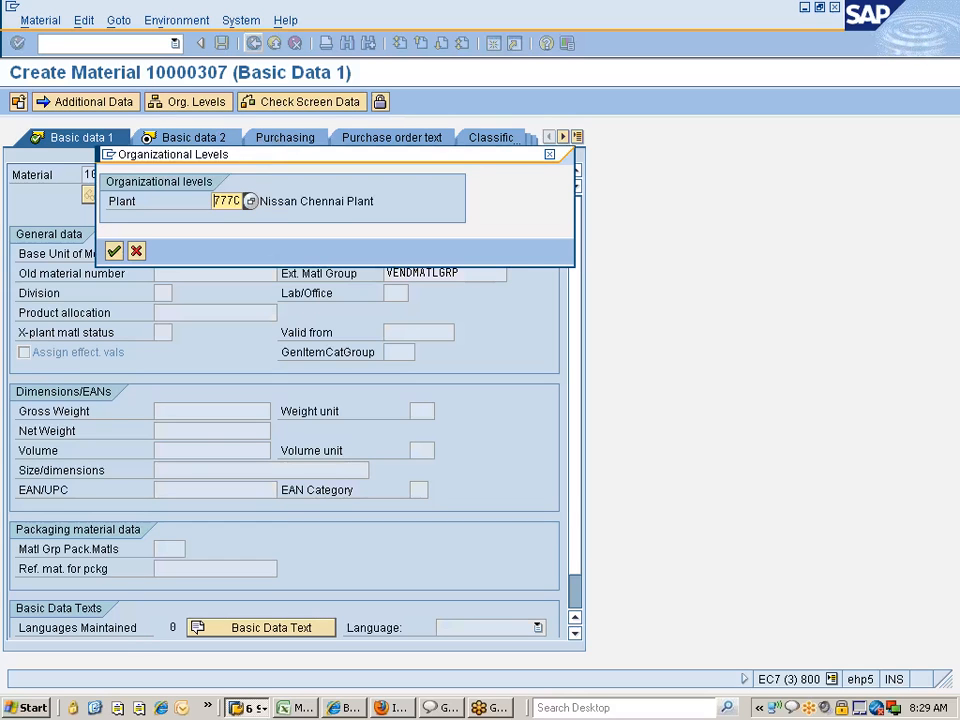
key(Return)
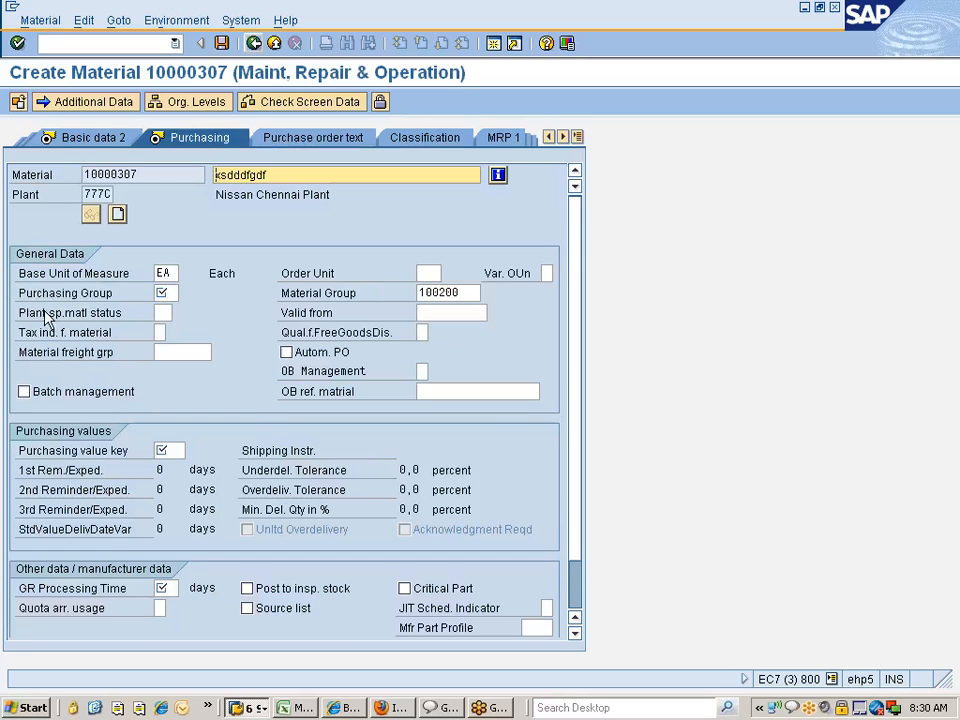
click(164, 313)
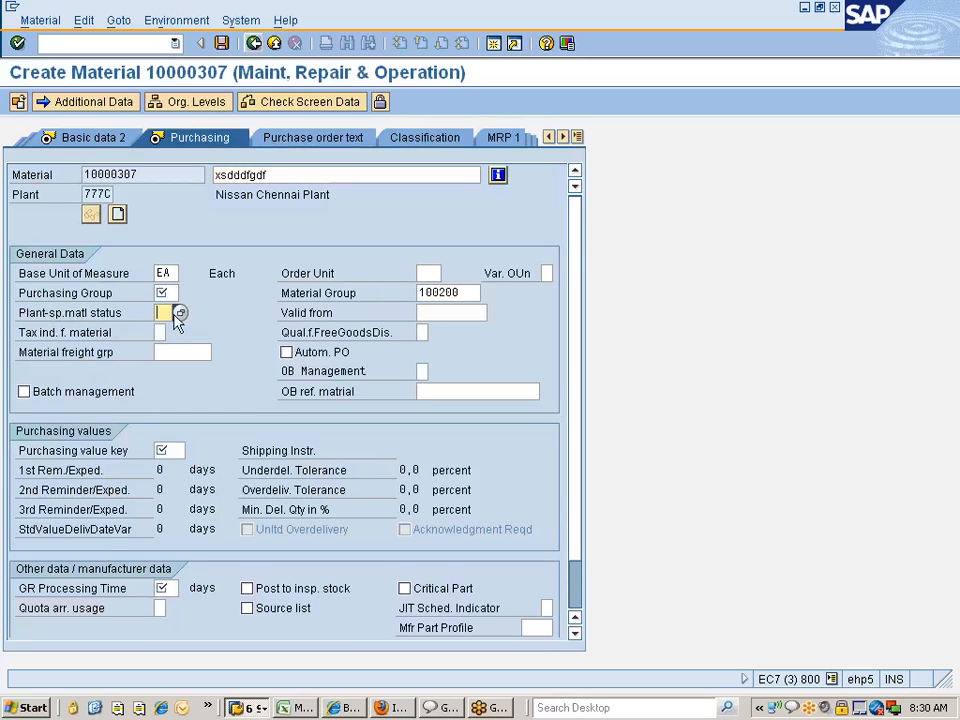
click(180, 314)
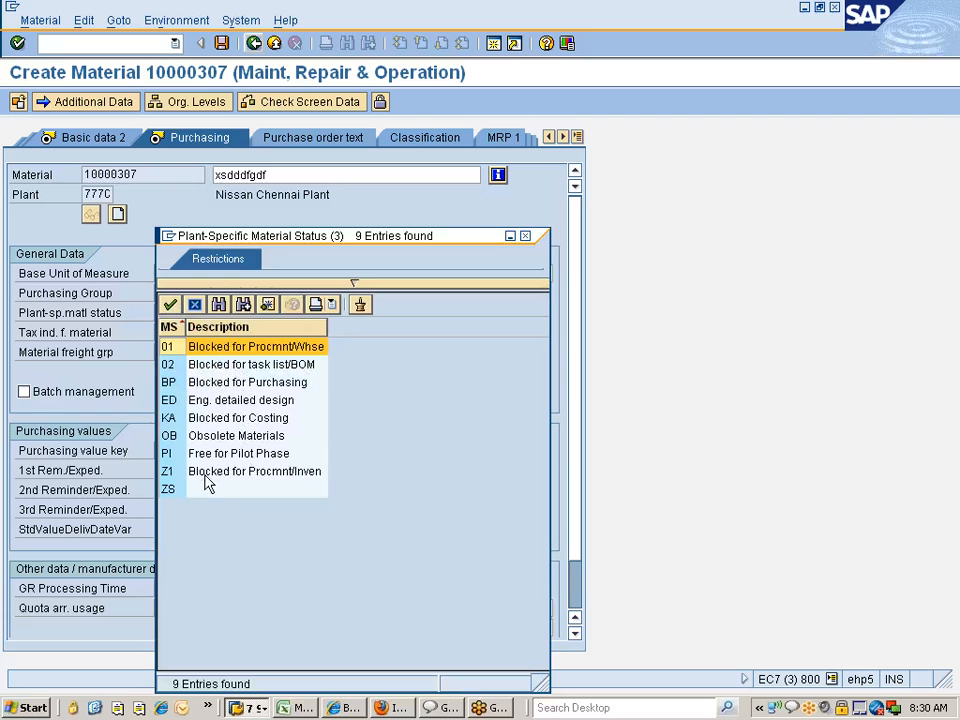
click(196, 305)
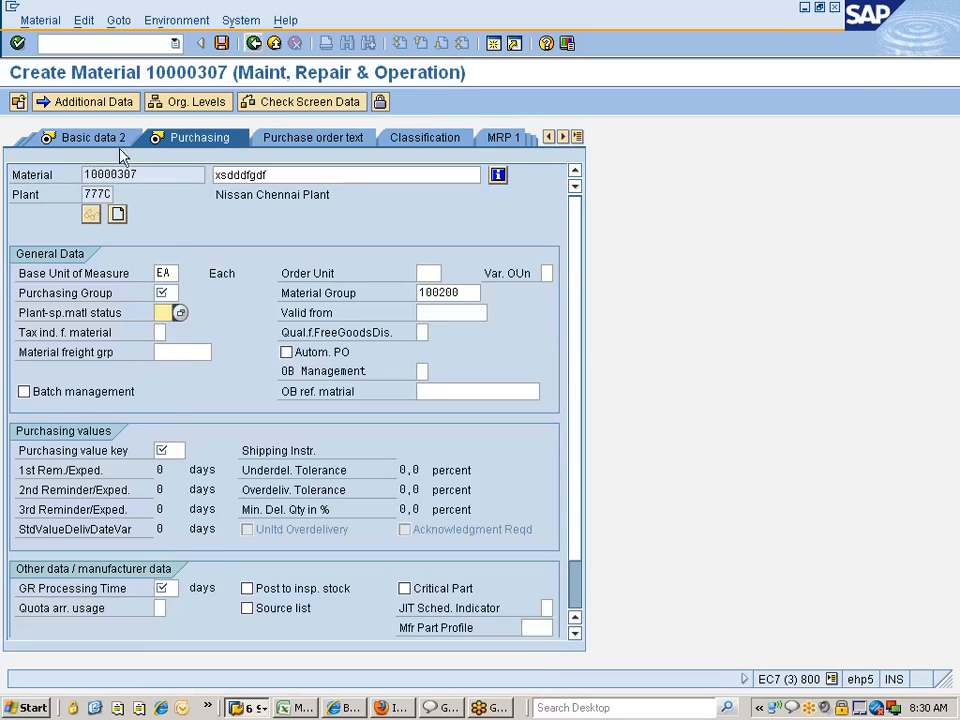
Fill in the required purchasing fields with purchasing group 002, purchasing value key 1 and GR processing time 1 day.
click(577, 137)
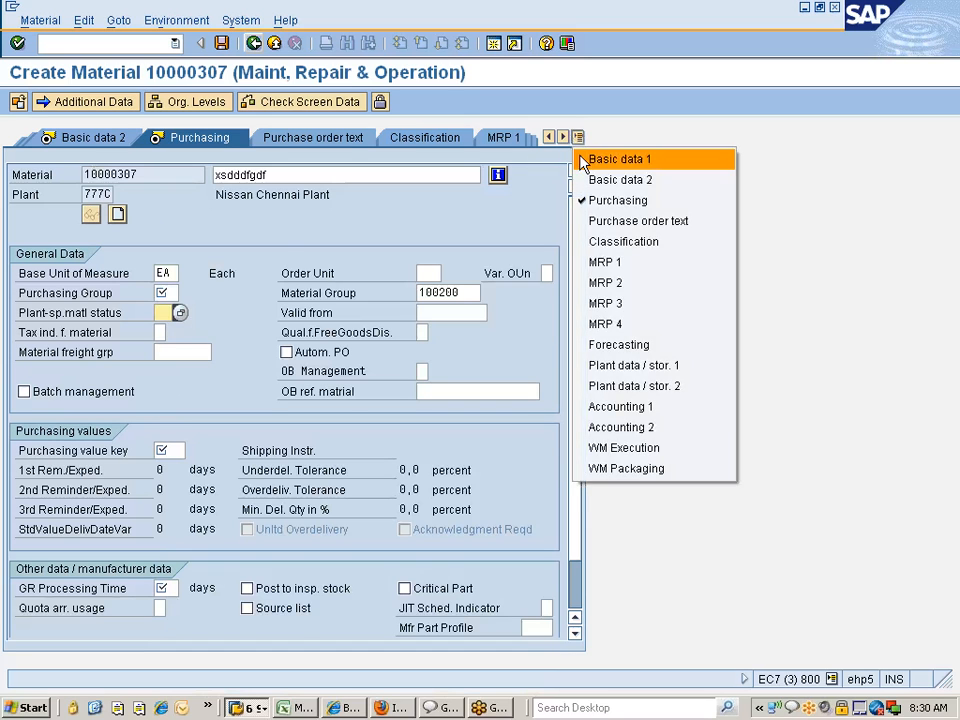
click(610, 159)
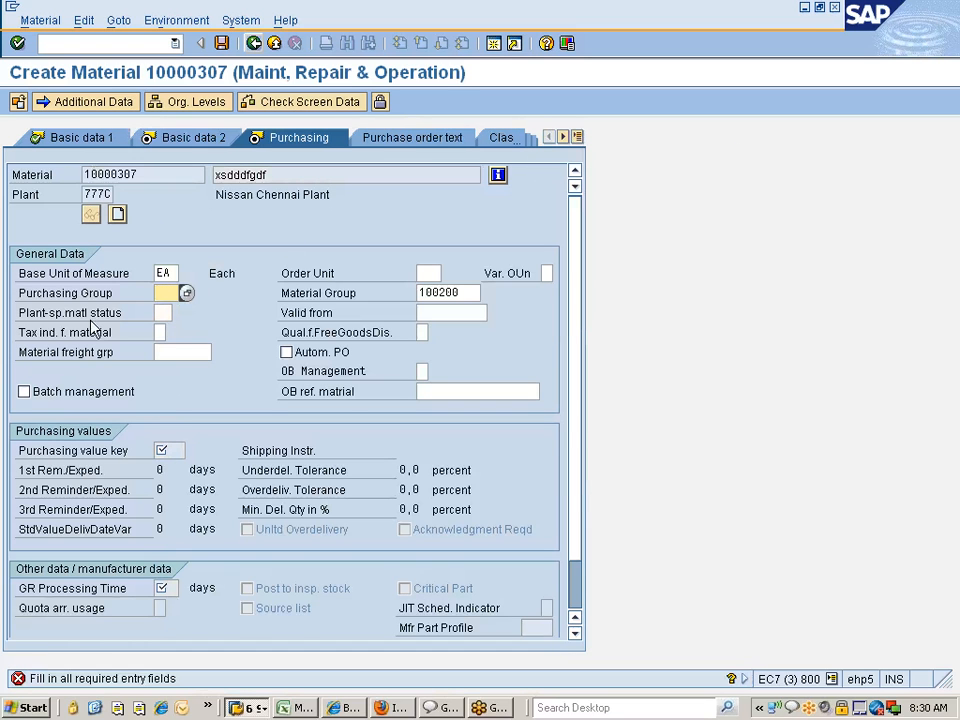
text(002)
key(Return)
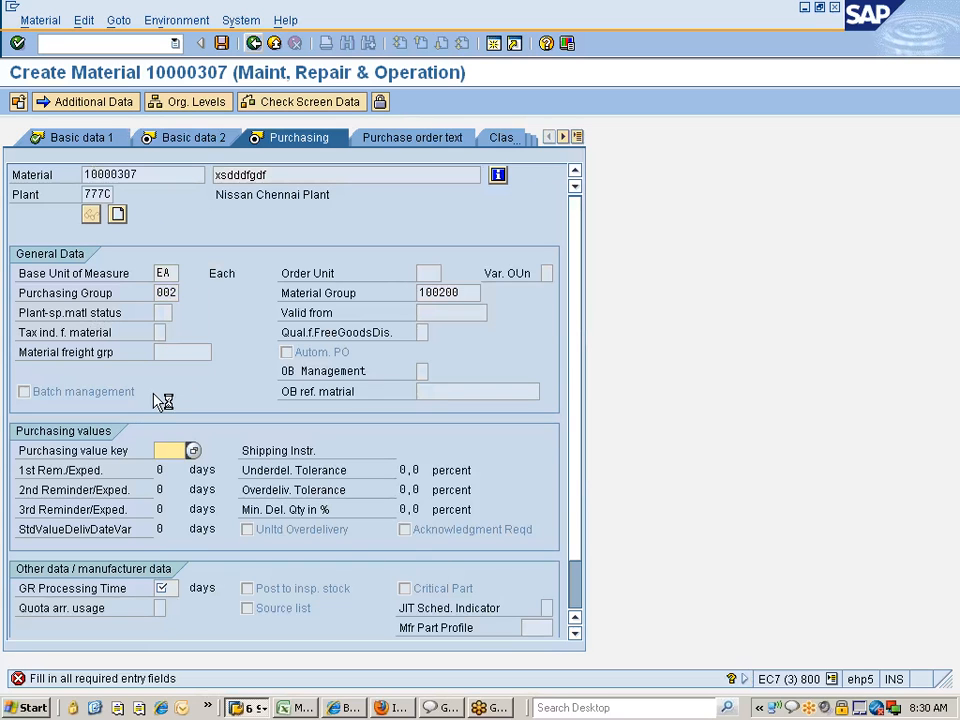
text(1)
key(Return)
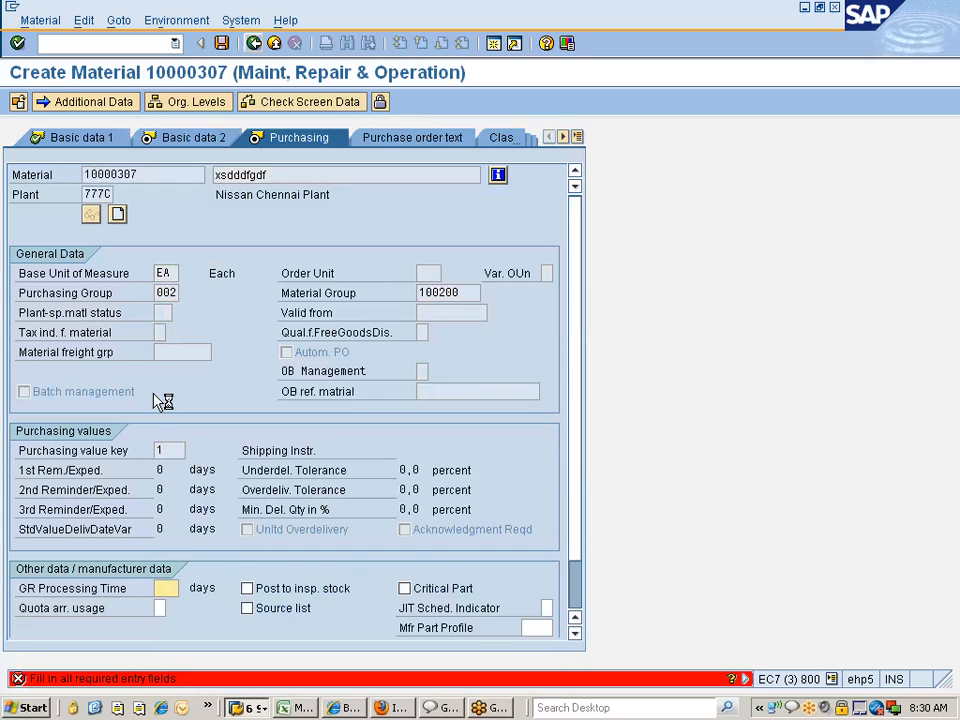
text(1)
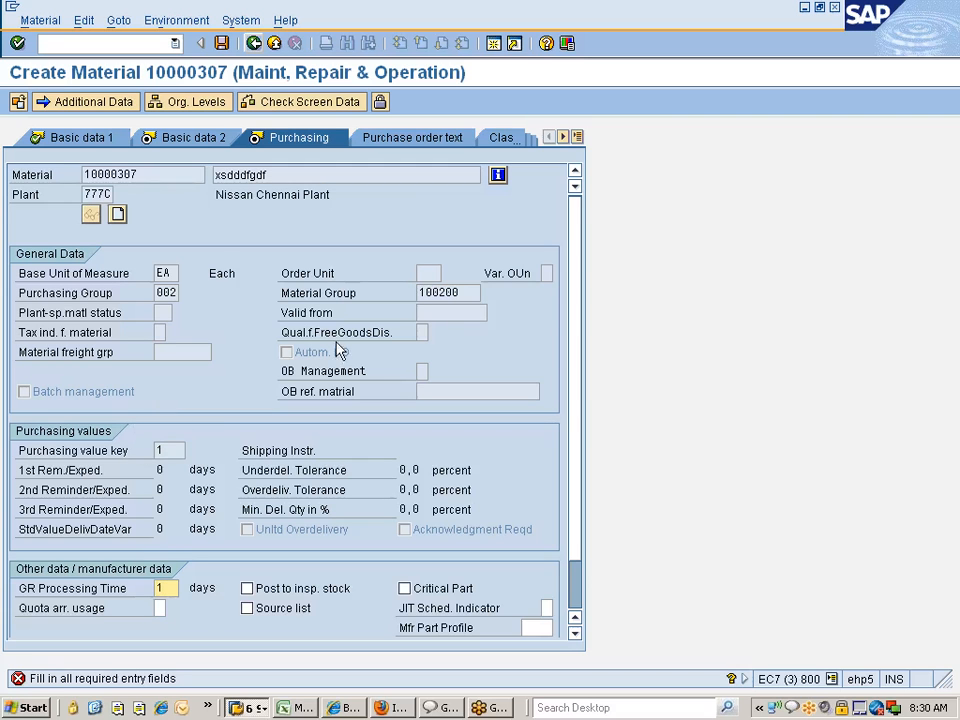
Return to Basic data 1 and list the possible cross-plant material statuses.
click(88, 140)
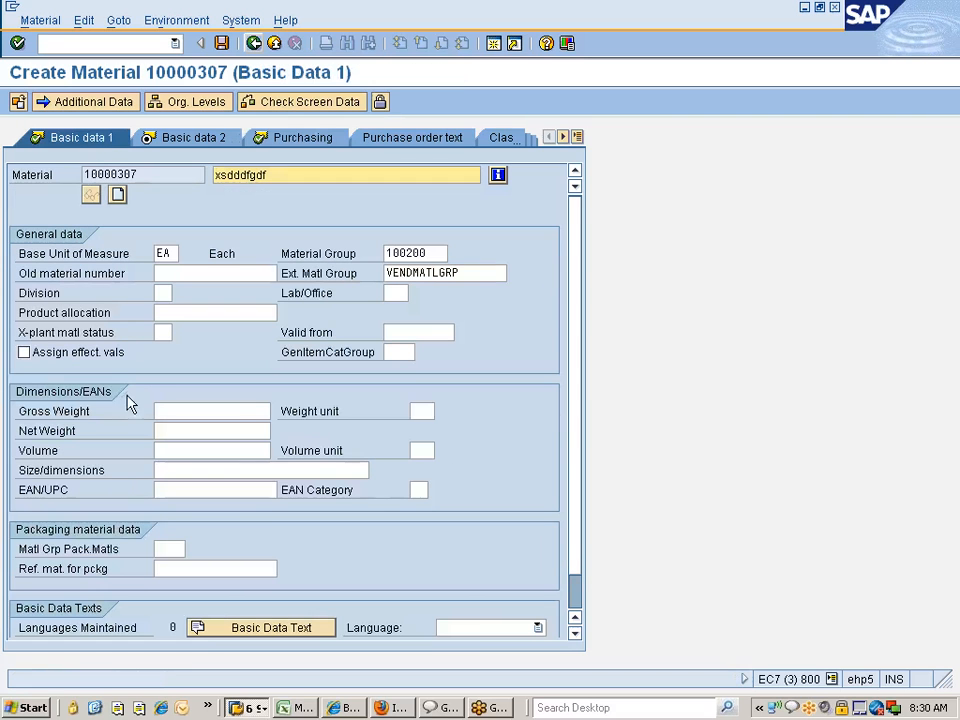
click(162, 333)
click(181, 333)
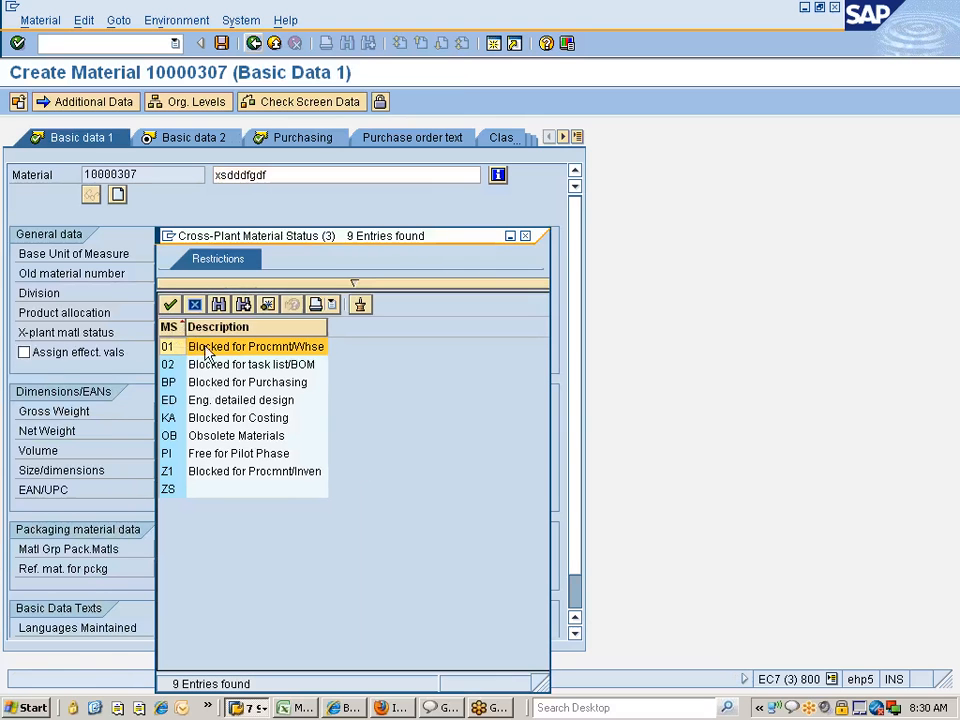
Switch to the Display IMG session and open the Define Material Statuses activity.
click(256, 706)
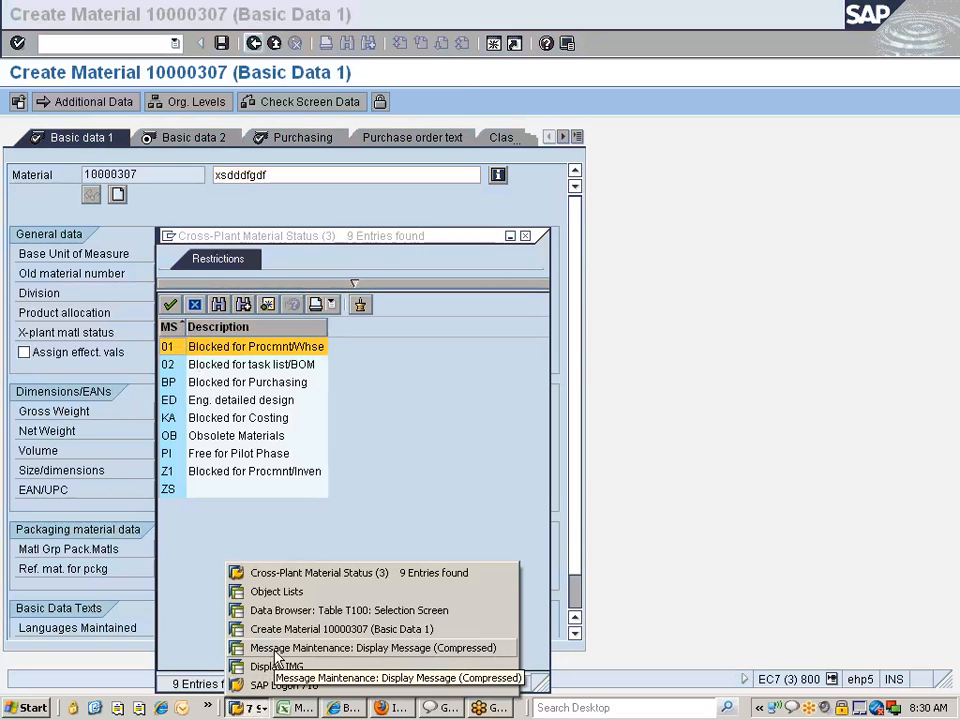
click(268, 666)
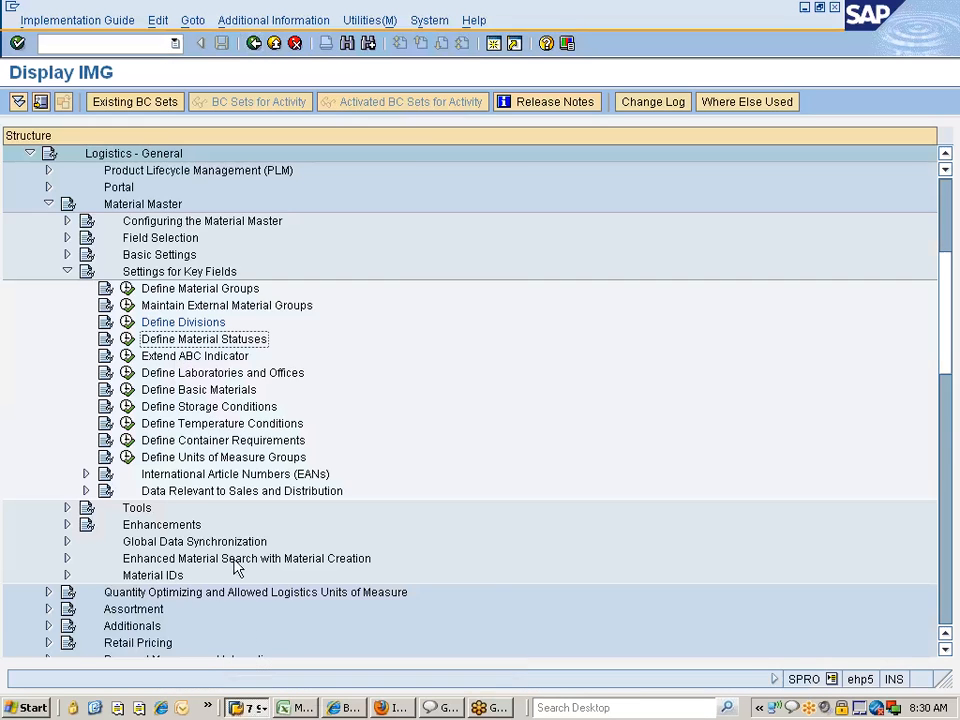
click(127, 340)
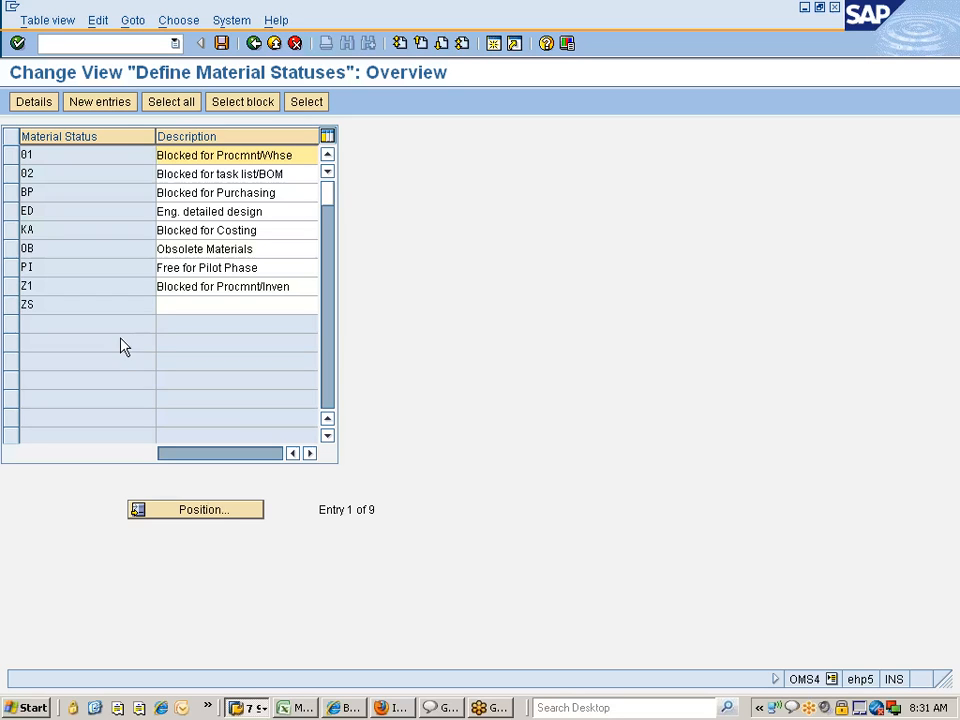
Select material status ZS in the overview table and open its details.
click(15, 309)
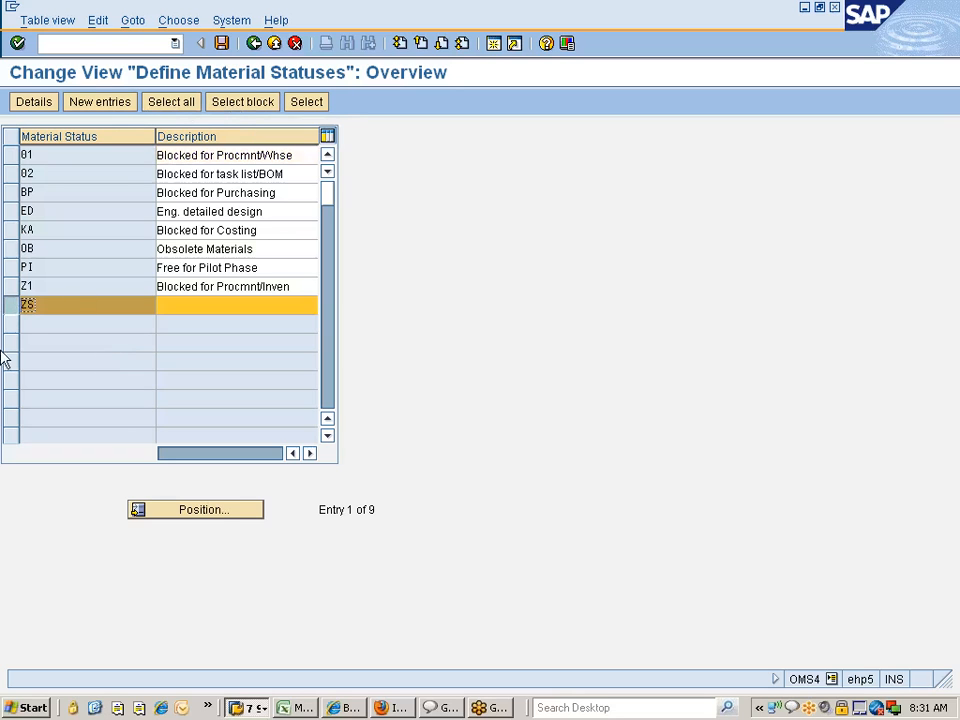
click(14, 309)
key(Tab)
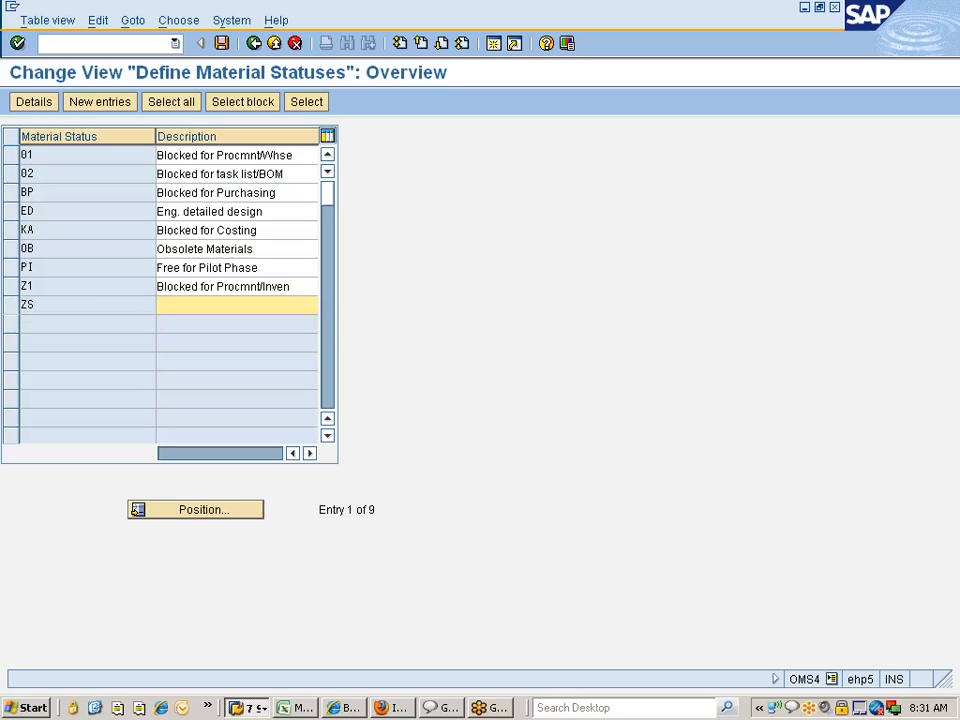
click(14, 306)
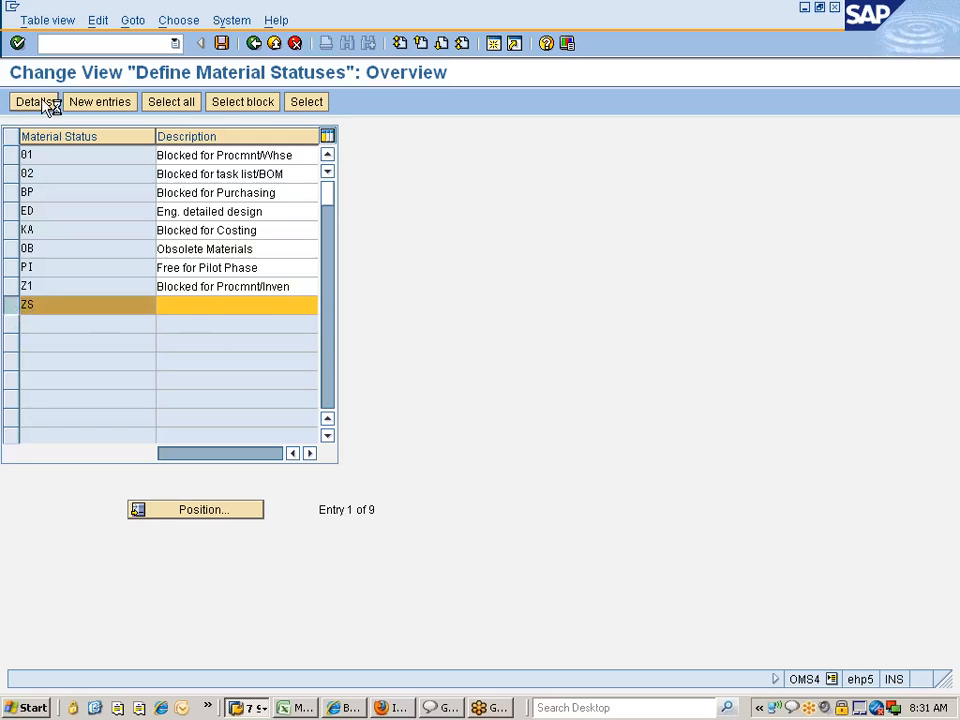
click(44, 102)
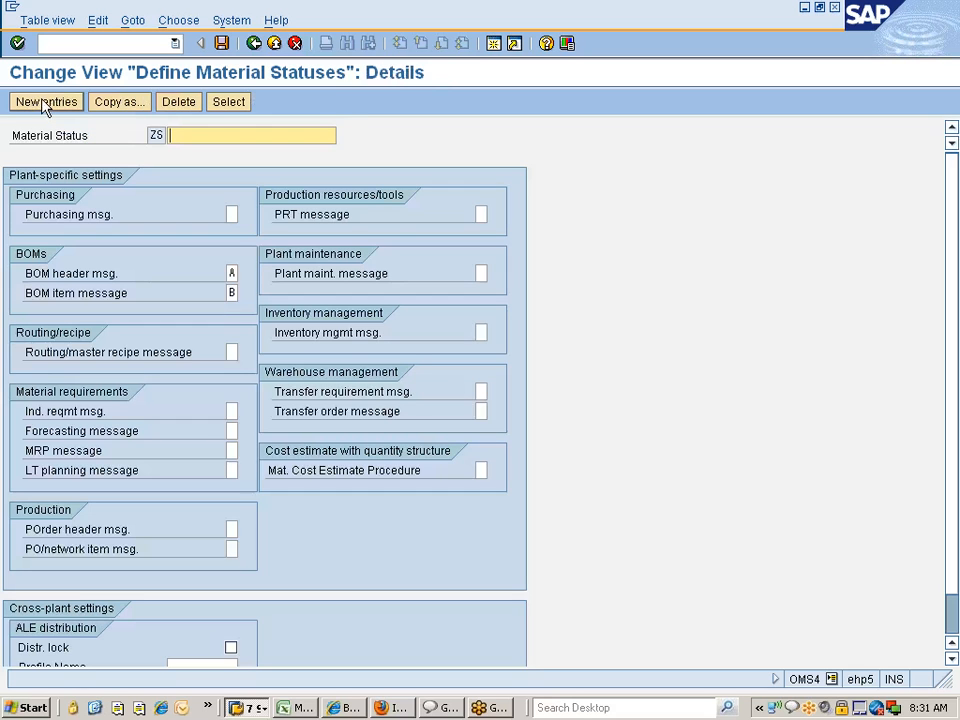
Delete material status ZS and narrow the Material Status column in the overview table.
click(188, 106)
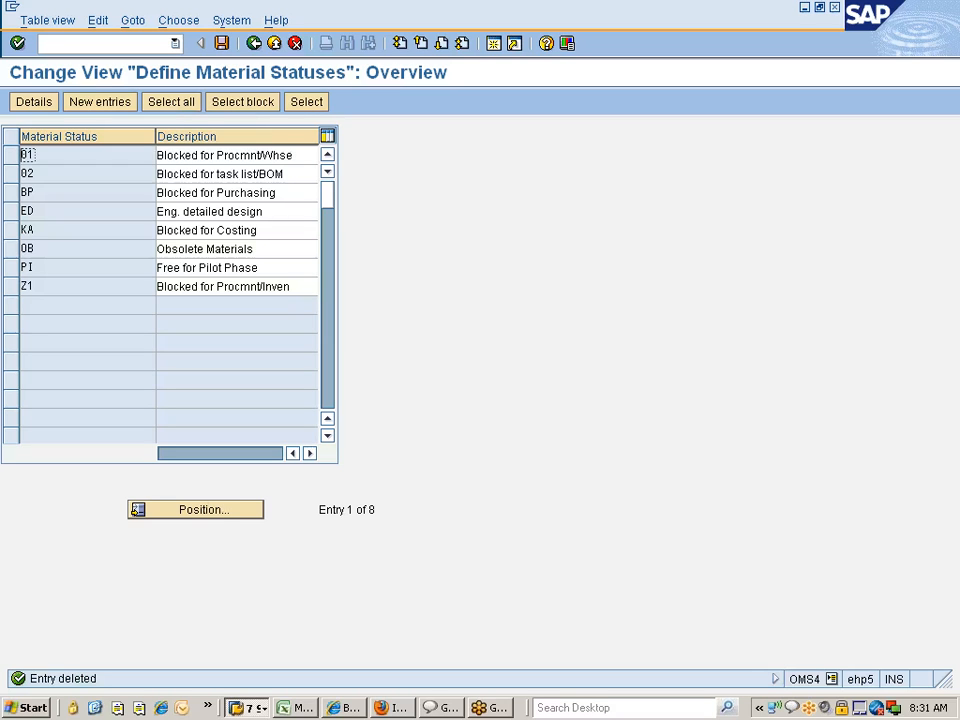
drag(153, 136, 123, 136)
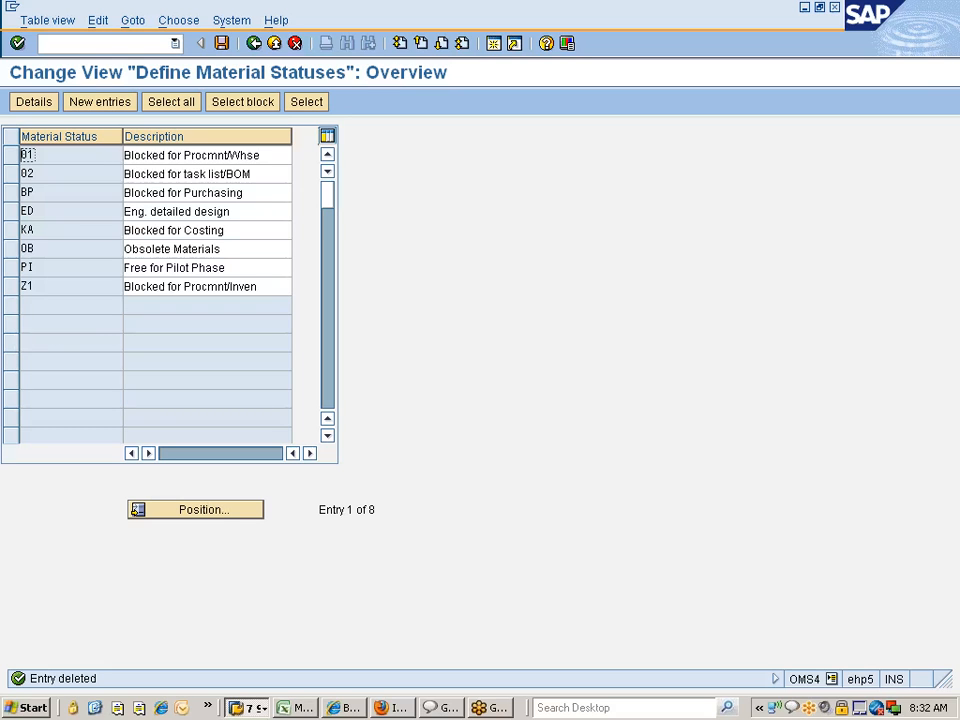
Open the details of material status 01 and copy it to a new status ZM.
click(11, 158)
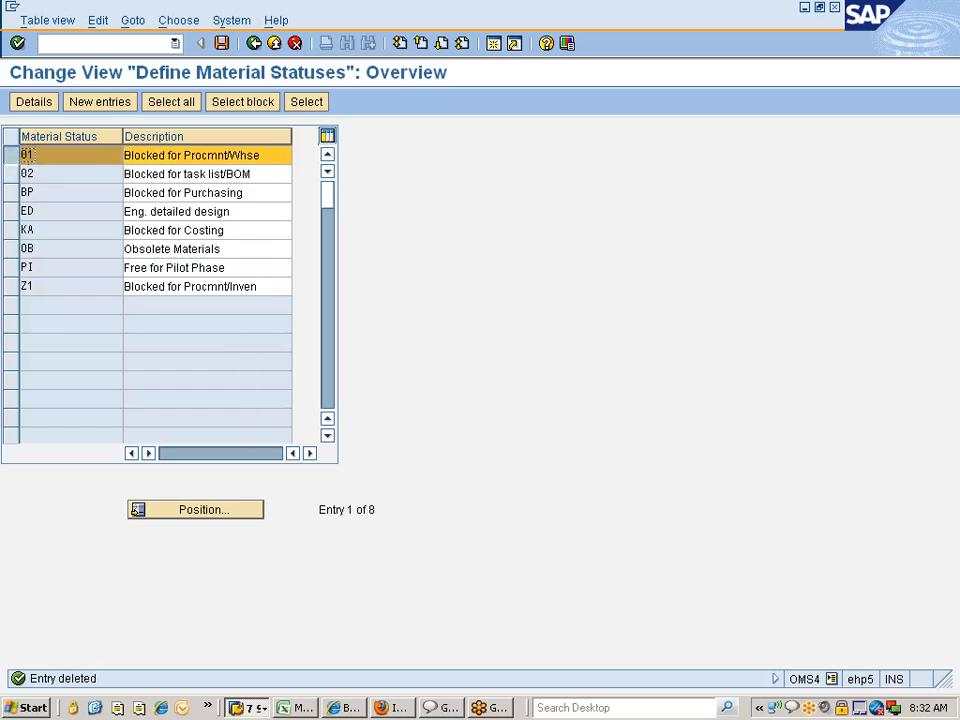
click(14, 158)
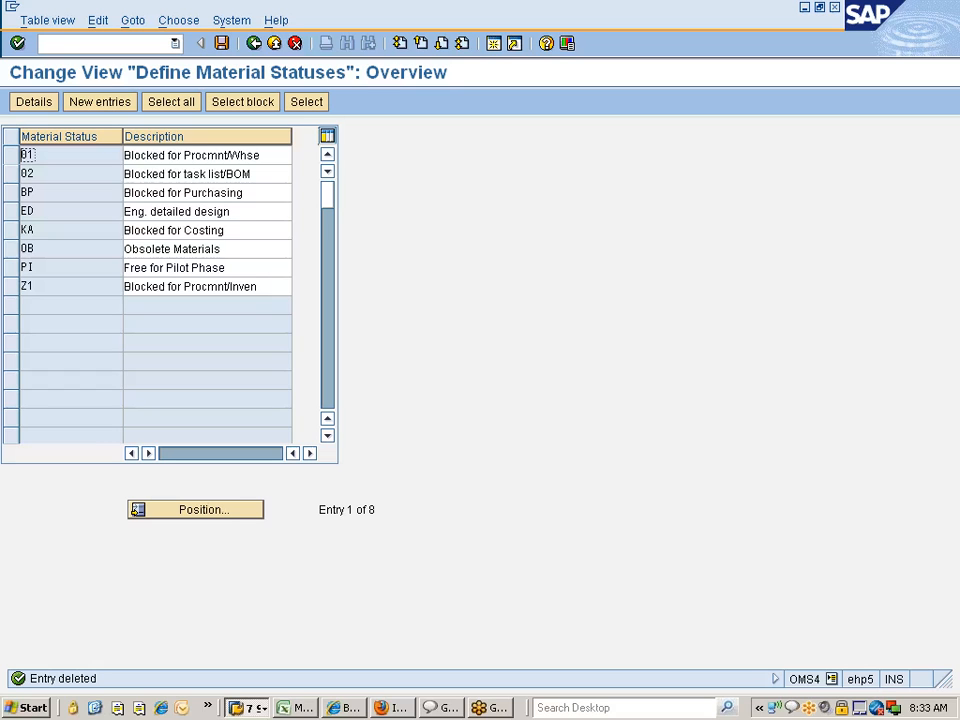
click(14, 157)
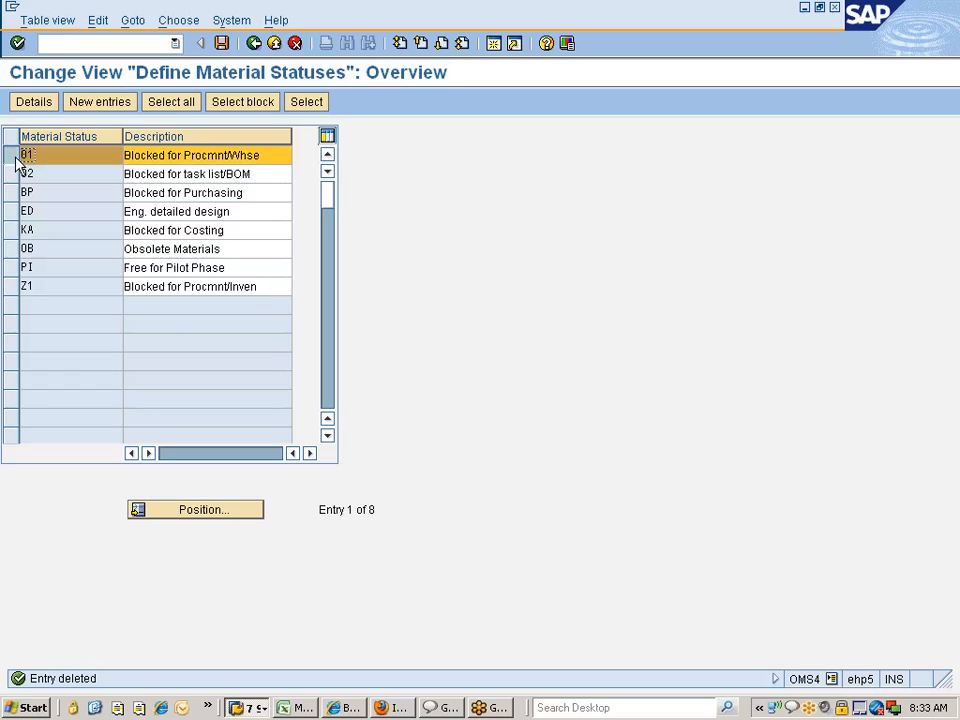
click(36, 105)
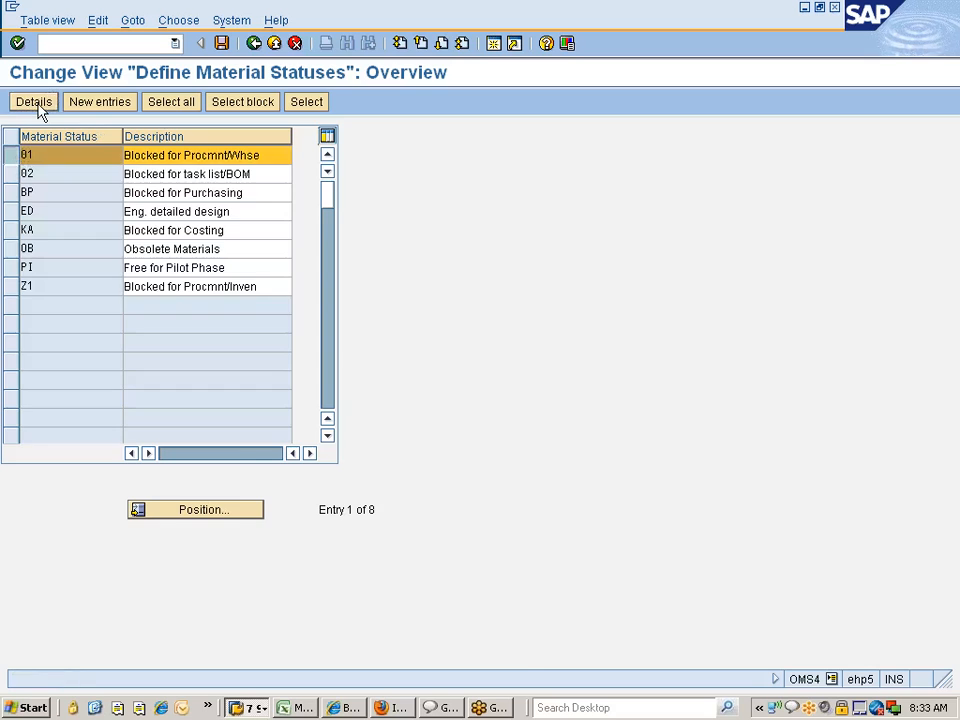
click(121, 106)
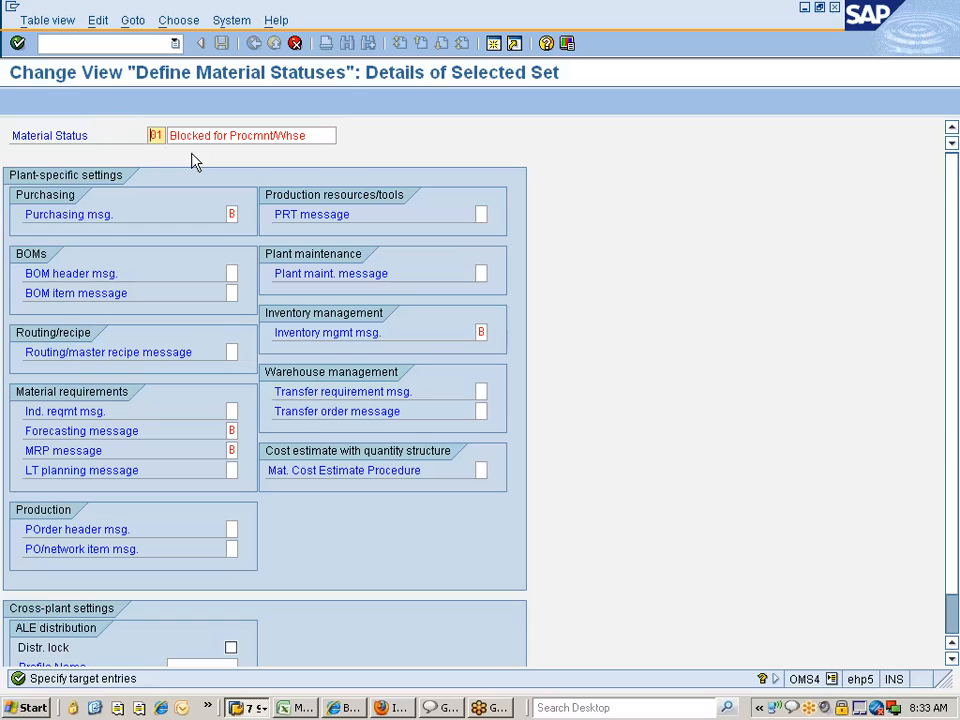
key(Delete)
text(ZM)
key(Tab)
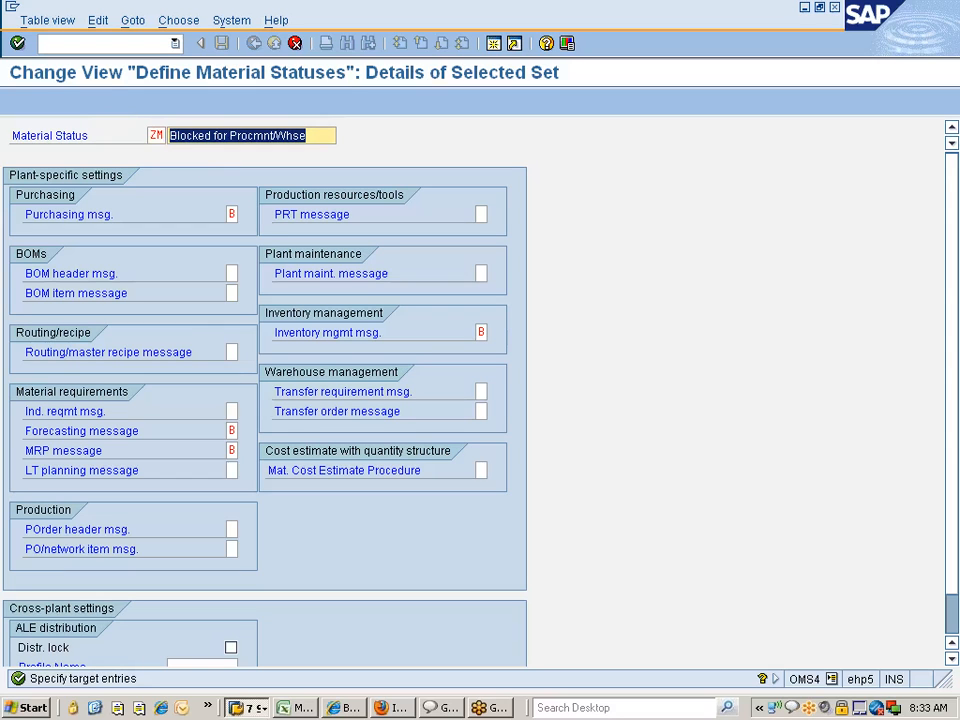
Replace the copied status's description with "Not for for Planning" and save it in the Nissan changes customizing request.
click(230, 135)
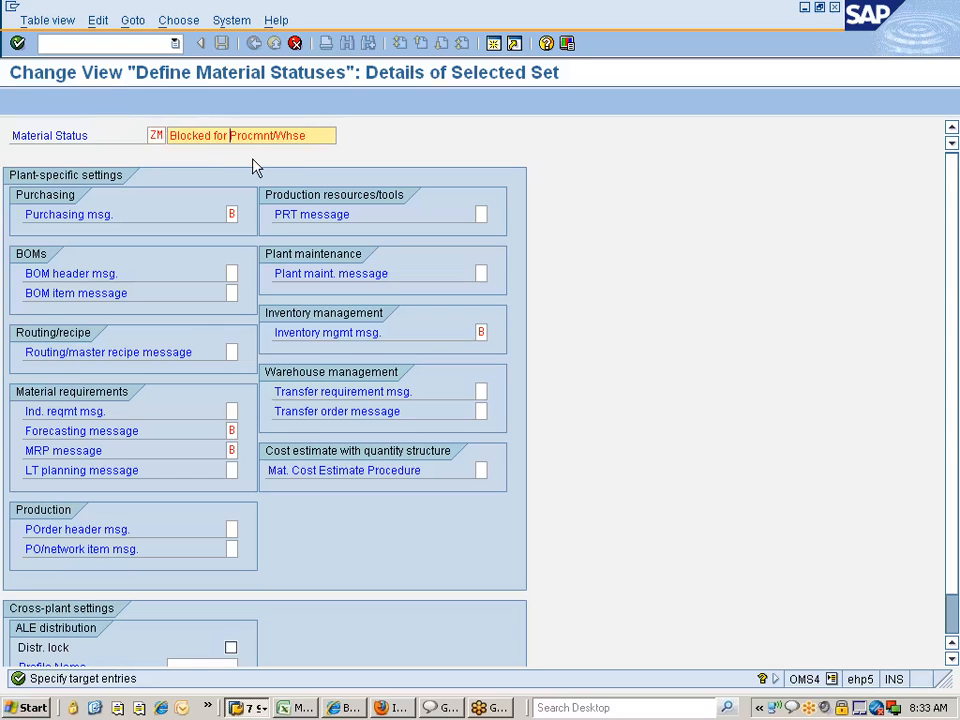
key(Home)
key(ctrl+shift+Right)
key(ctrl+shift+Right)
key(ctrl+shift+Right)
key(Tab)
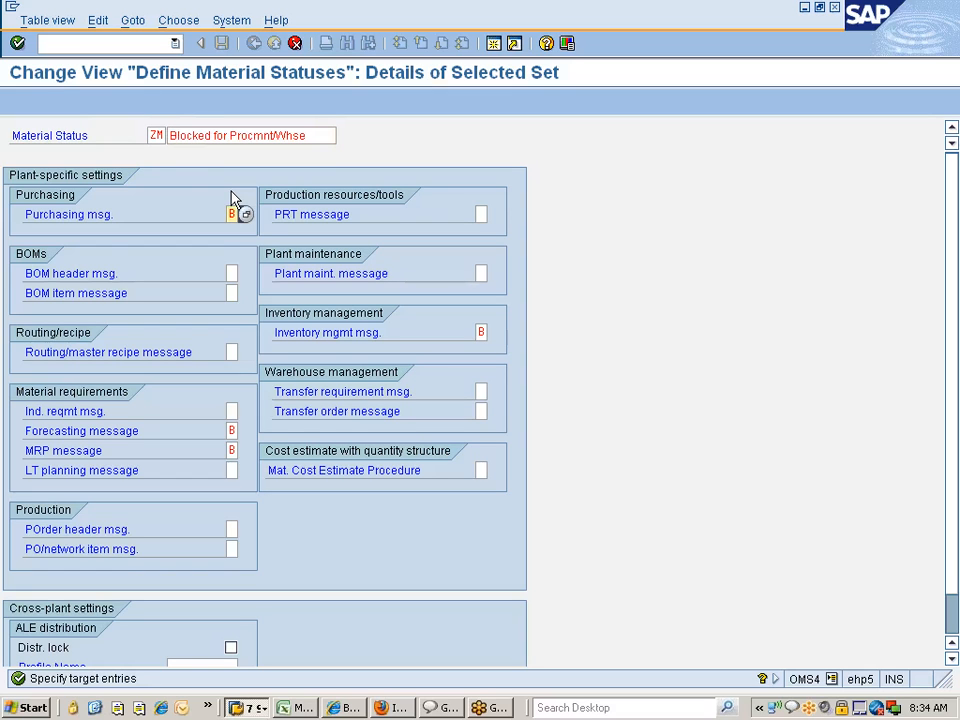
key(shift+Tab)
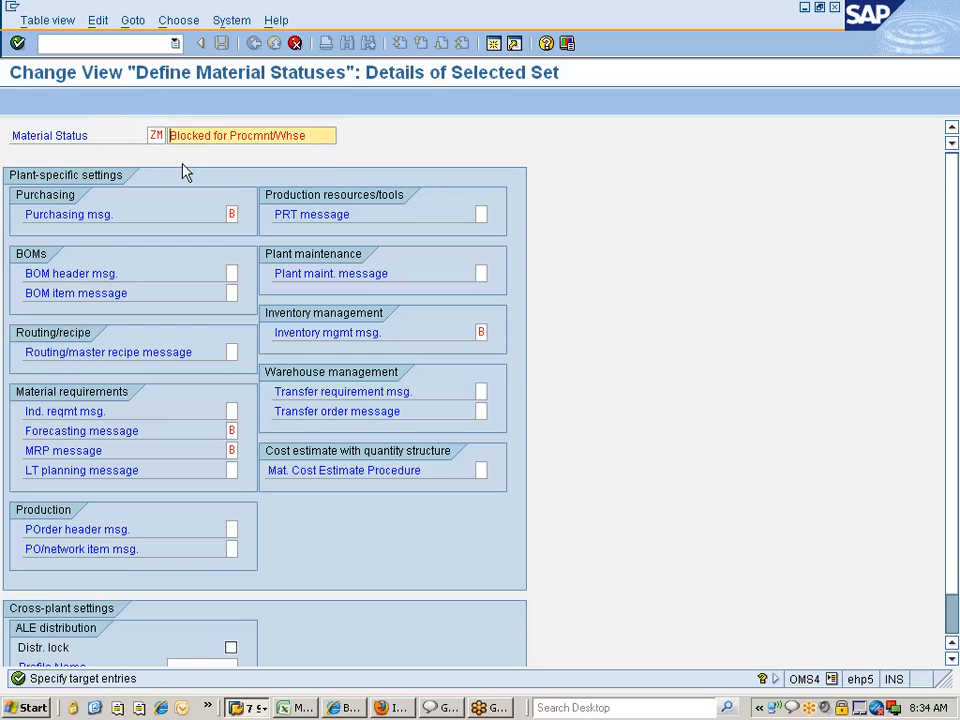
key(shift+End)
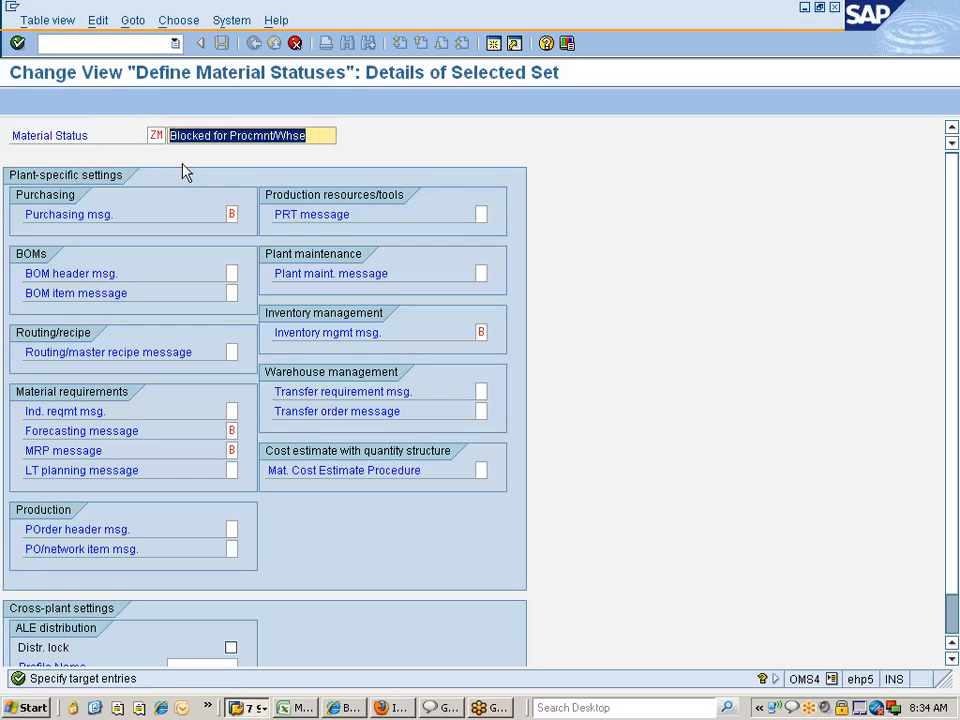
text(N)
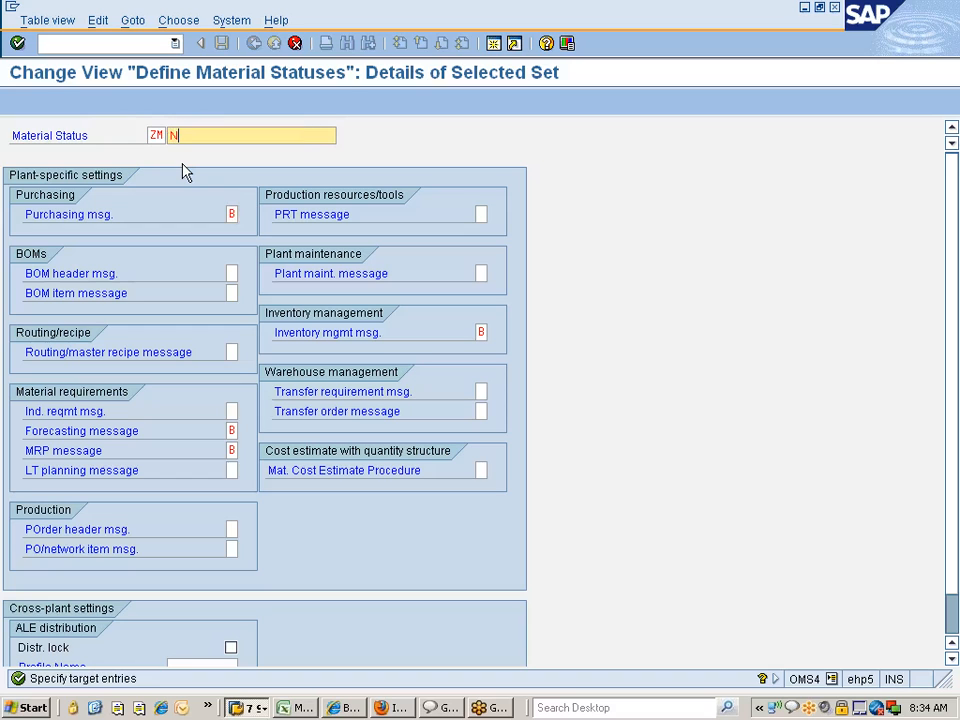
text(ot for for Planning)
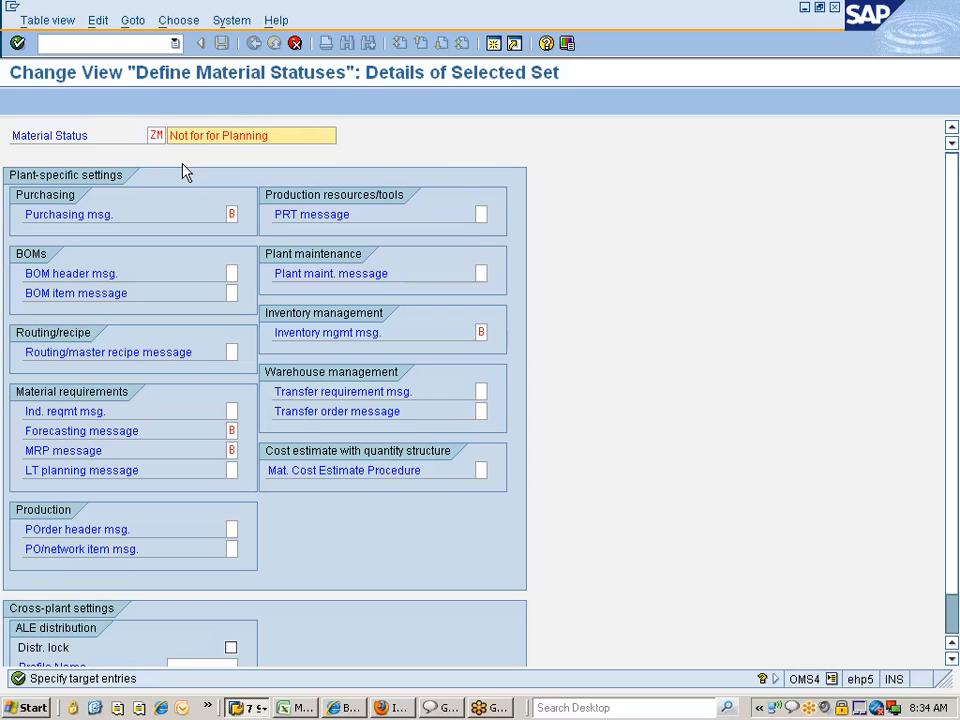
key(Return)
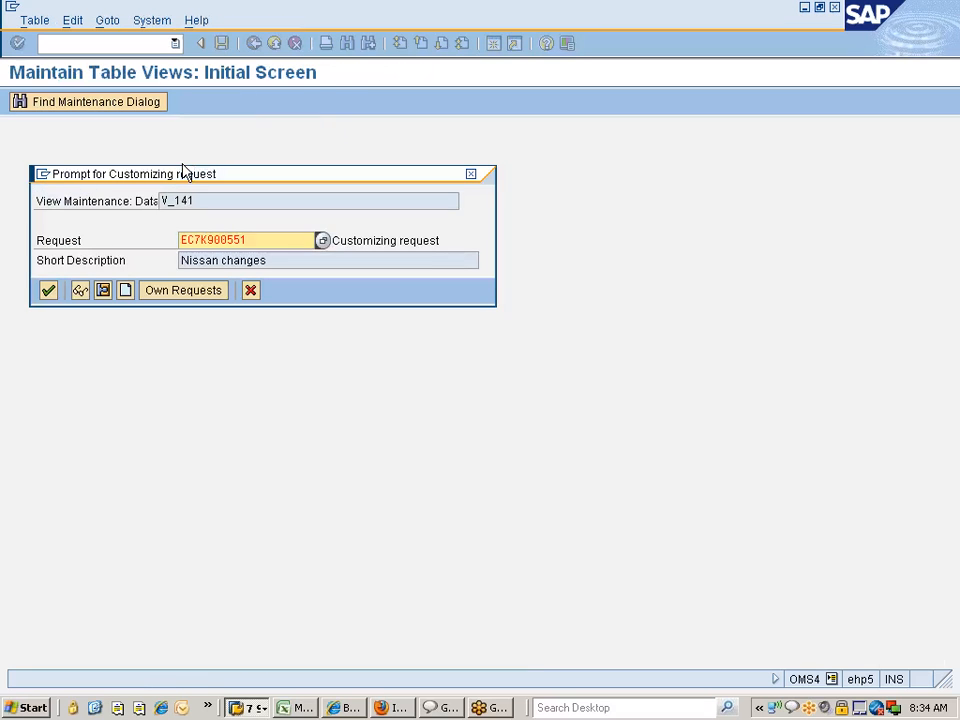
key(Return)
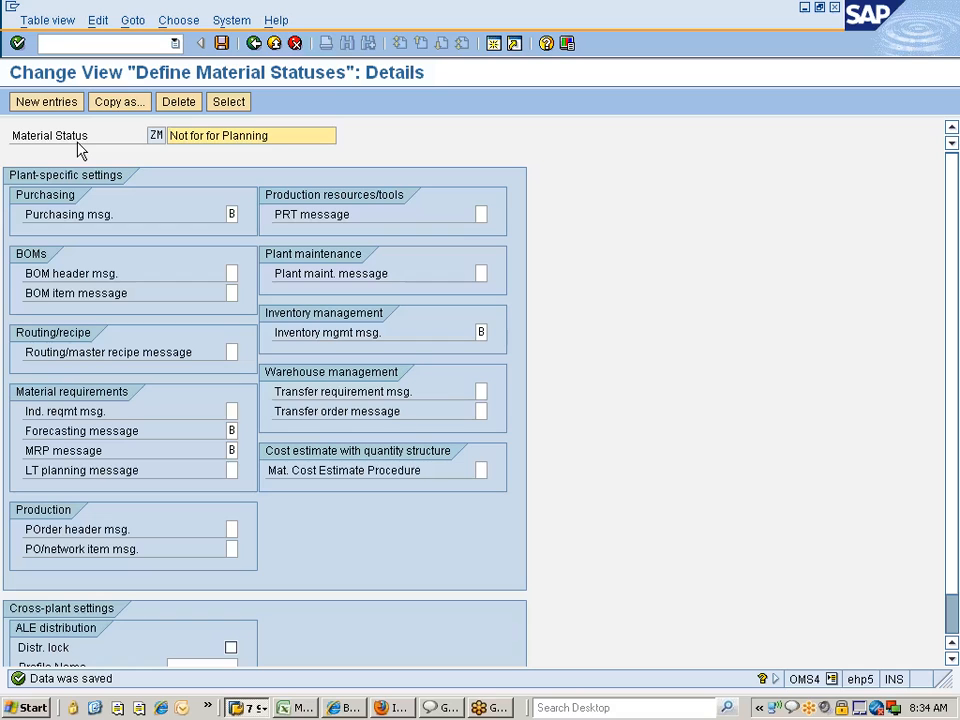
Set the purchasing message of status ZM to A (Warning) from the list of possible values.
click(231, 214)
click(245, 214)
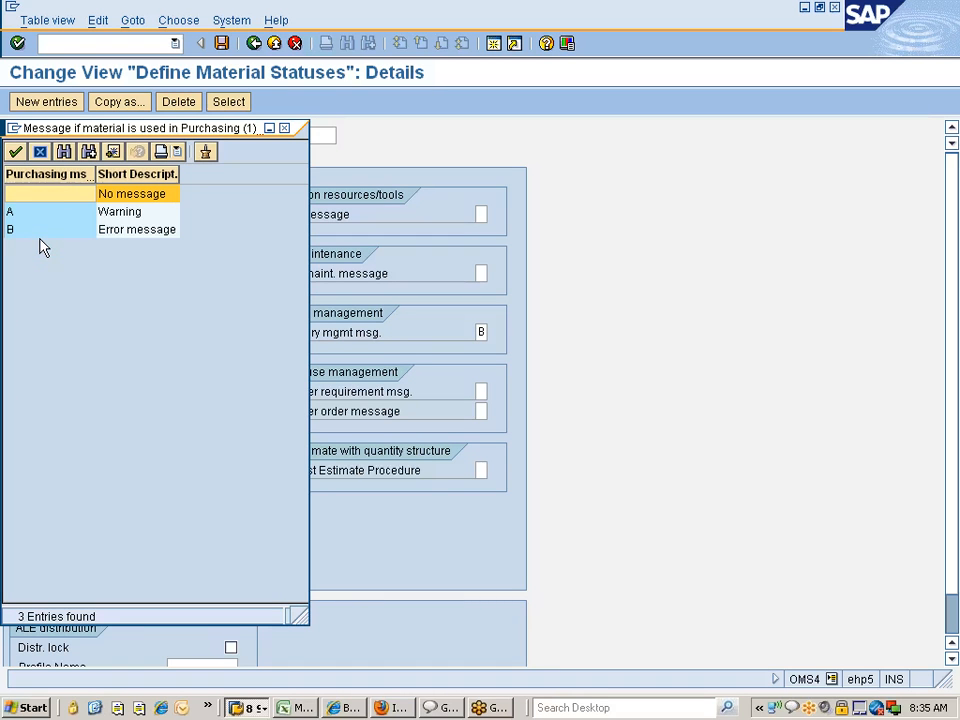
drag(80, 133, 354, 153)
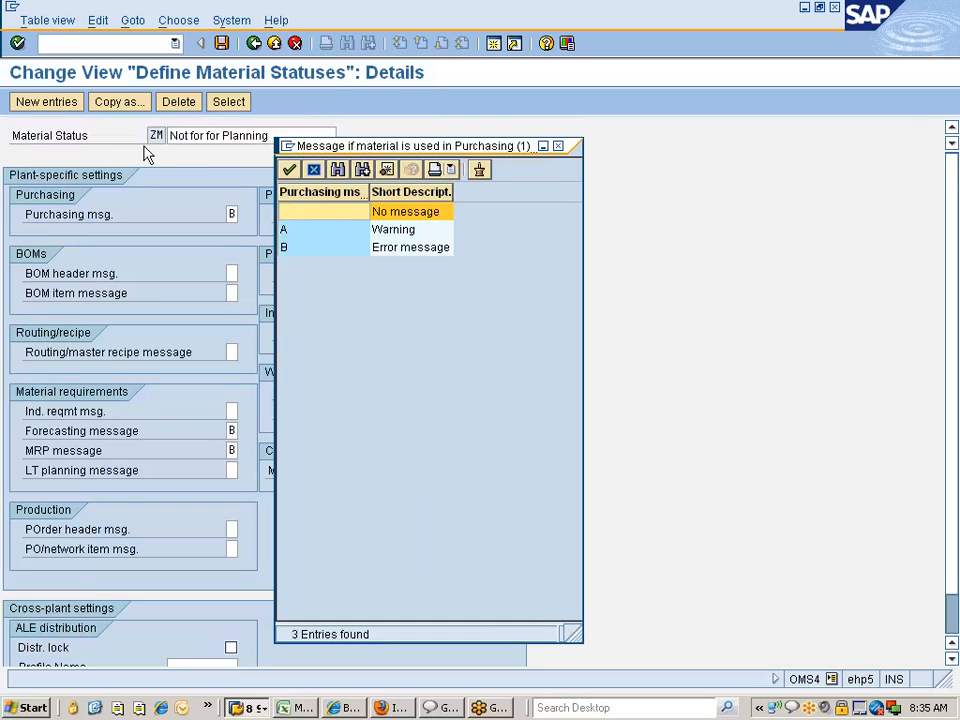
double_click(285, 230)
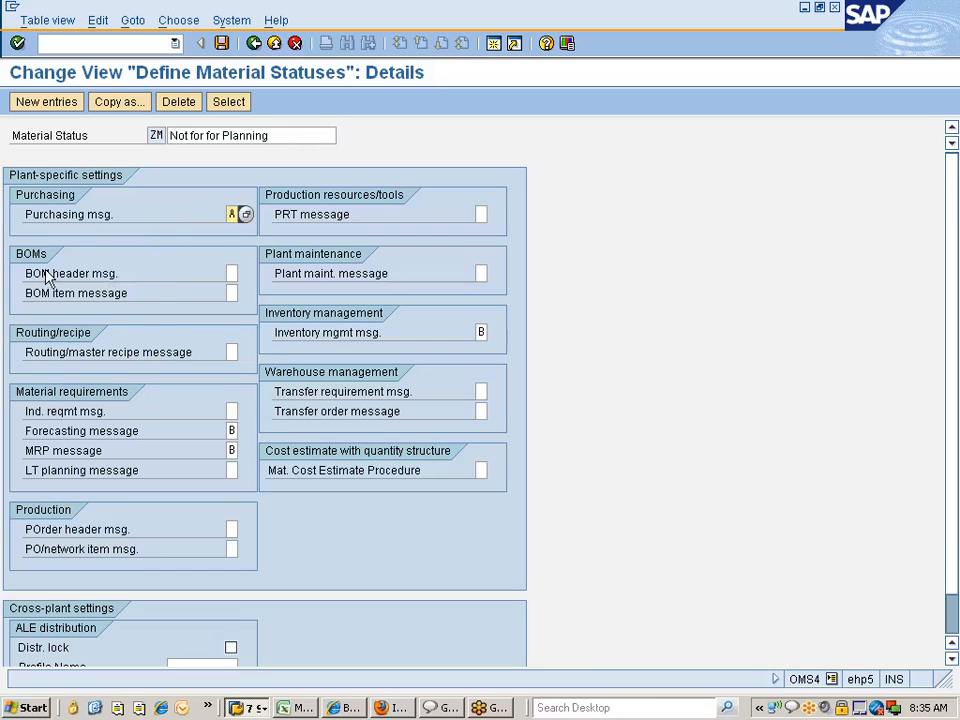
Go through the BOM and routing message fields and choose B (Error message) as the forecasting message.
click(232, 273)
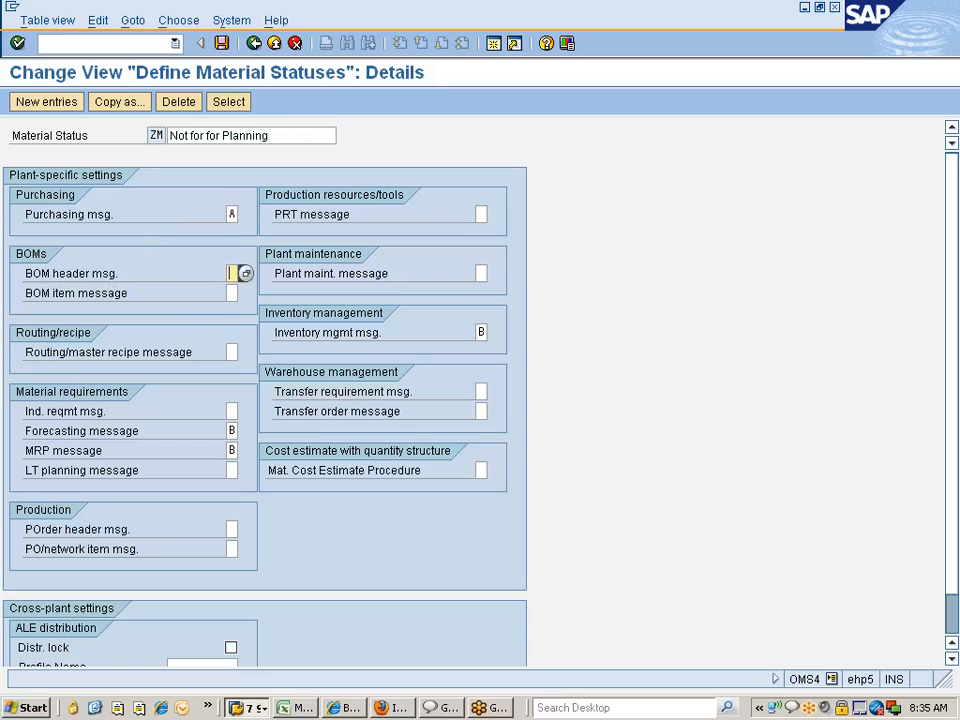
click(232, 293)
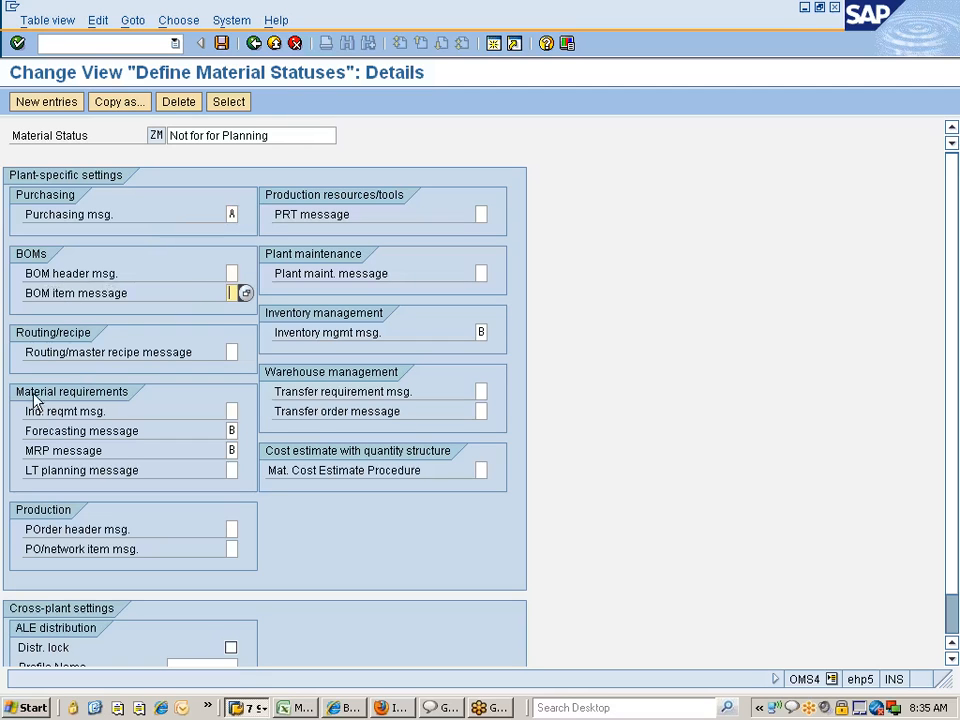
click(232, 352)
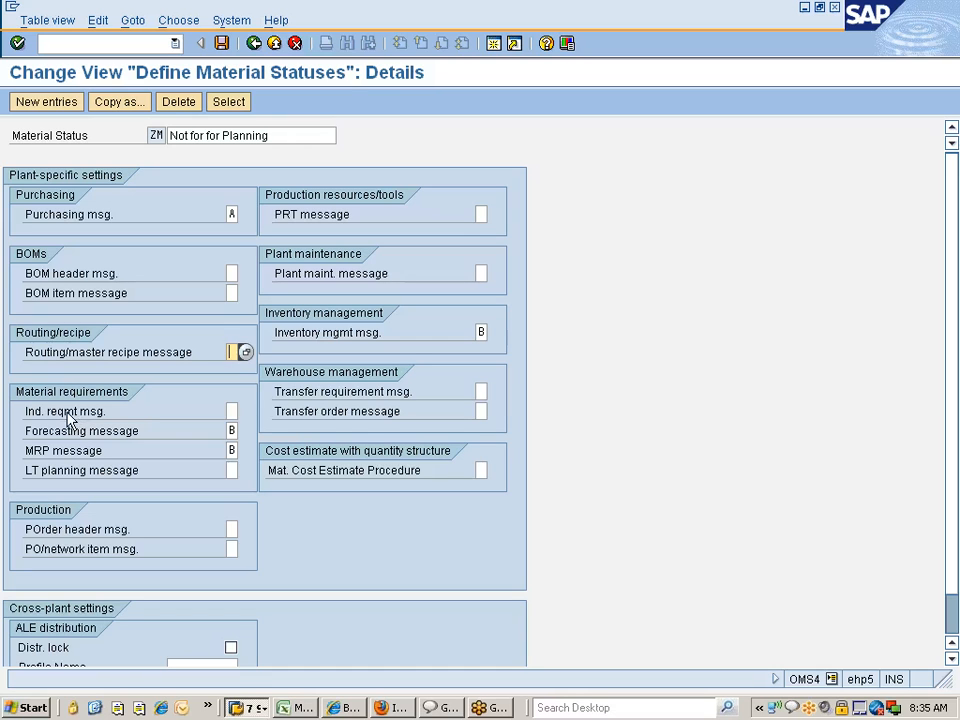
click(236, 430)
click(246, 431)
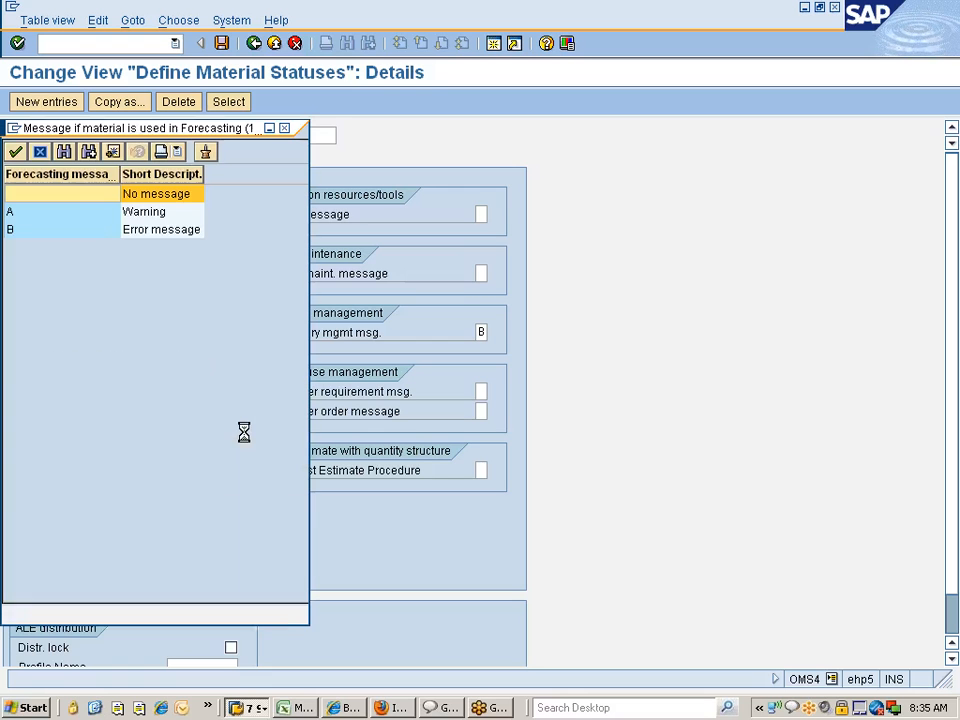
double_click(27, 229)
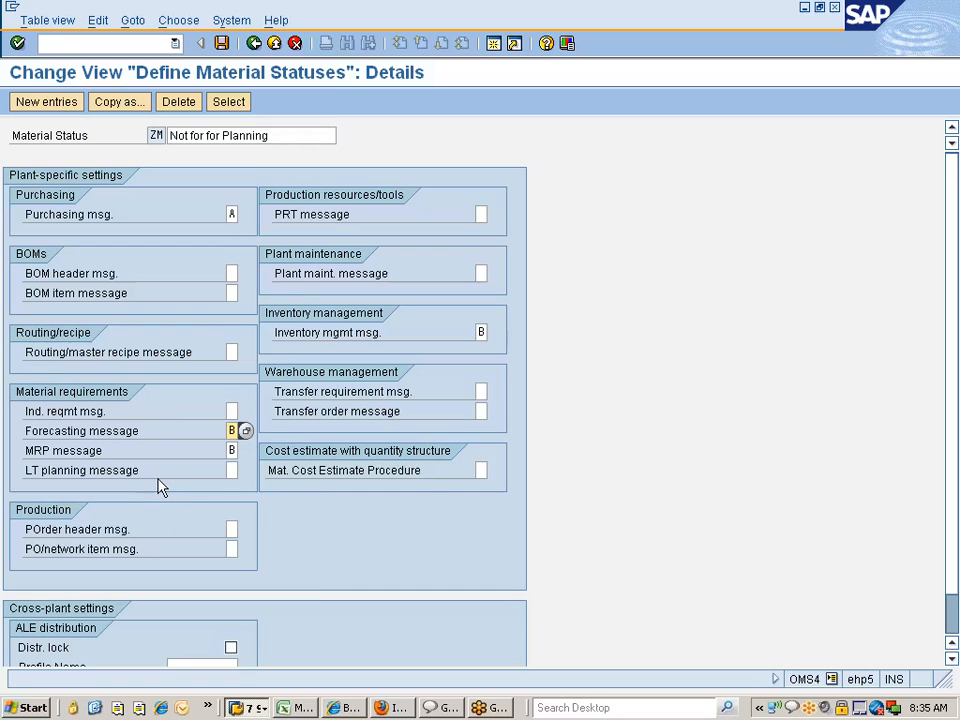
Read the field help for the LT planning message and set it to B (Error message).
click(240, 468)
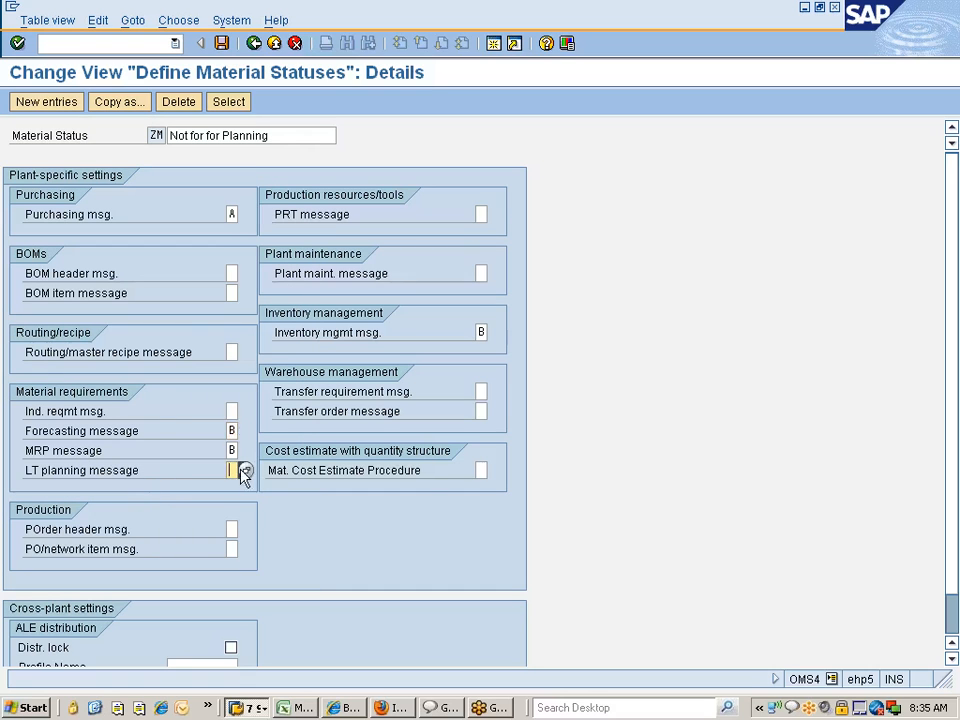
key(F1)
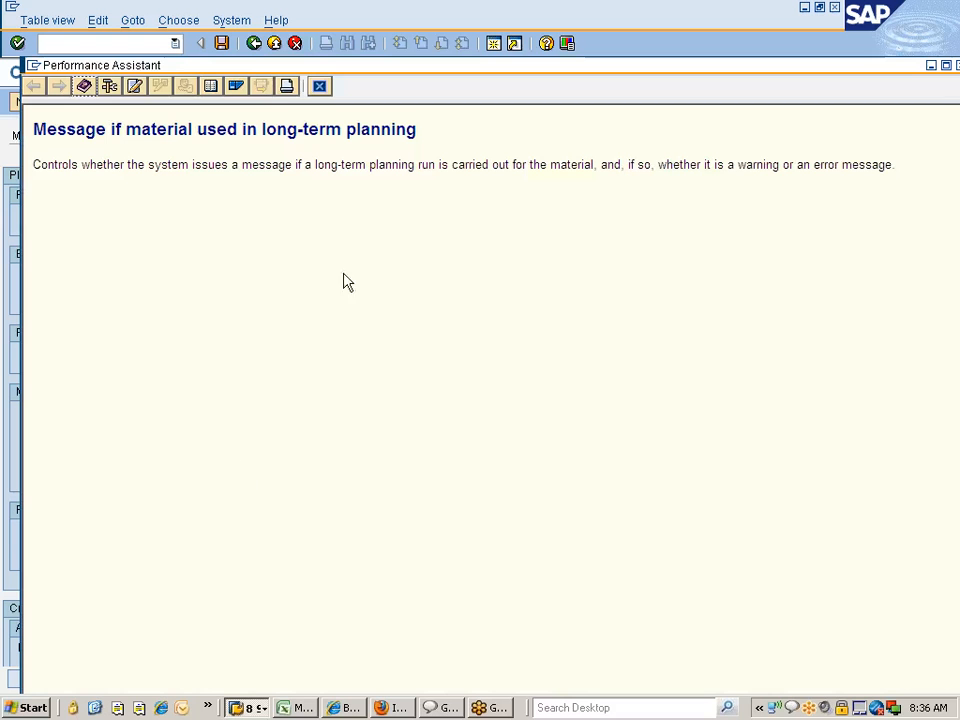
click(319, 87)
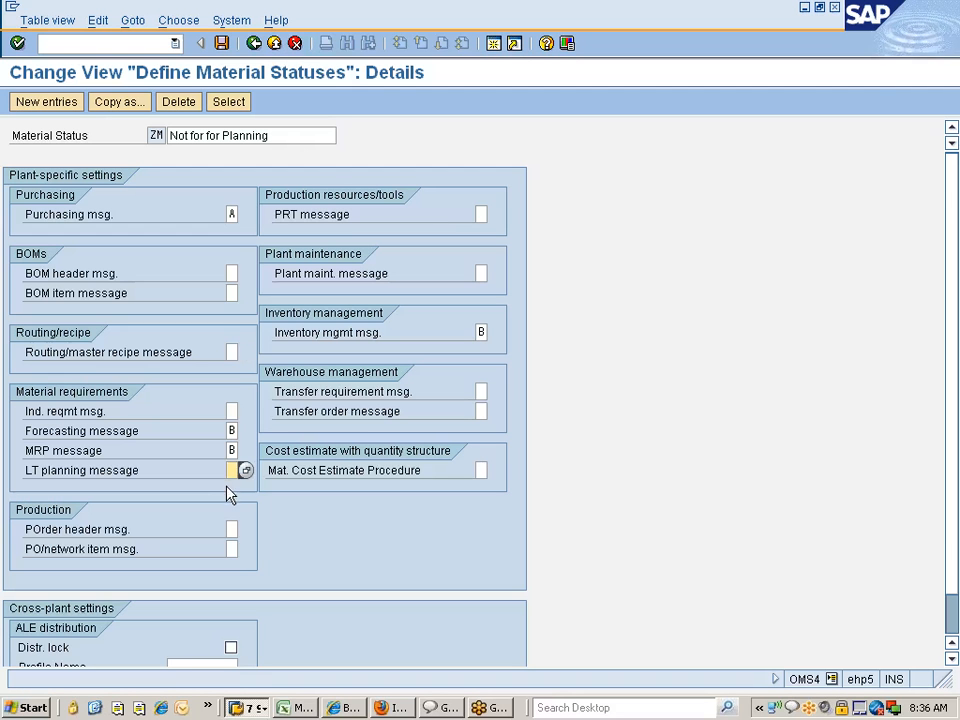
click(244, 468)
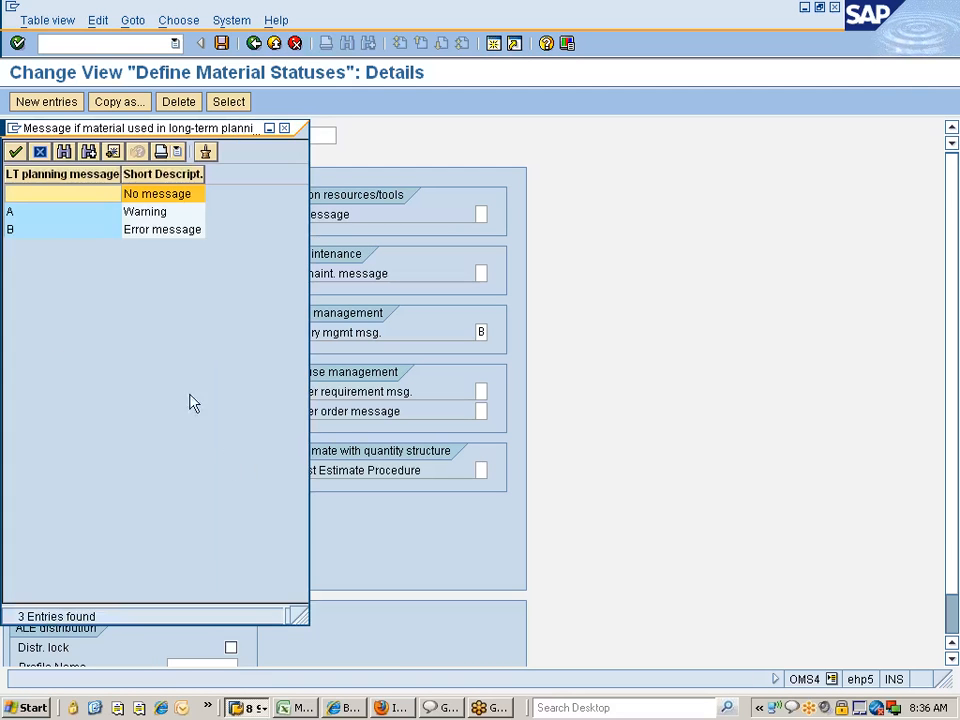
double_click(36, 231)
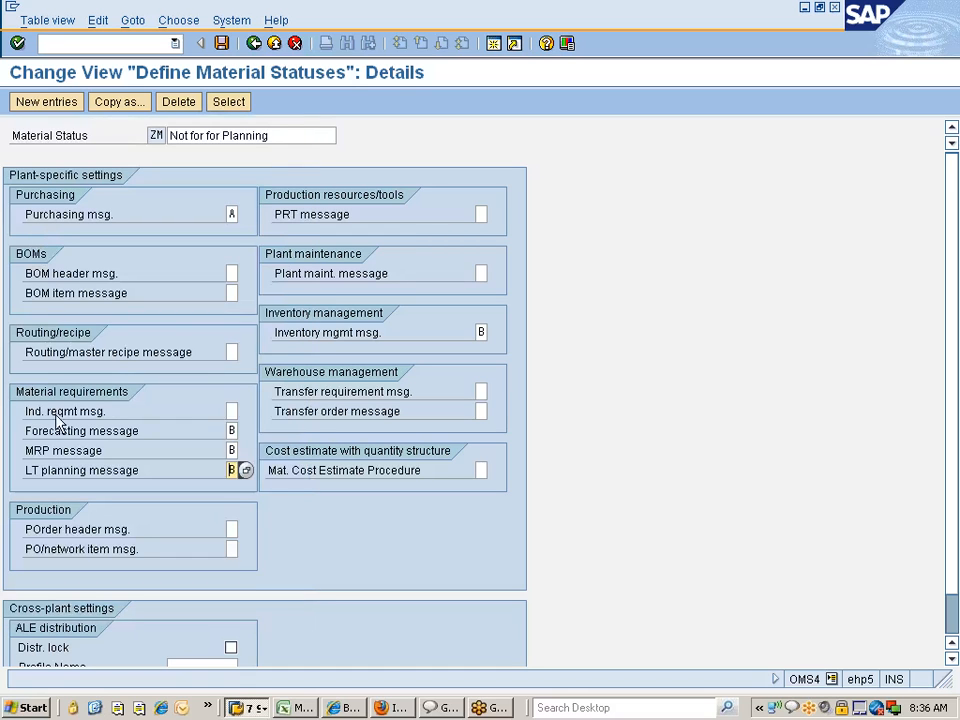
Set the independent requirements message to B (Error message) and review the status settings.
click(231, 411)
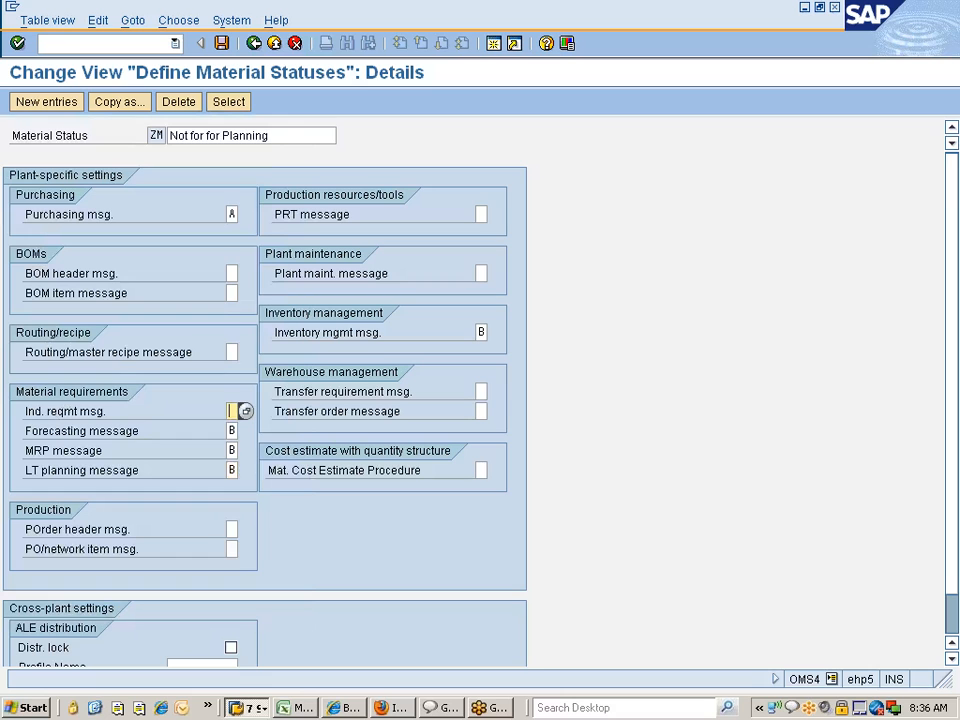
click(244, 411)
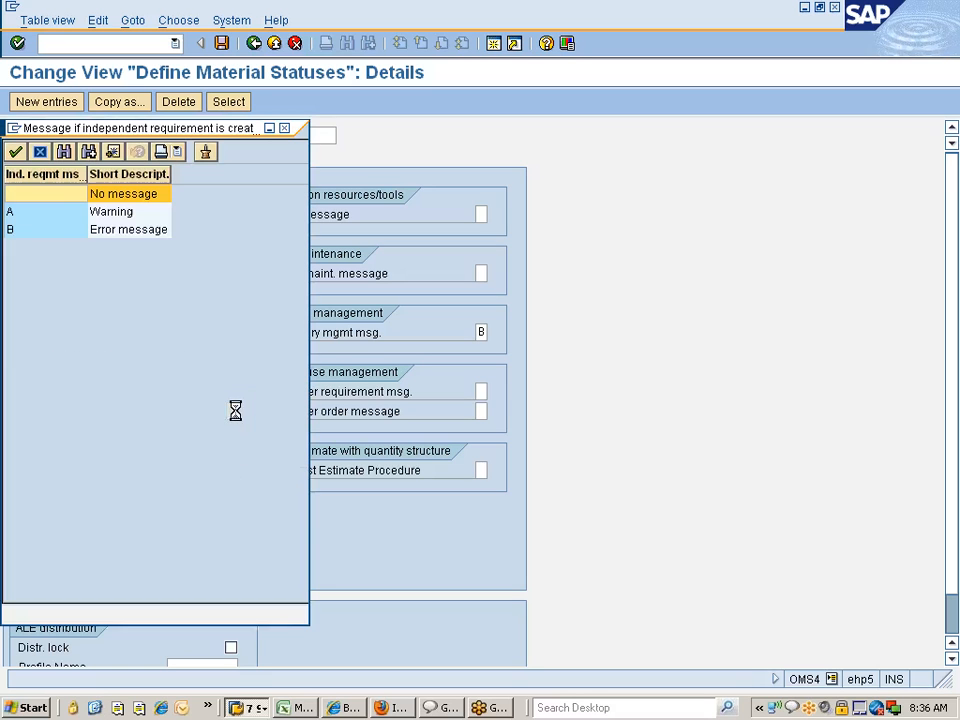
double_click(110, 232)
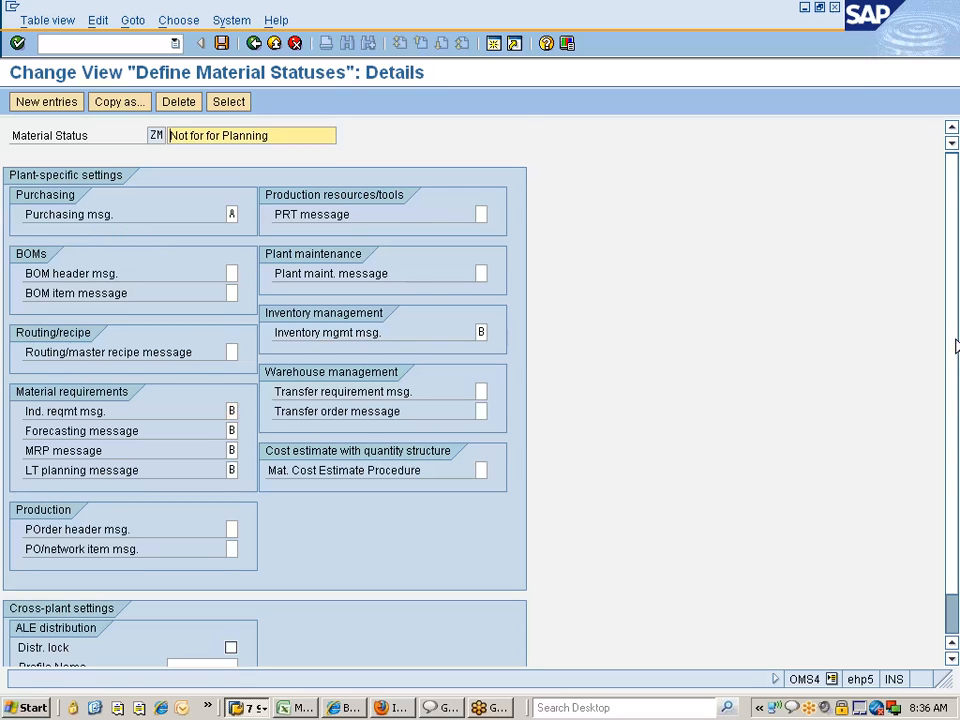
scroll(948, 448, down, 2)
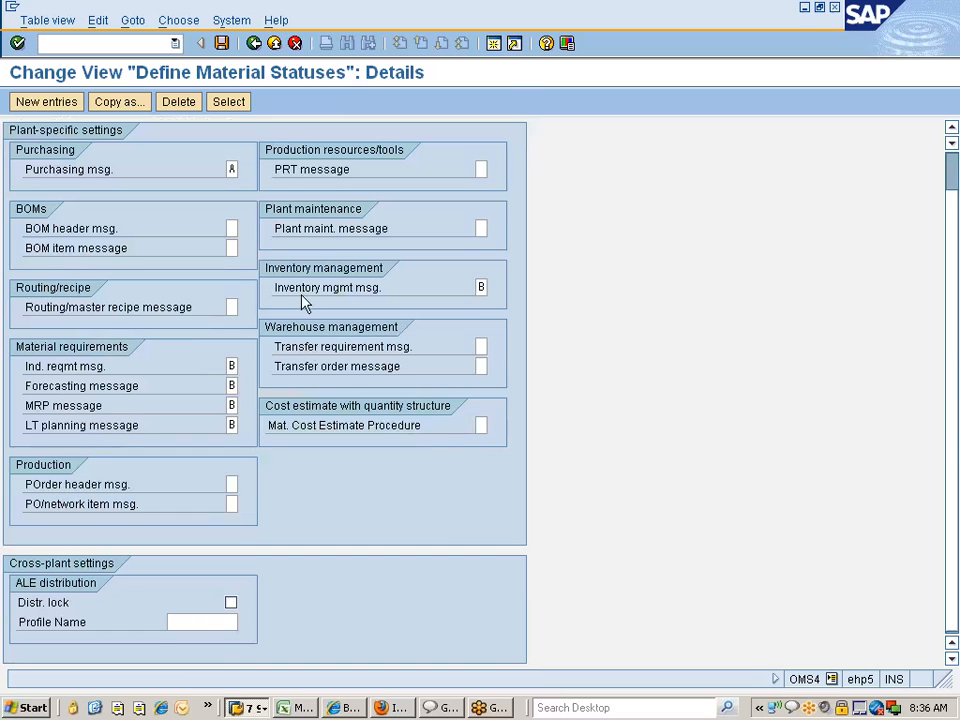
scroll(304, 302, up, 1)
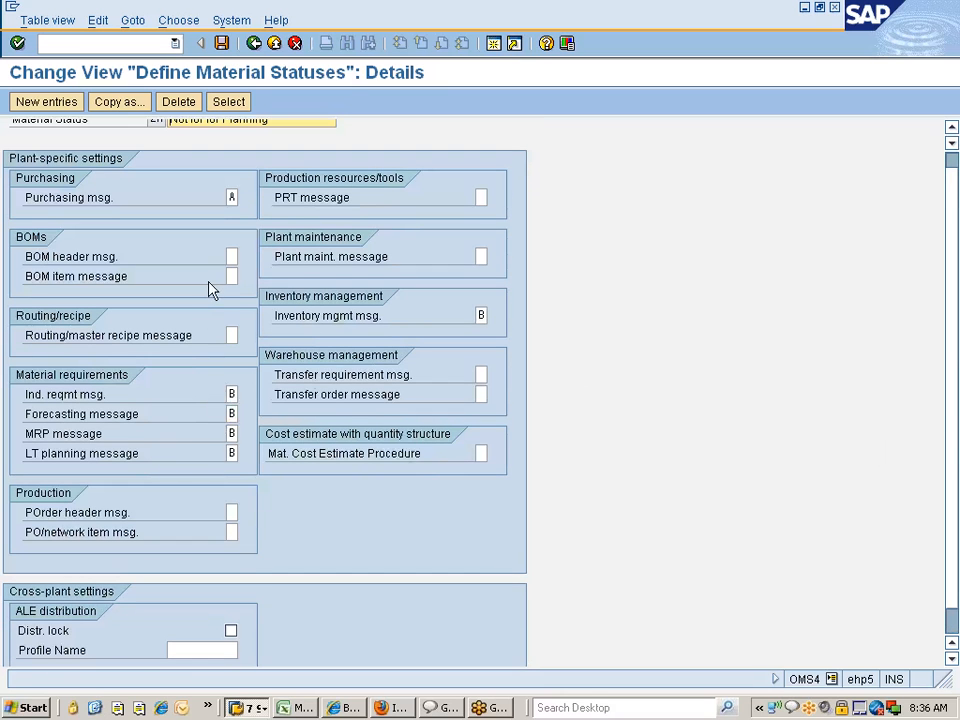
scroll(221, 259, up, 1)
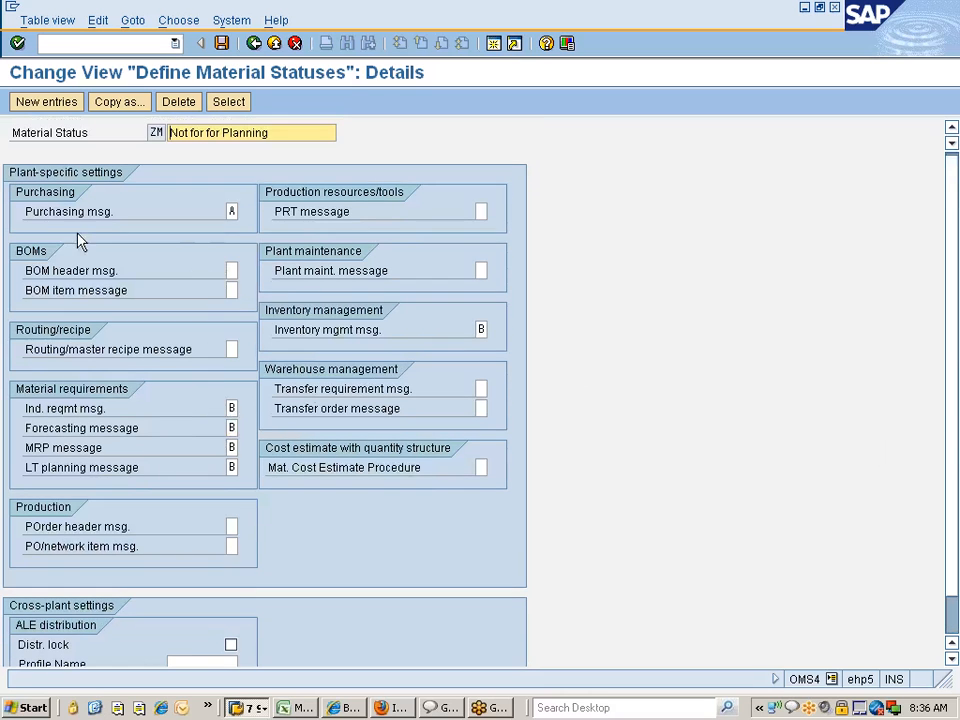
Set the inventory management message of status ZM to A, save the status and return to the material status overview.
click(232, 211)
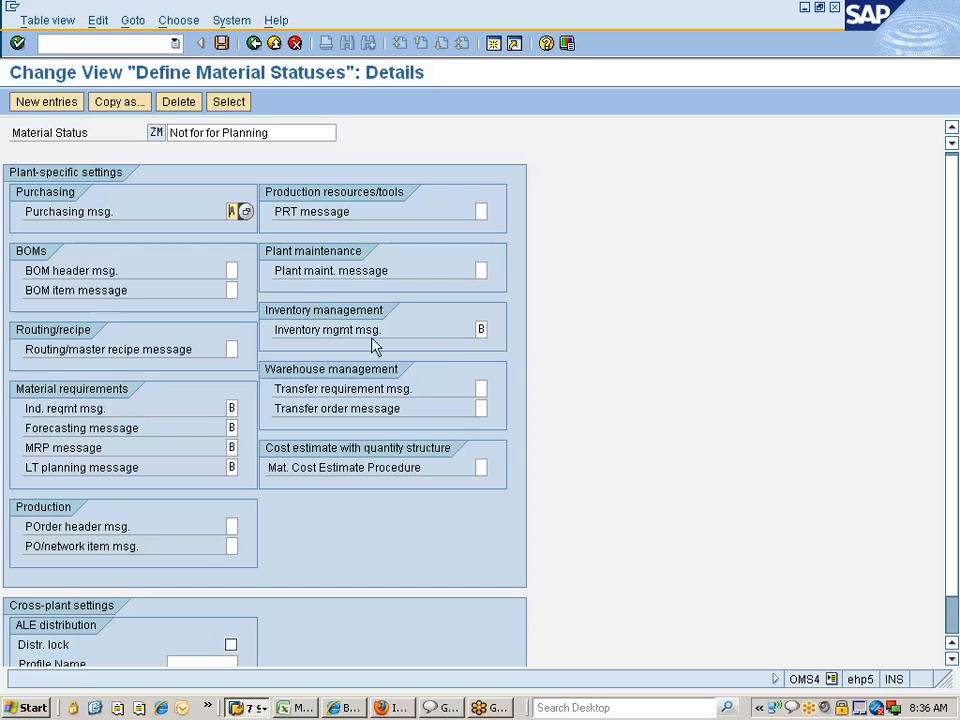
click(480, 329)
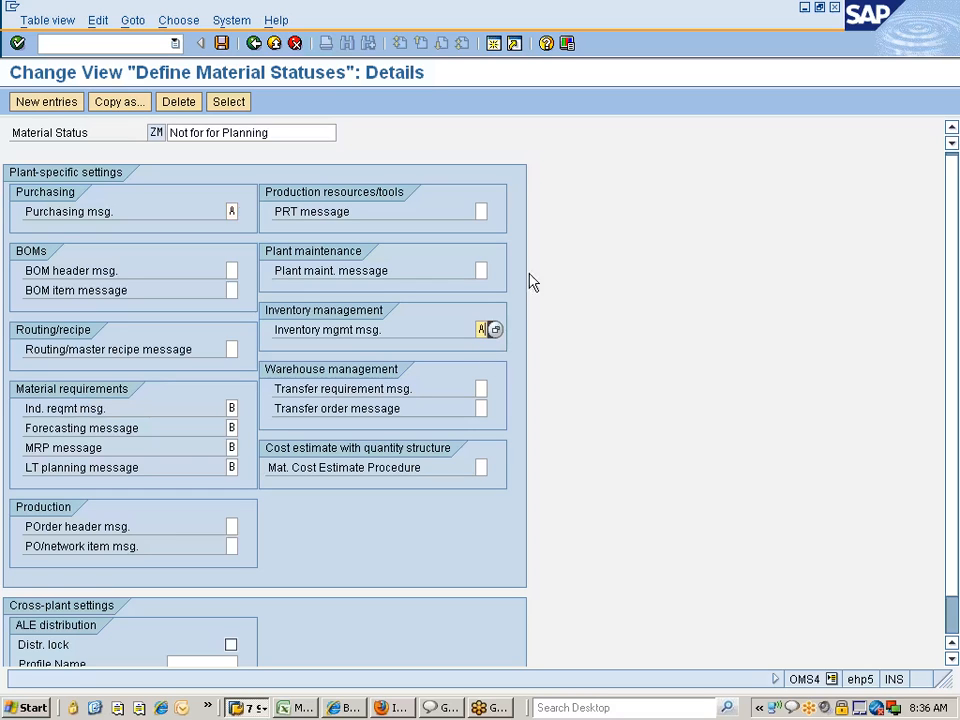
click(481, 270)
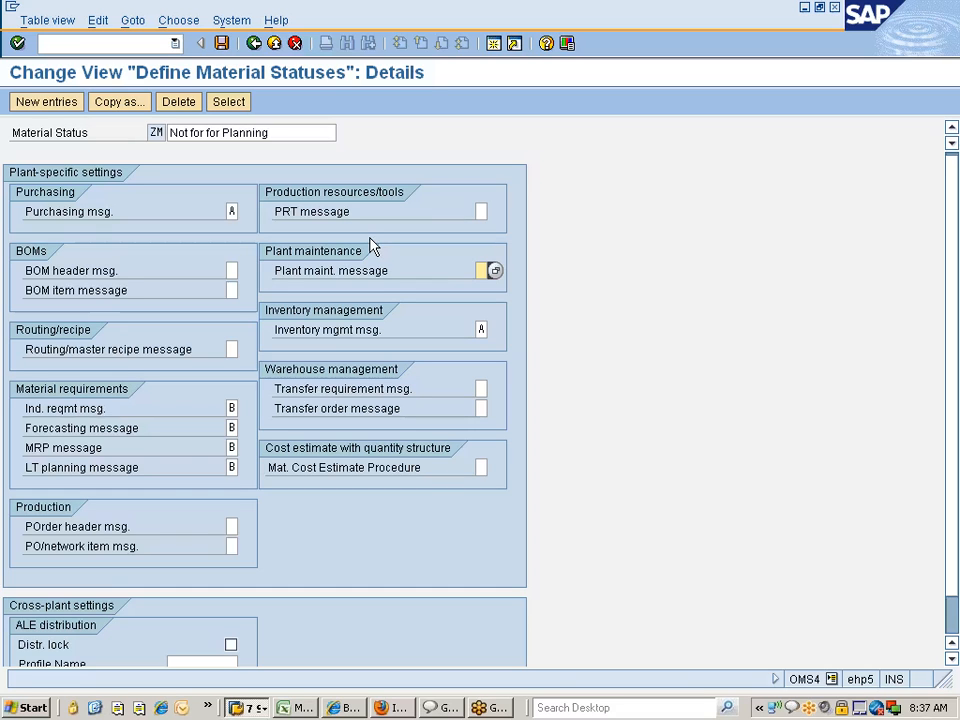
key(F4)
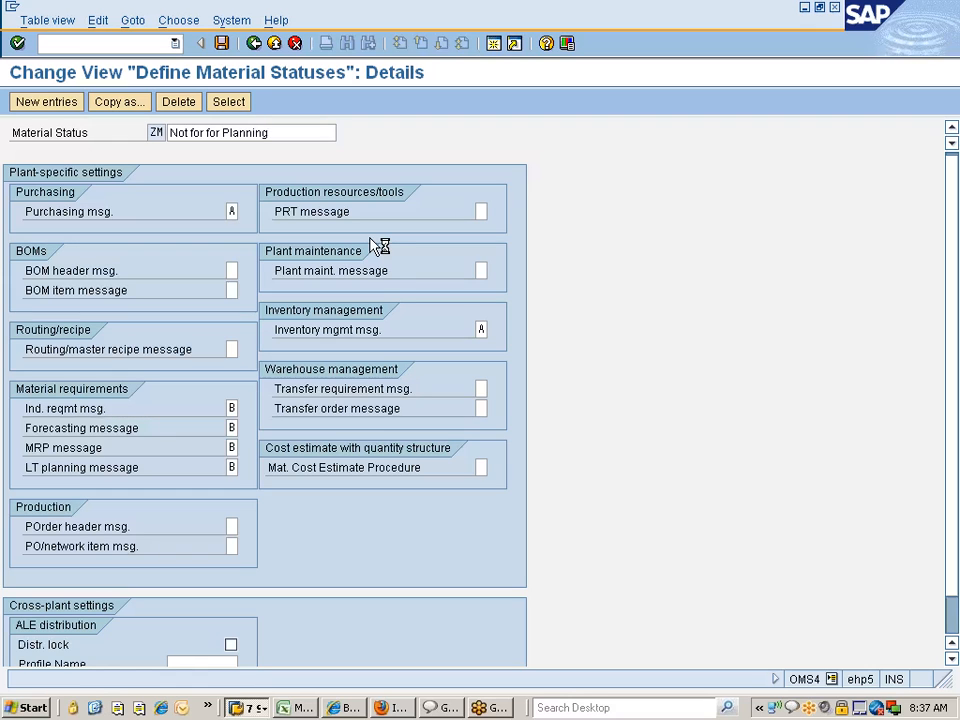
click(222, 43)
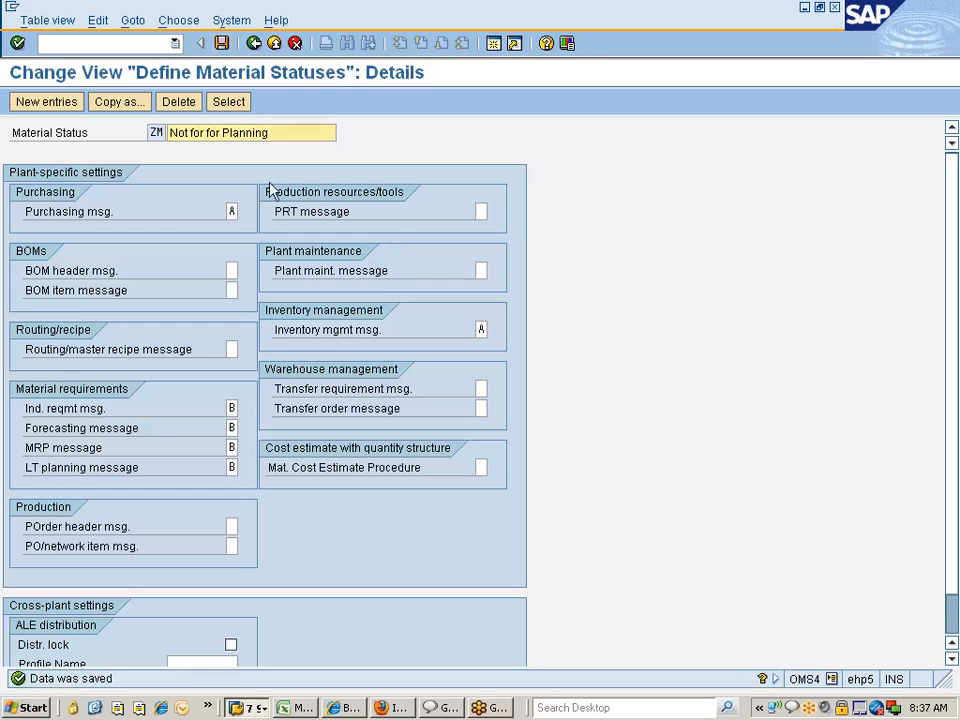
click(256, 45)
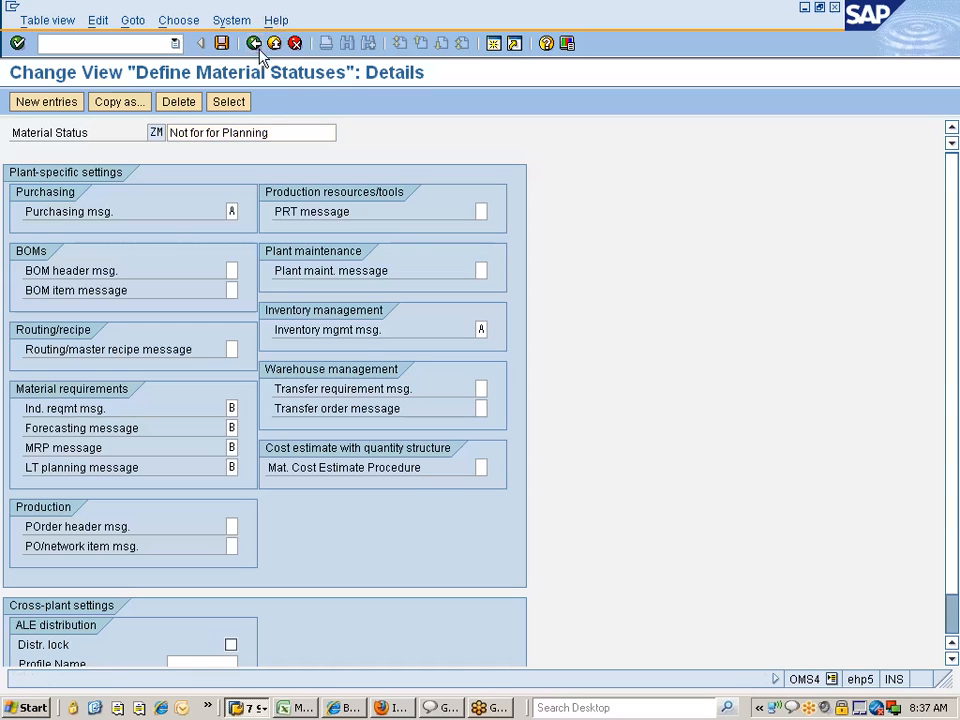
Switch to the Create Material session and assign ZM (Not for for Planning) as the cross-plant material status from a refreshed value list.
click(250, 708)
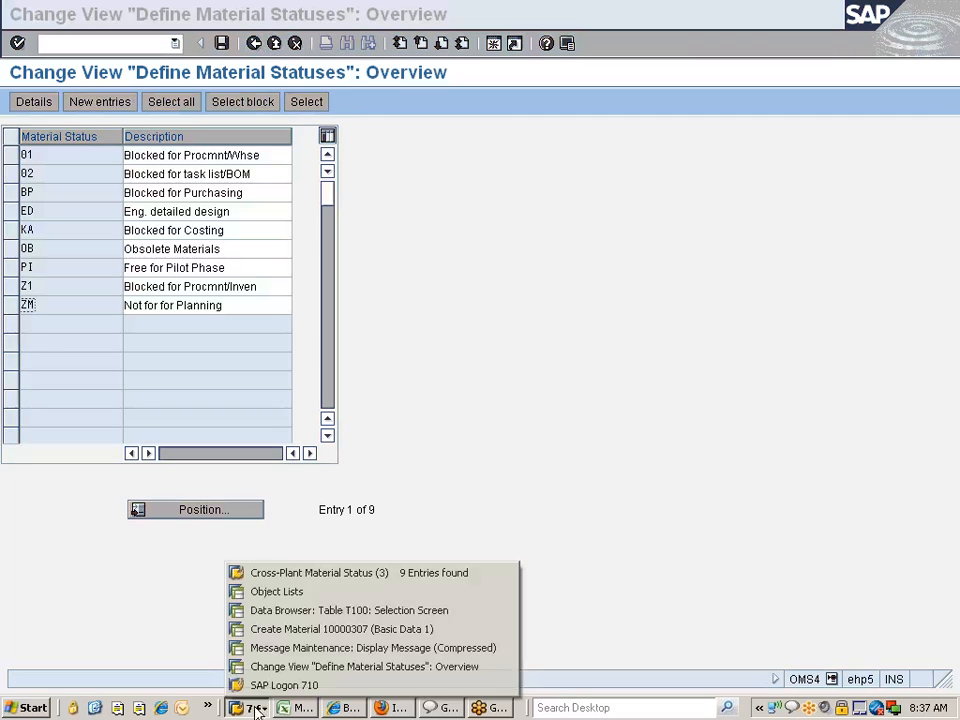
click(295, 636)
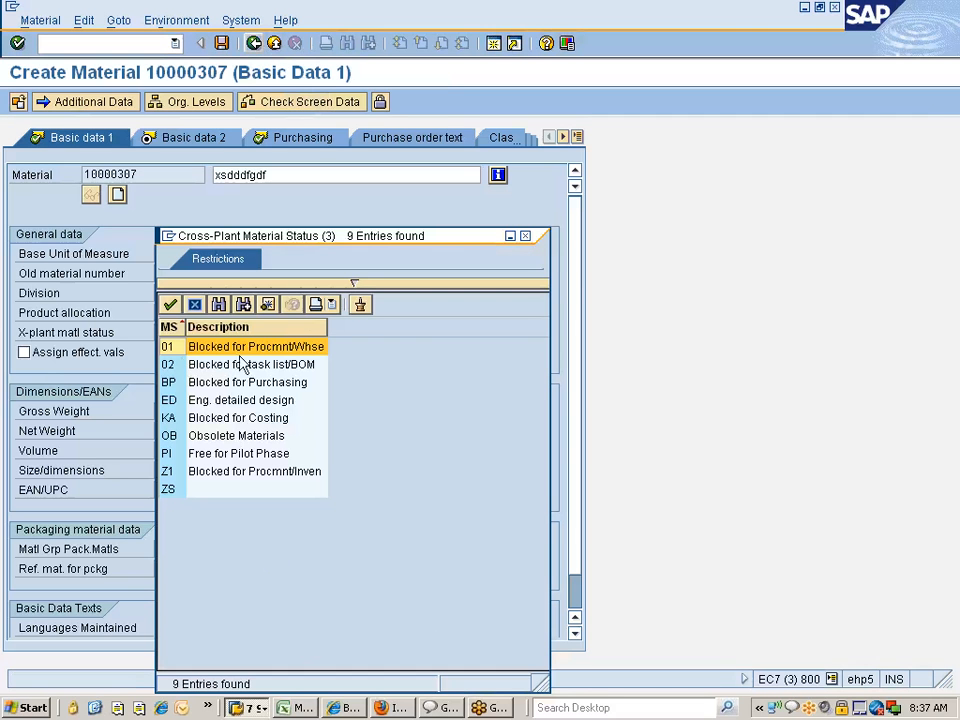
click(526, 236)
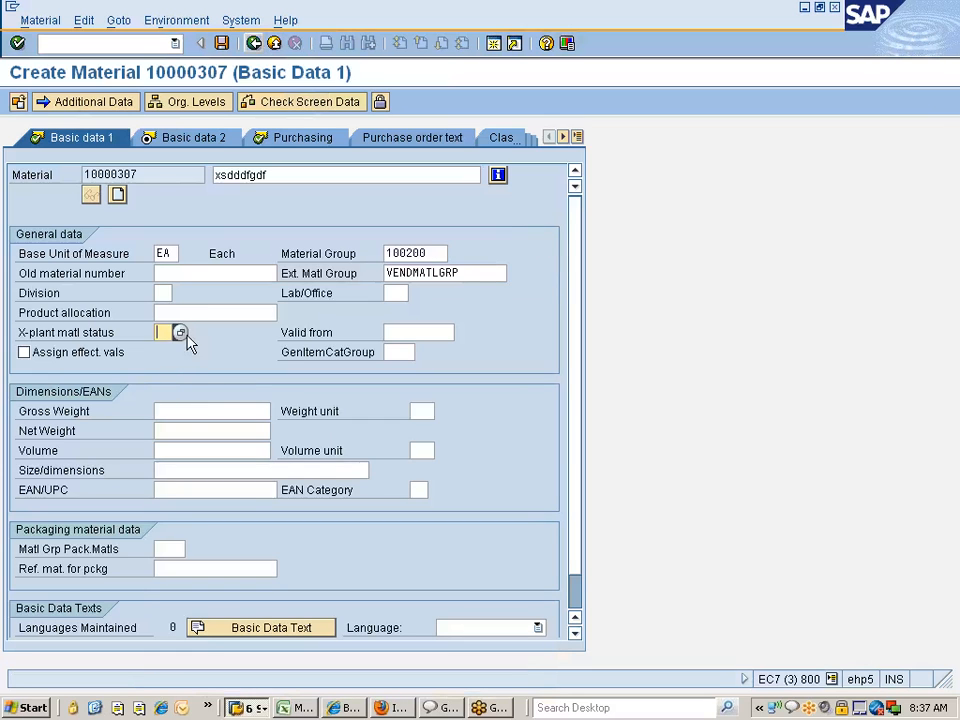
click(181, 333)
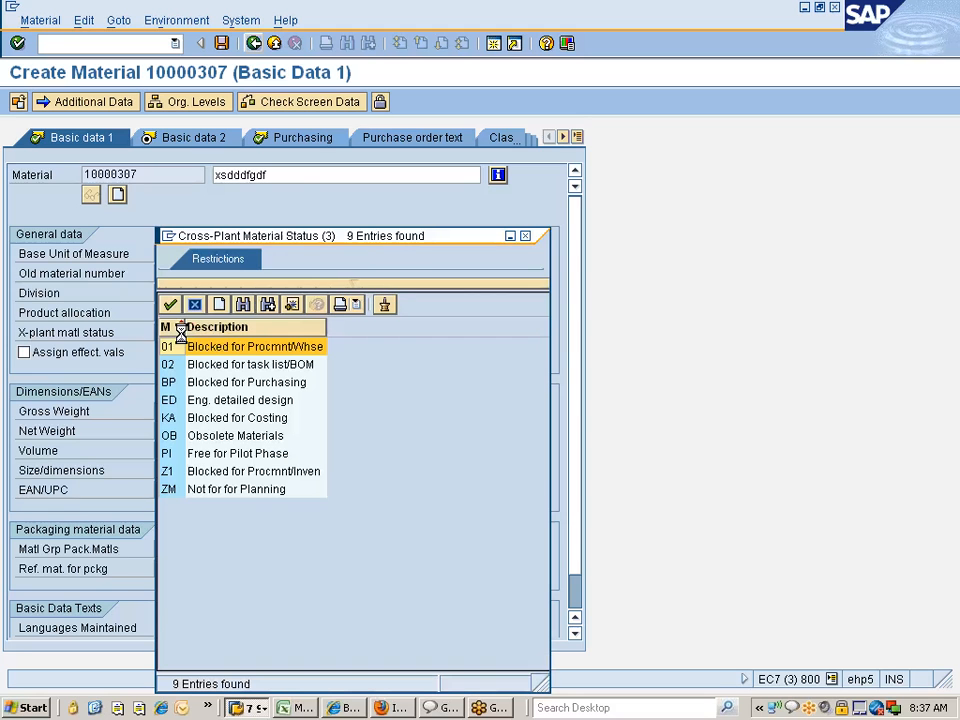
click(171, 493)
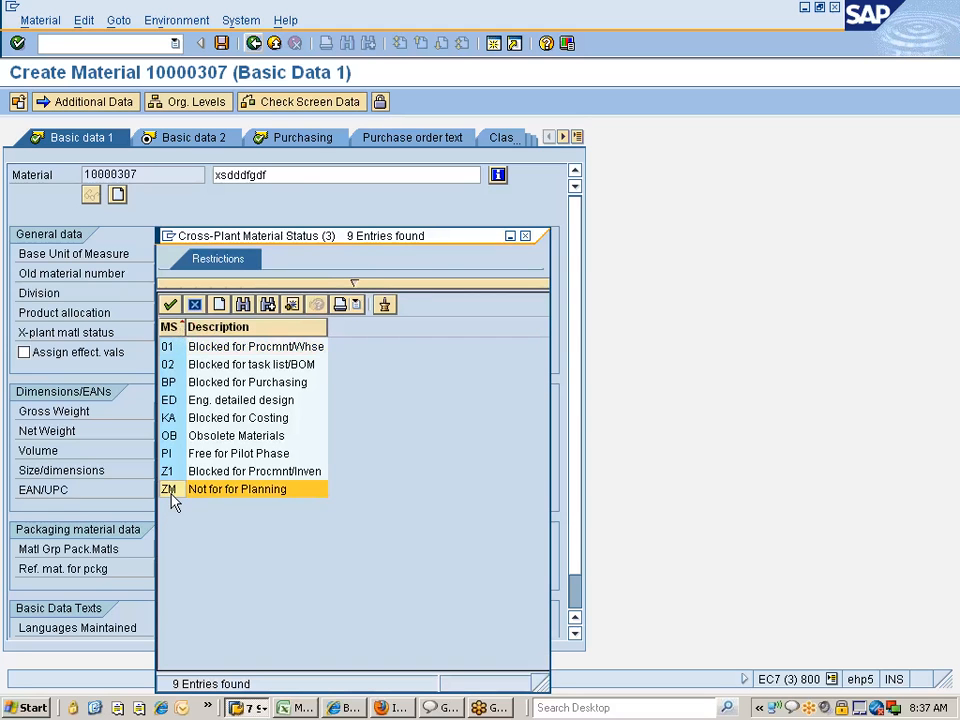
double_click(171, 495)
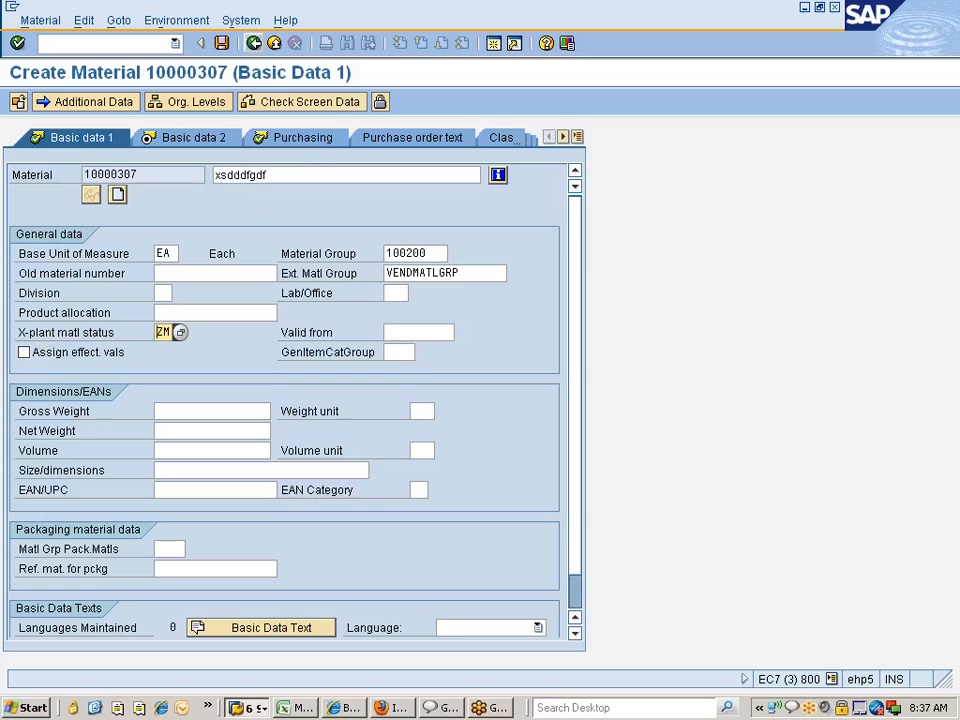
click(392, 332)
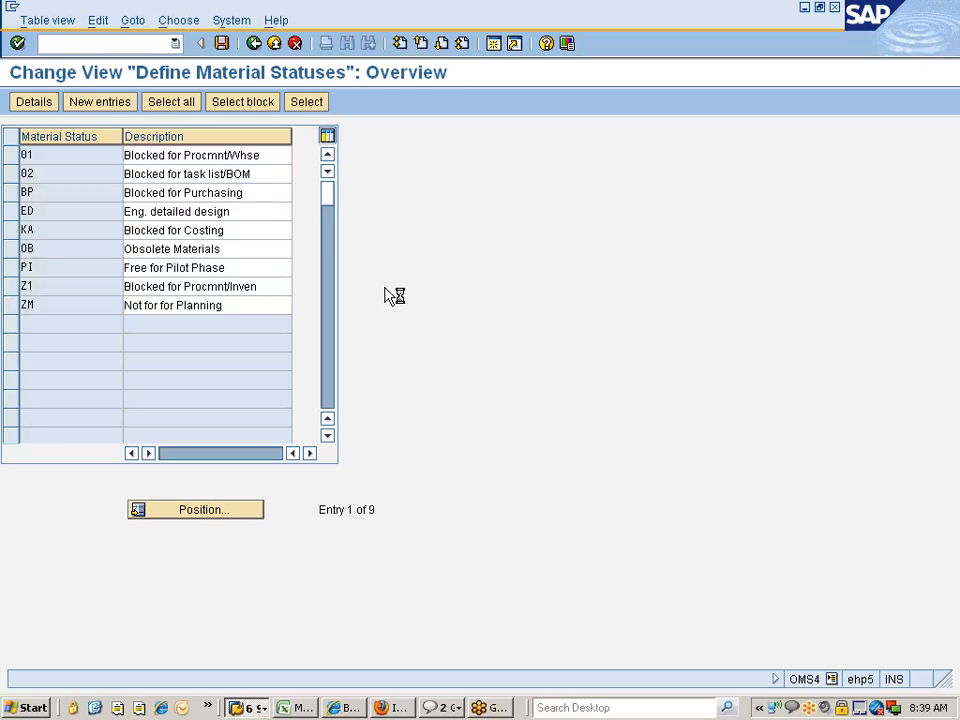
Close the incoming chat conversation and exit Google Talk.
click(441, 707)
click(483, 667)
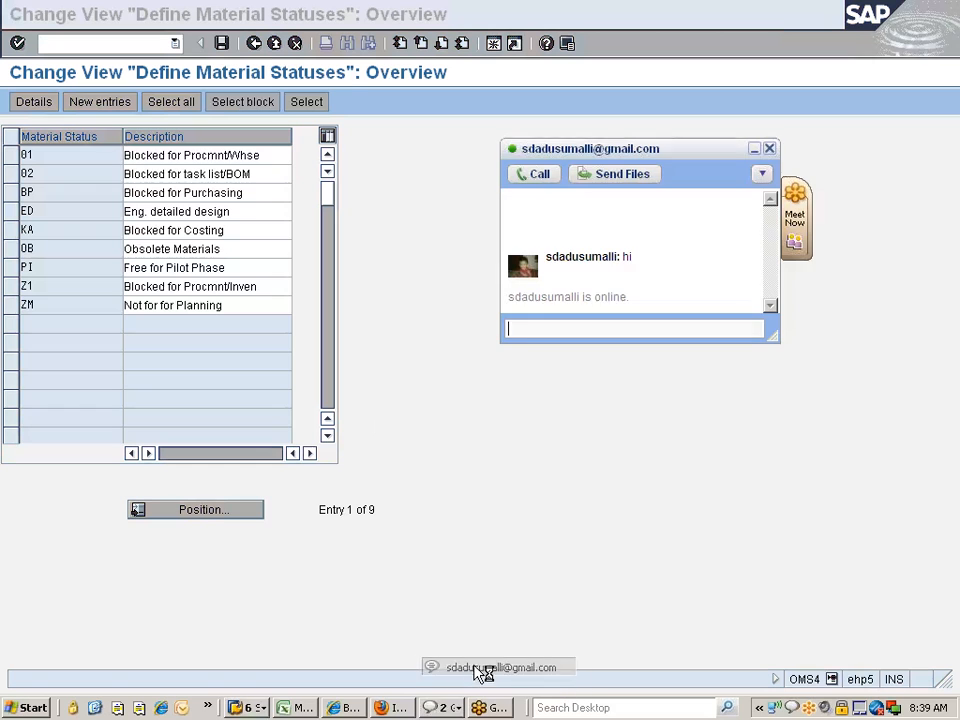
click(765, 148)
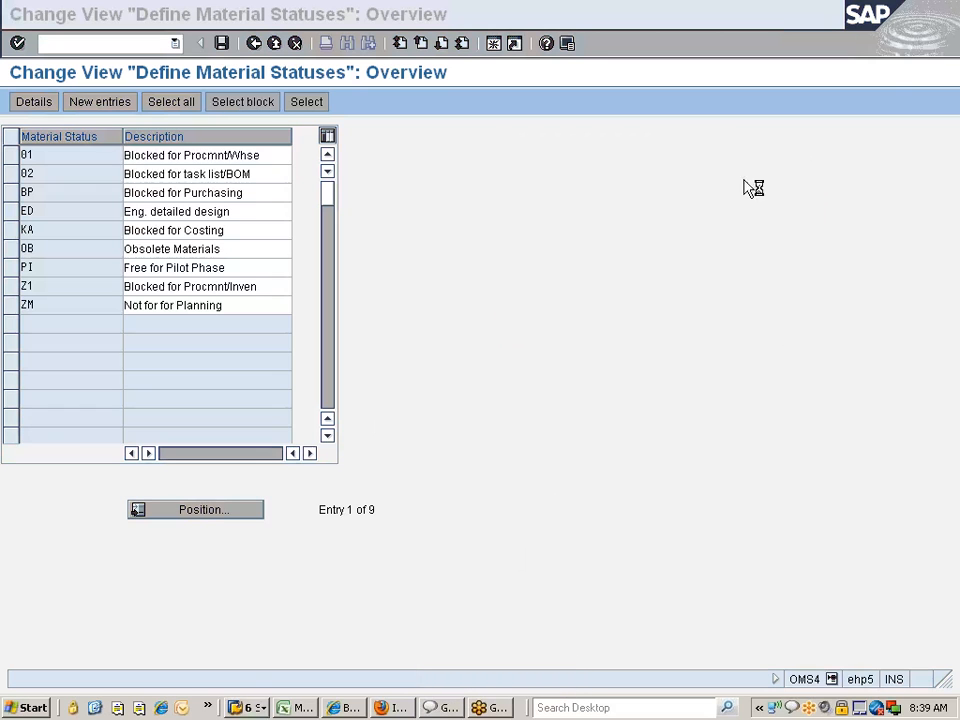
right_click(806, 708)
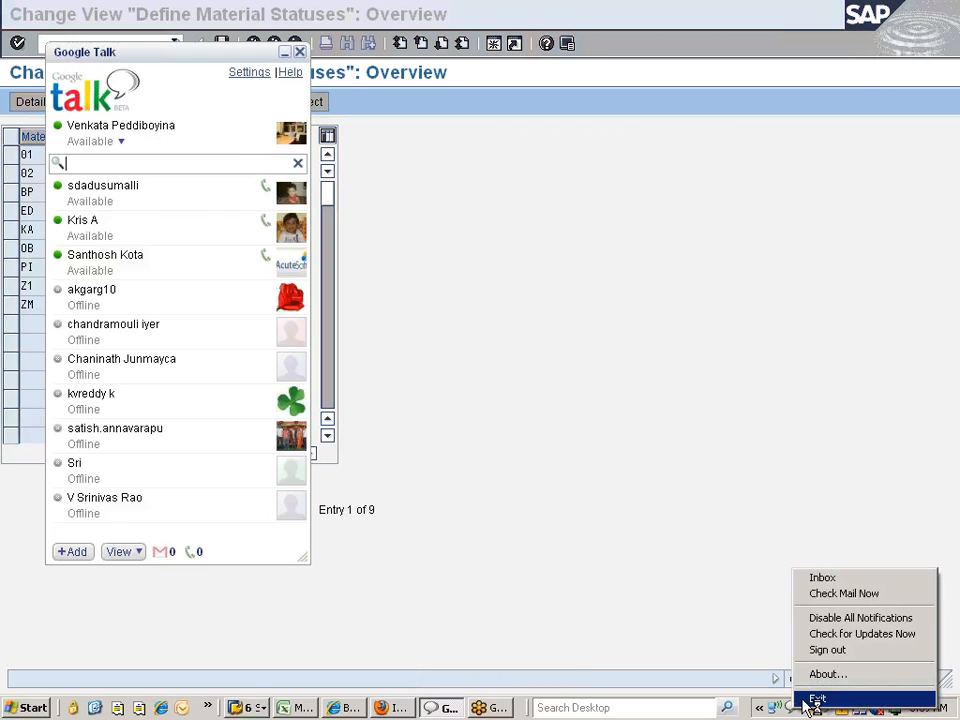
click(815, 699)
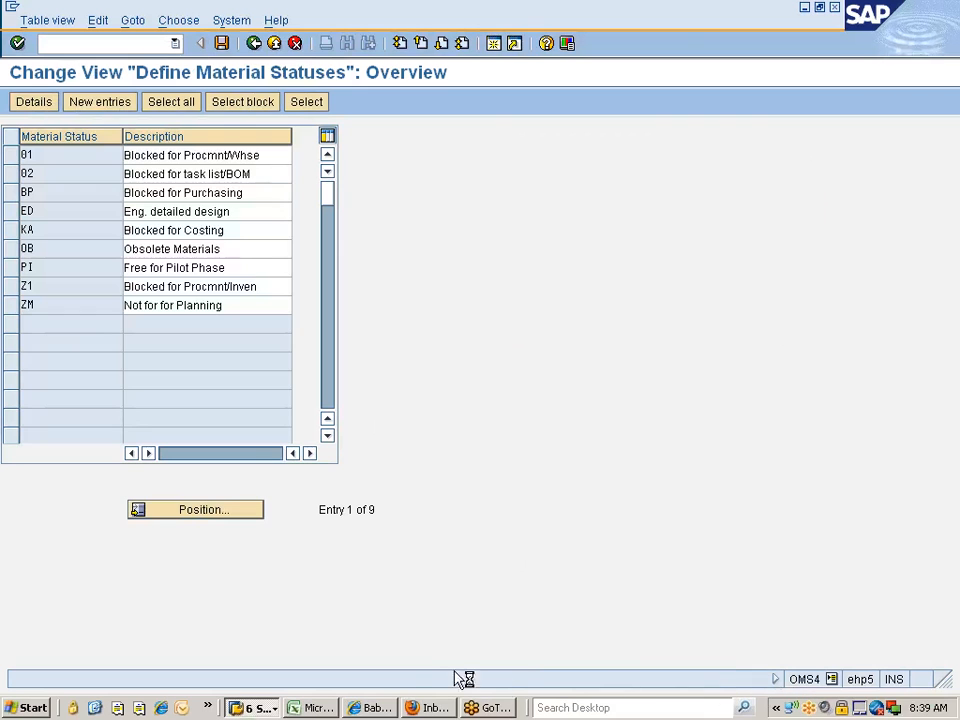
Switch to Firefox, sign out of Yahoo Mail and return to the material status overview in SAP.
click(430, 710)
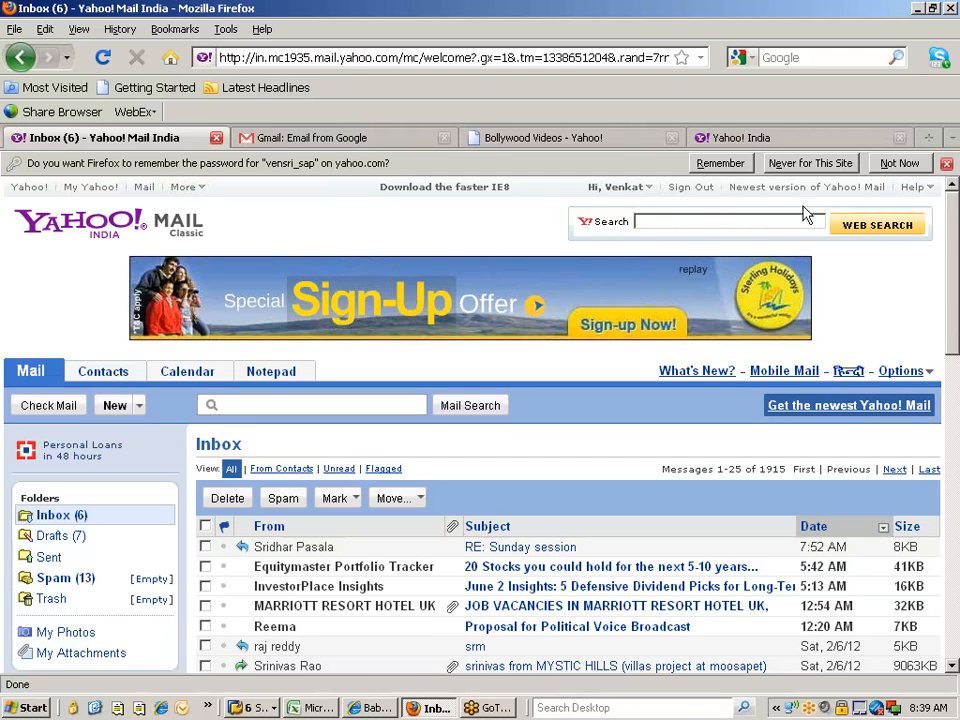
click(690, 187)
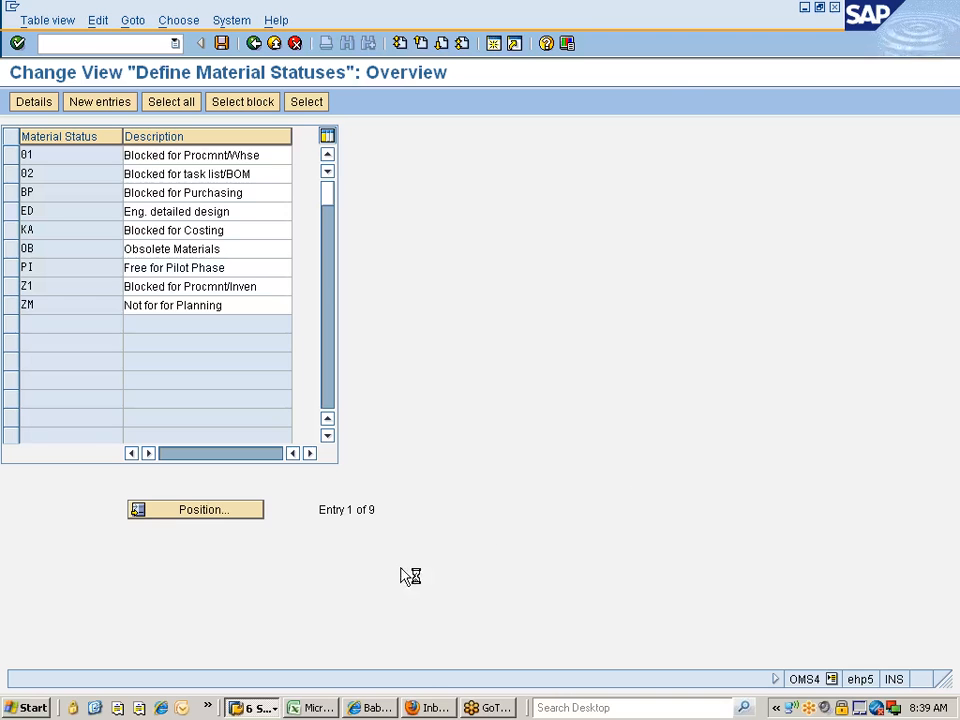
click(432, 707)
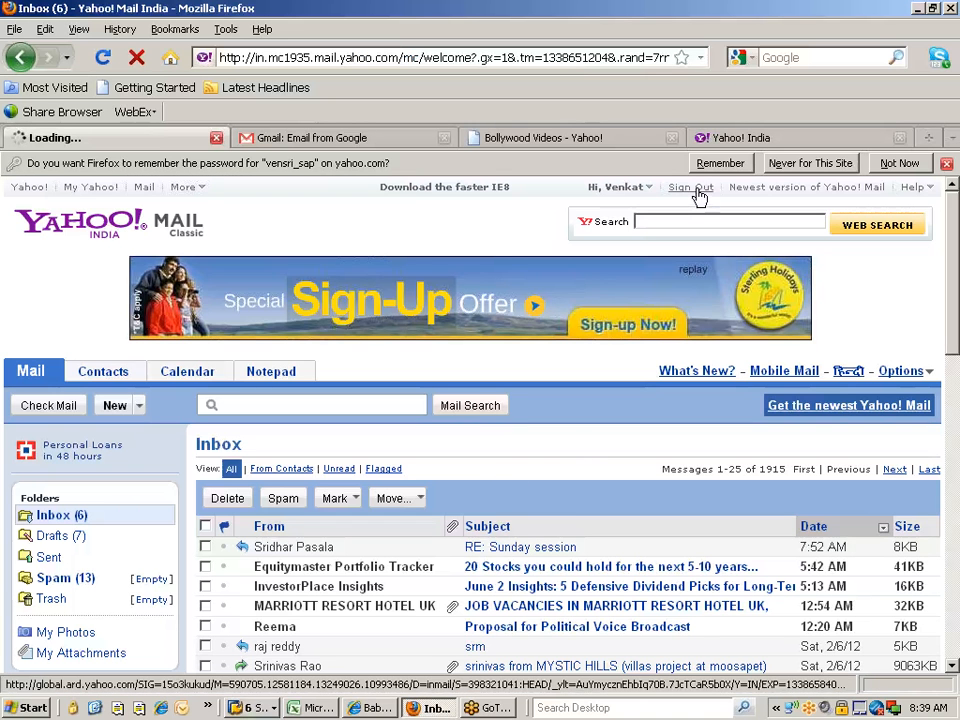
key(alt+Tab)
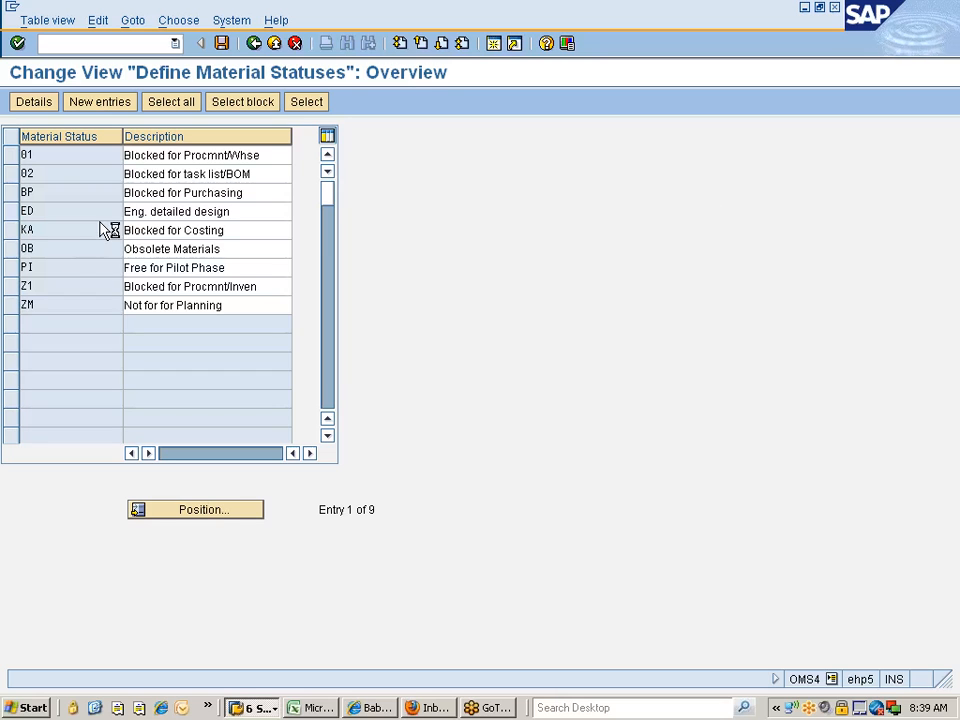